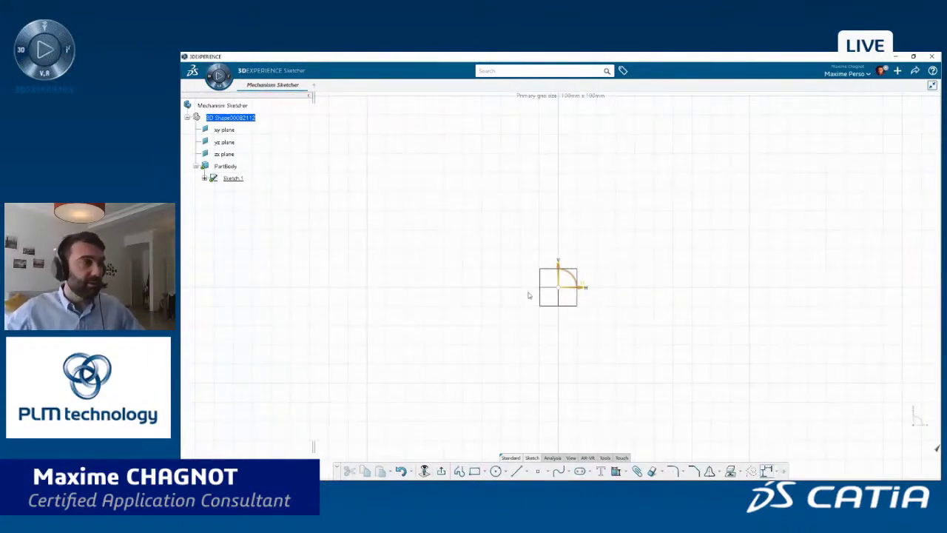
Draw a circle about 40 mm in diameter centred on the sketch origin
mouse_move(474, 264)
middle_mouse_down()
mouse_move(511, 219)
mouse_move(511, 257)
middle_mouse_up()
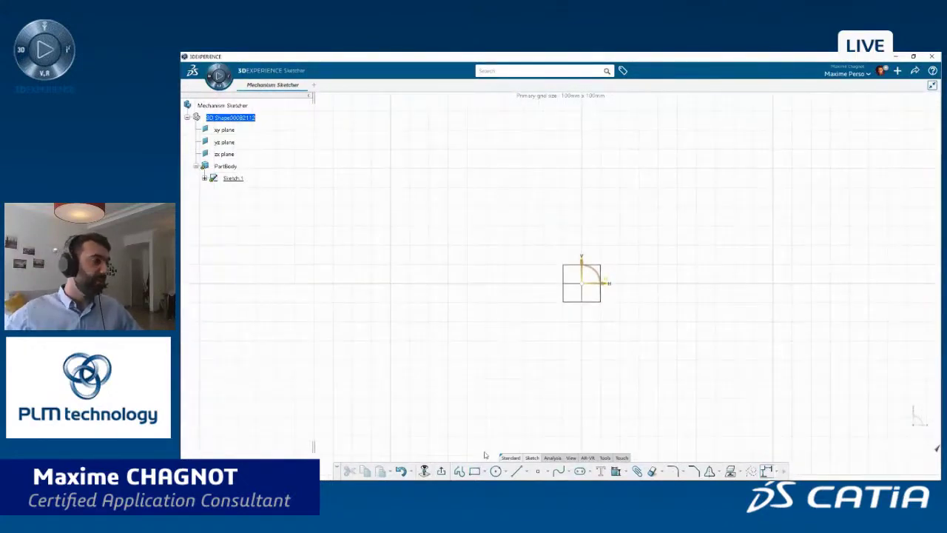
left_click(496, 471)
middle_click_drag(568, 323, 584, 344)
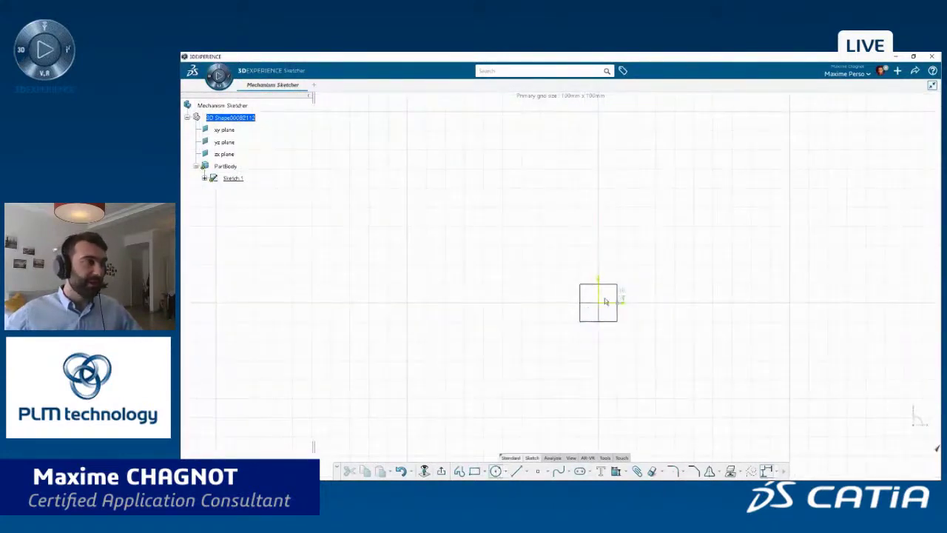
left_click(598, 301)
left_click(635, 301)
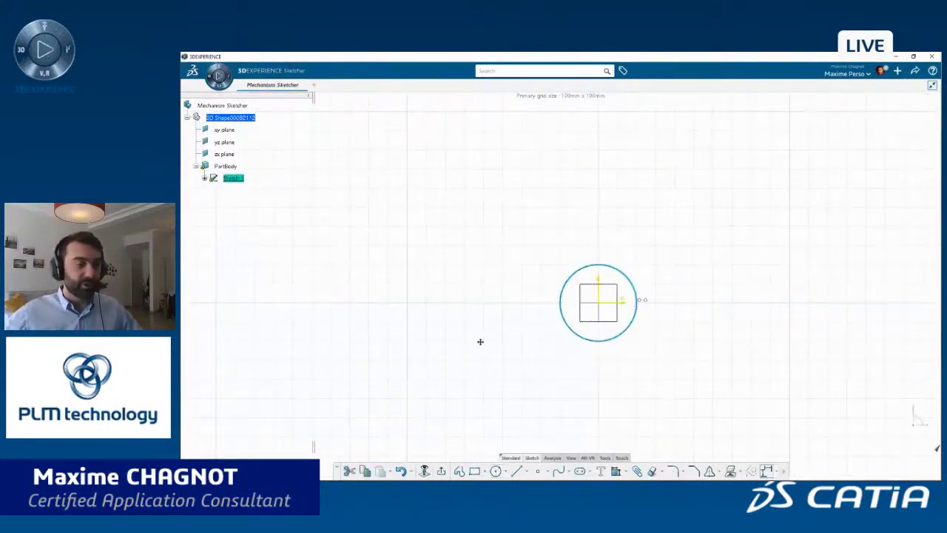
Draw two vertically aligned horizontal rectangles about 50 mm wide to the left of the circle, one above and one below the horizontal axis
middle_click_drag(445, 419, 486, 414)
middle_click_drag(463, 374, 487, 385)
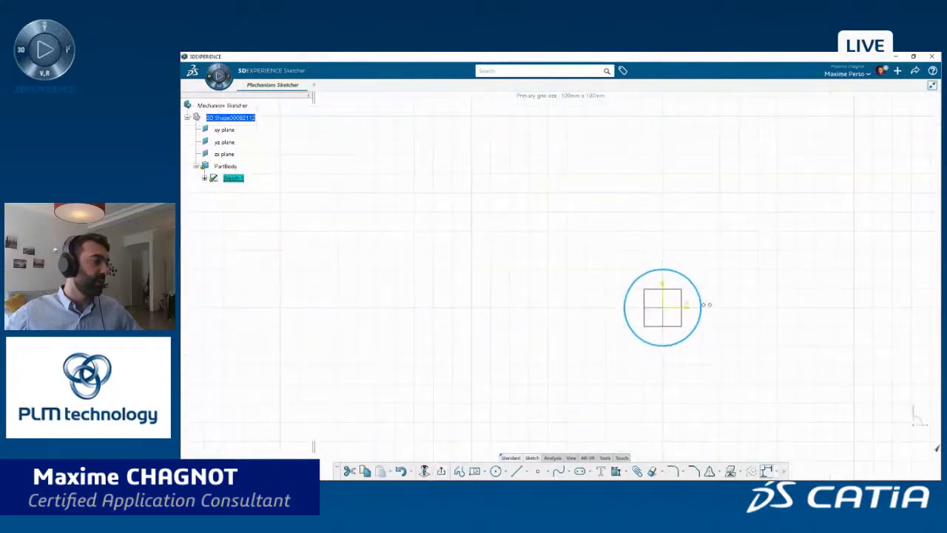
left_click(472, 474)
left_click(416, 207)
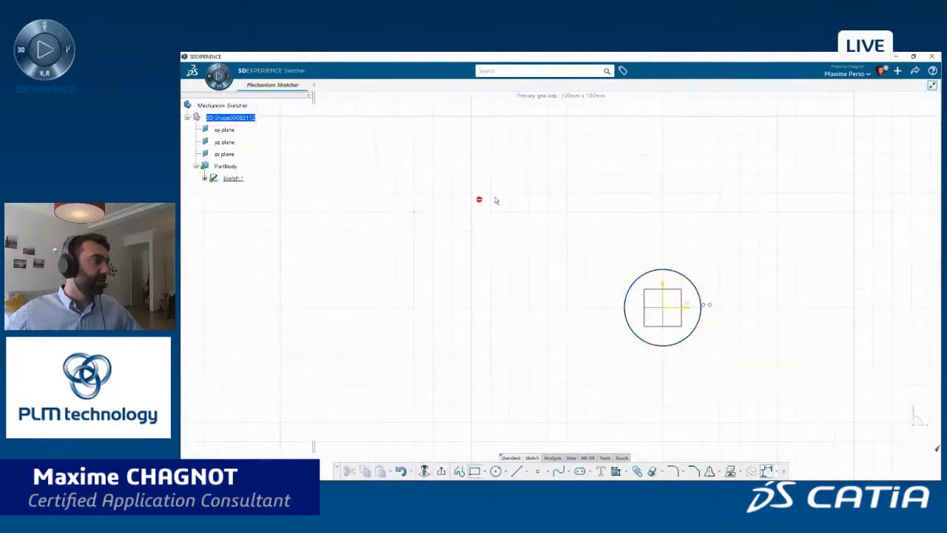
left_click(510, 193)
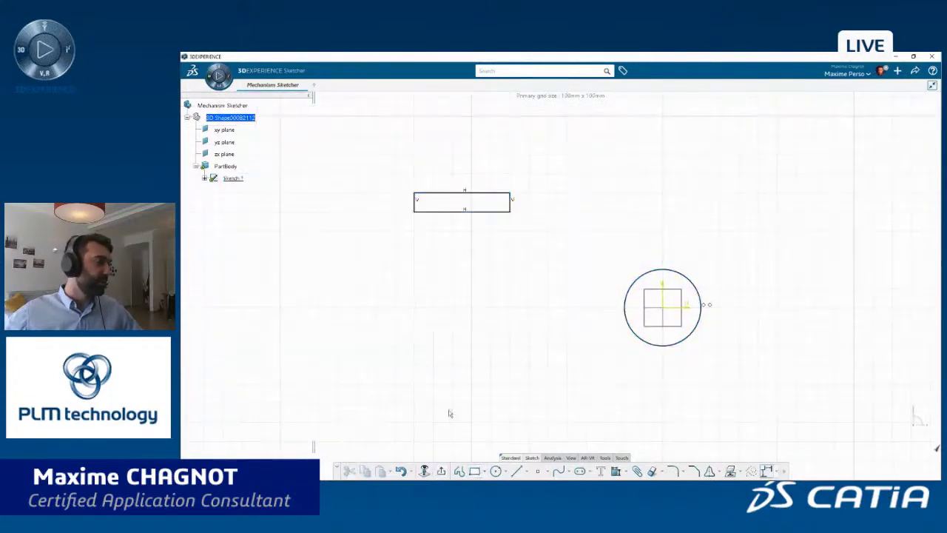
left_click(413, 346)
left_click(509, 364)
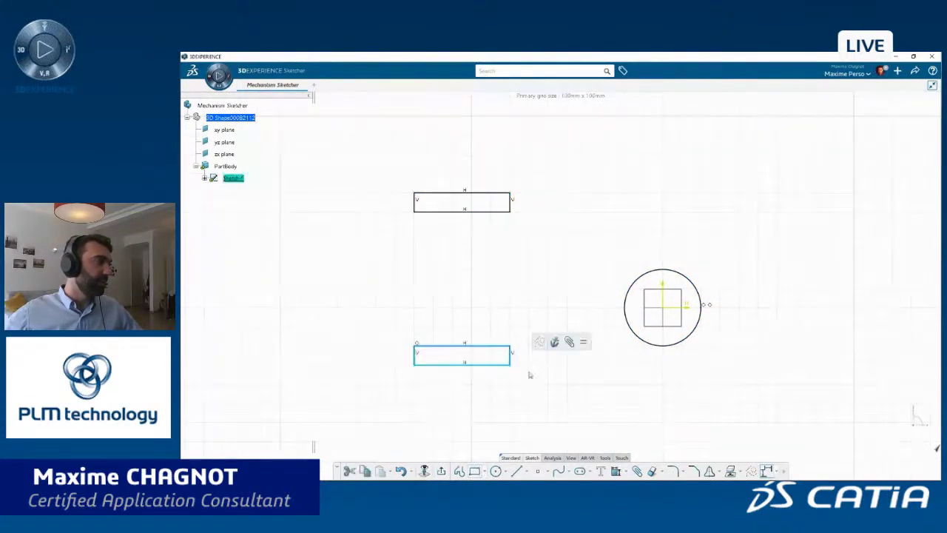
Constrain the vertical distance between the facing edges of the two rectangles to 60 mm
left_click_drag(420, 182, 540, 238)
left_click(448, 345)
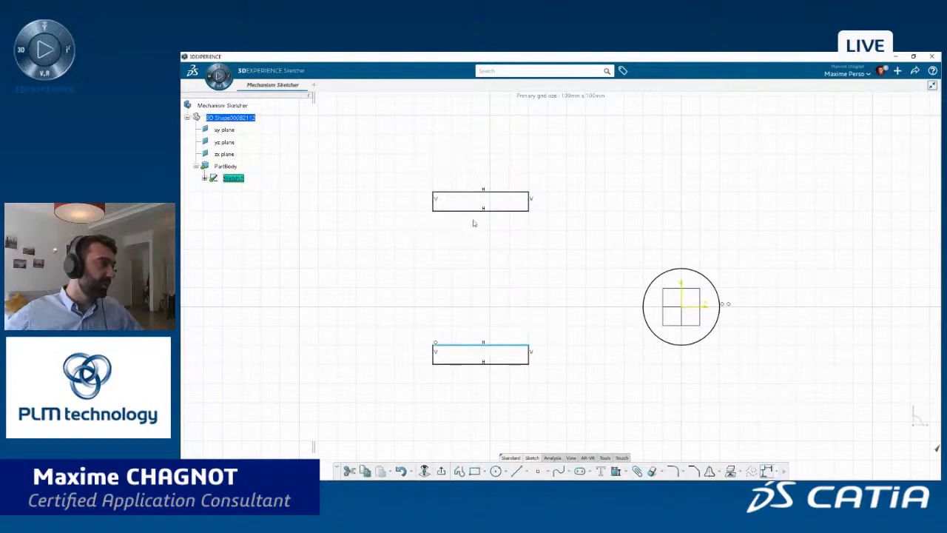
left_click(468, 211, "ctrl")
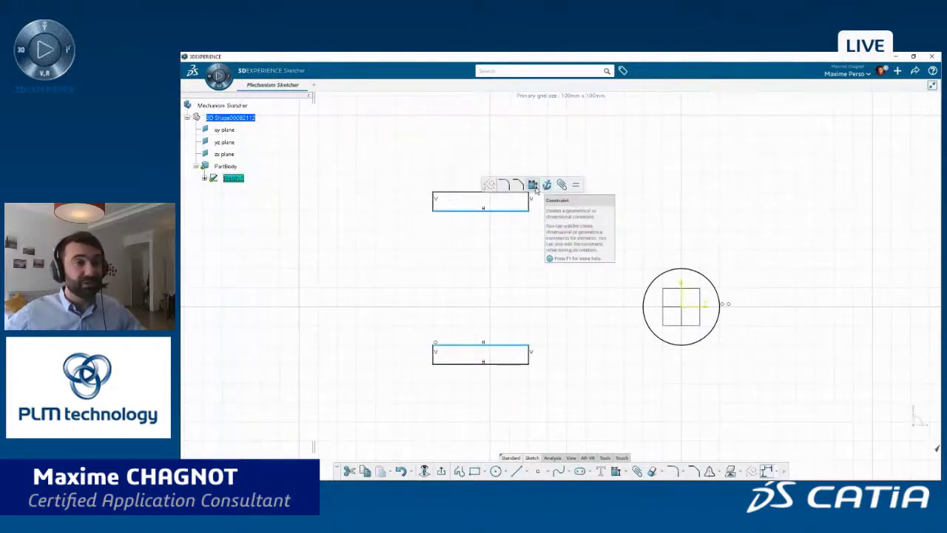
left_click(533, 185)
left_click(400, 261)
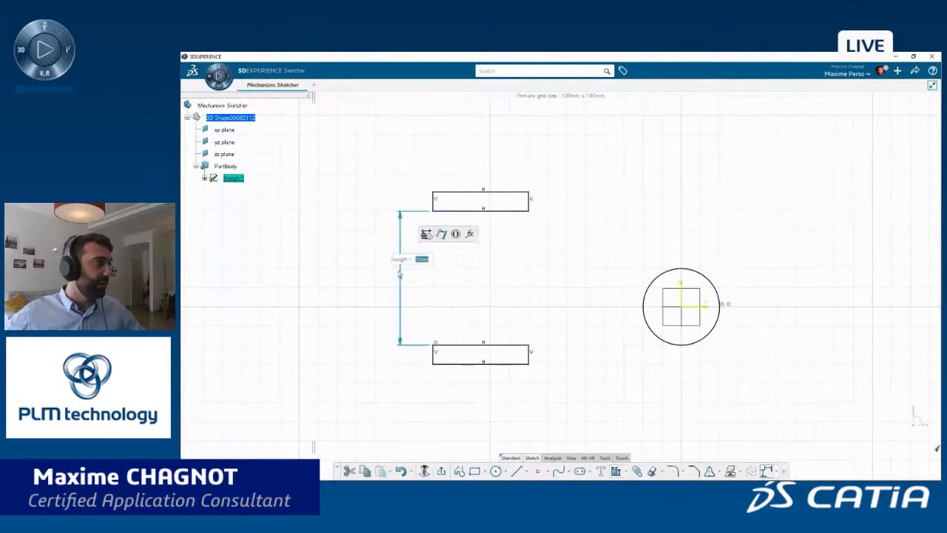
double_click(401, 261)
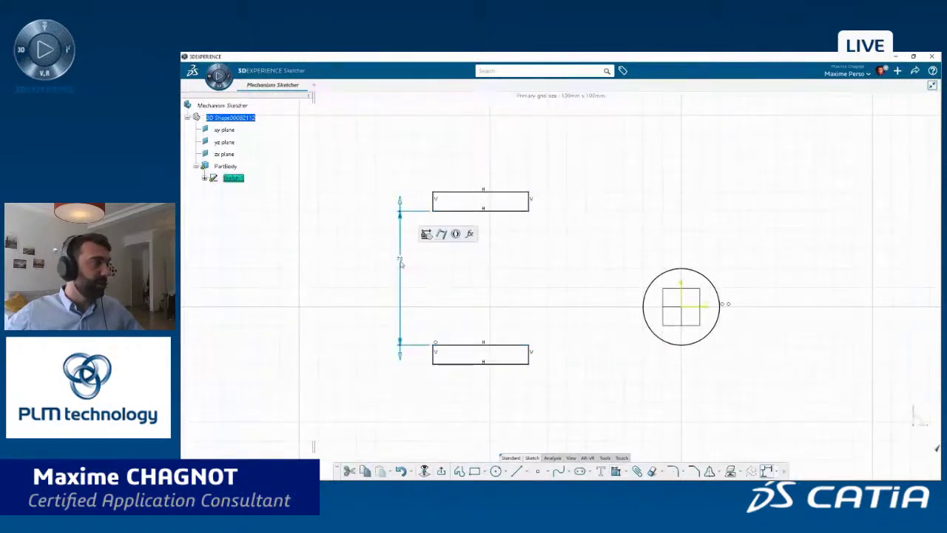
type("80")
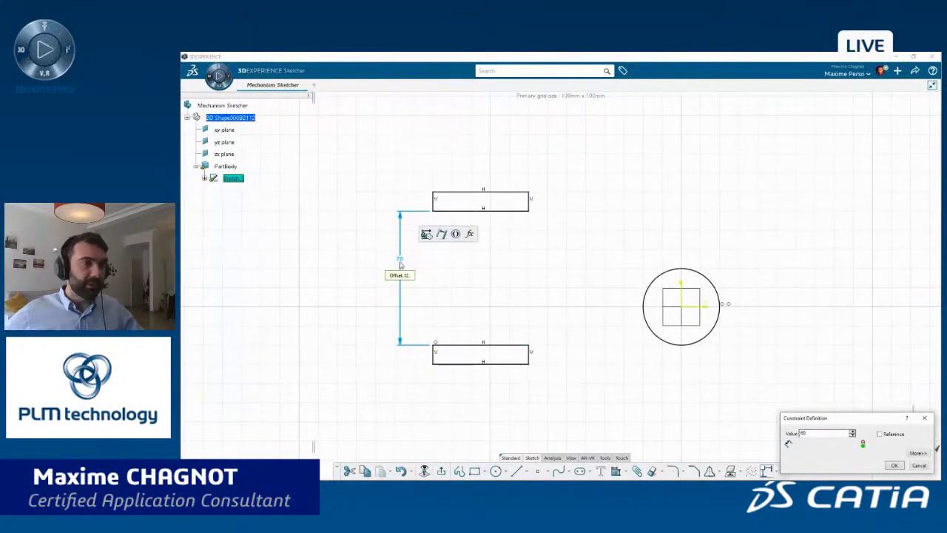
key("Return")
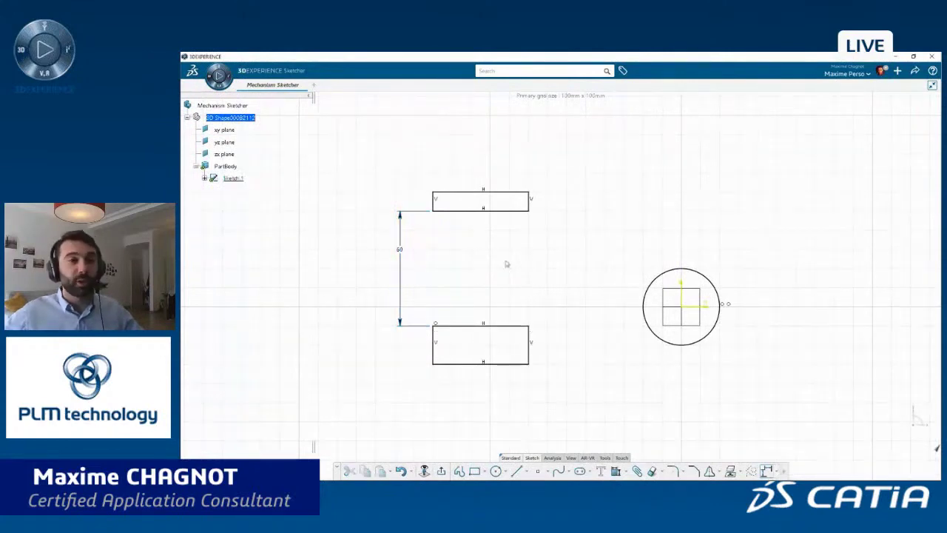
left_click_drag(470, 211, 472, 242)
left_click(494, 276)
double_click(403, 266)
type("60")
key("Return")
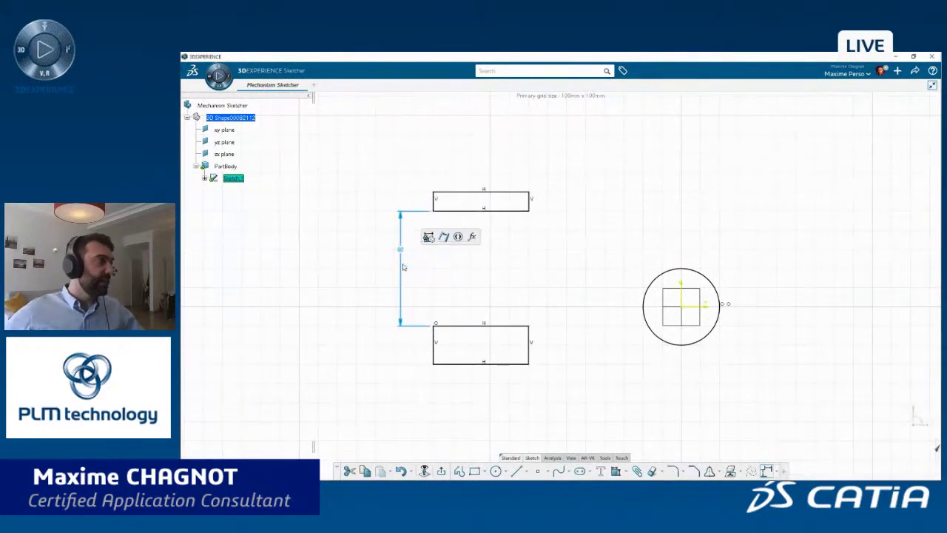
left_click(475, 279)
Dimension the lower rectangle with a width of 60 mm and a height of 10 mm
left_click(447, 363)
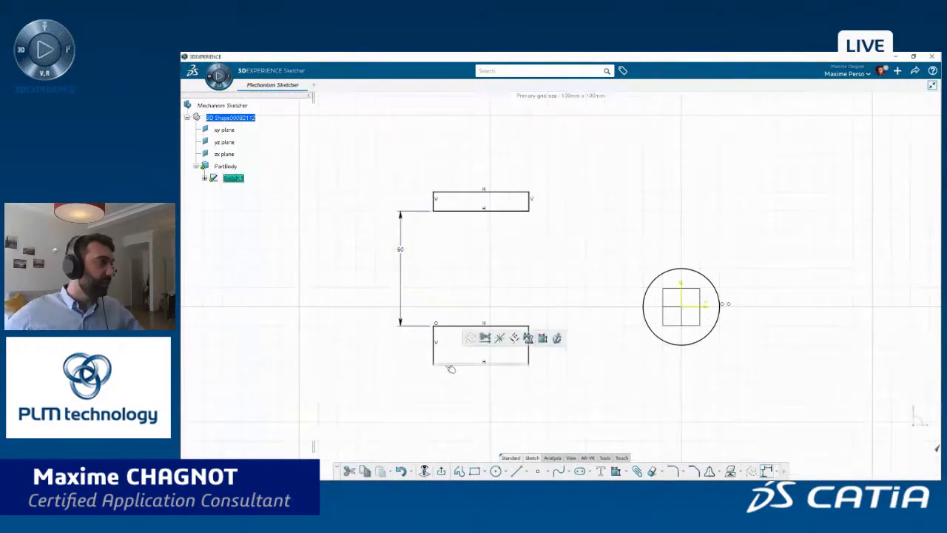
left_click(554, 339)
left_click(471, 411)
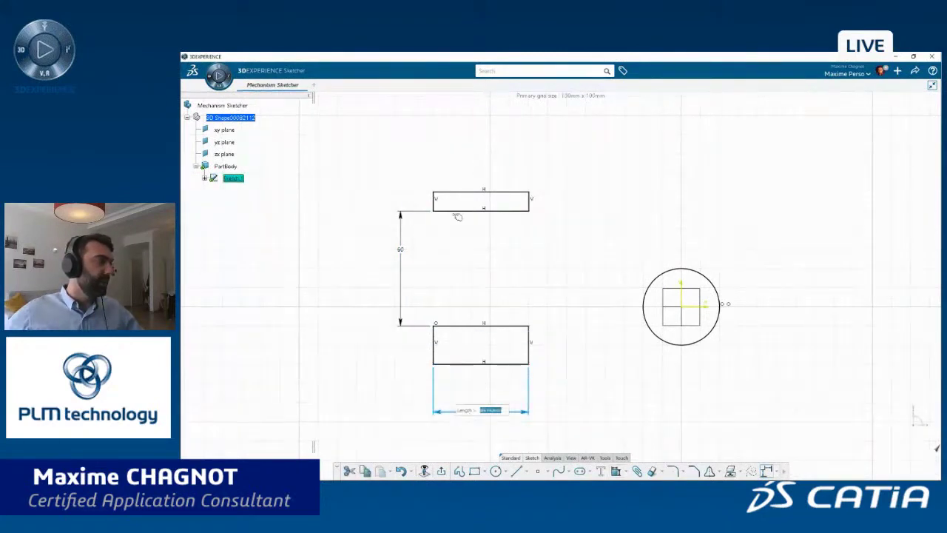
left_click(433, 350)
left_click(435, 352)
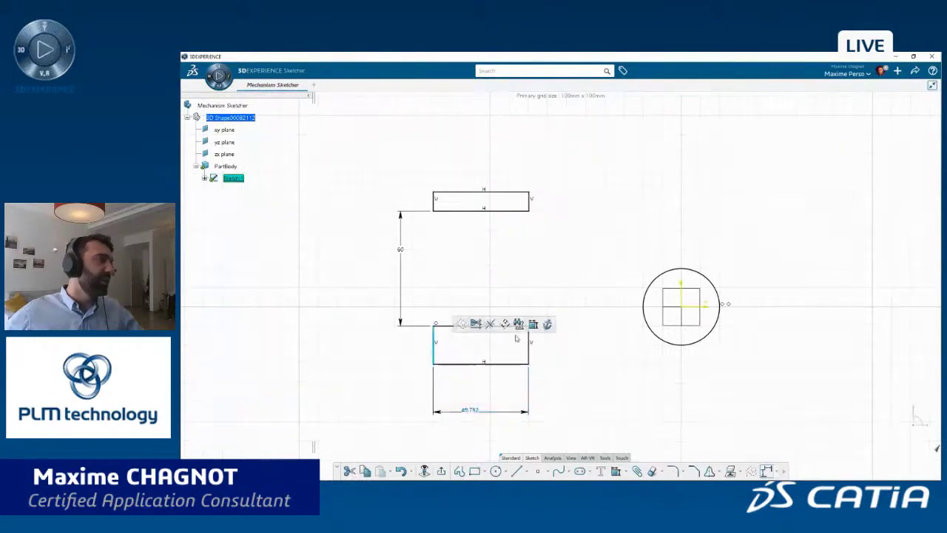
left_click(532, 324)
left_click(400, 358)
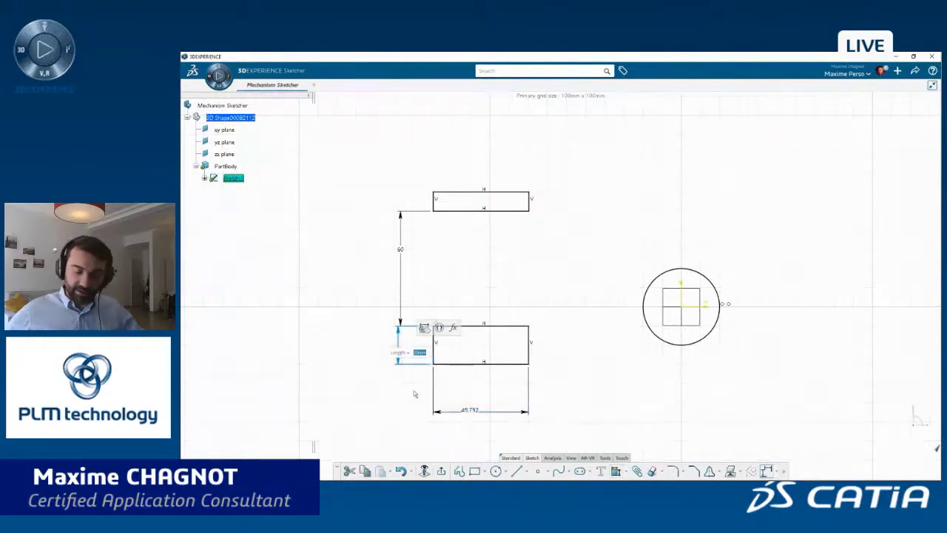
type("10")
key("Return")
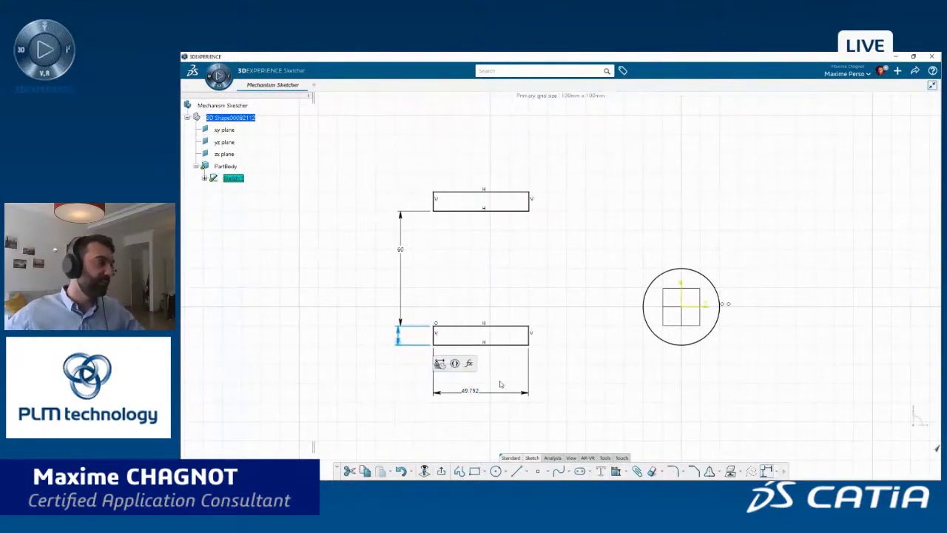
double_click(474, 392)
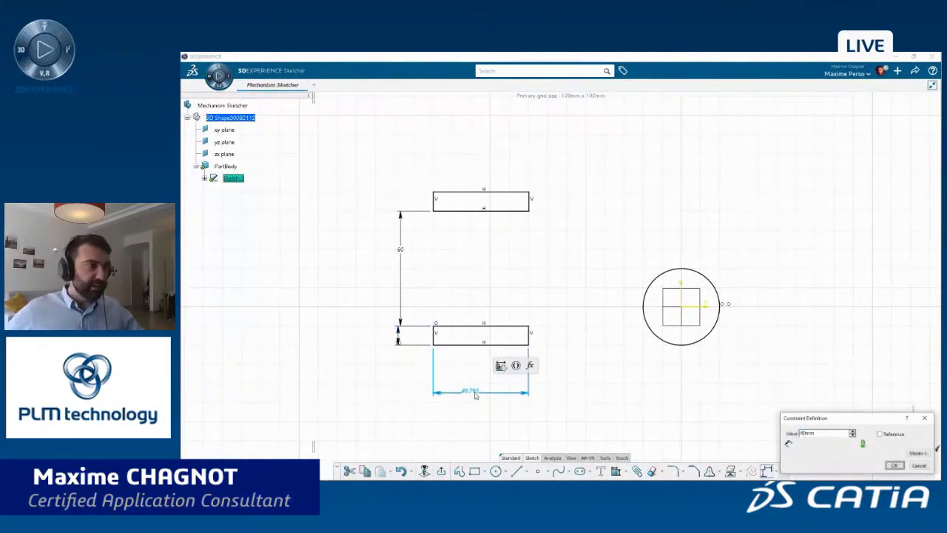
key("Return")
Make the upper rectangle's height and width equal to those of the lower rectangle with Equal constraints
left_click(436, 342)
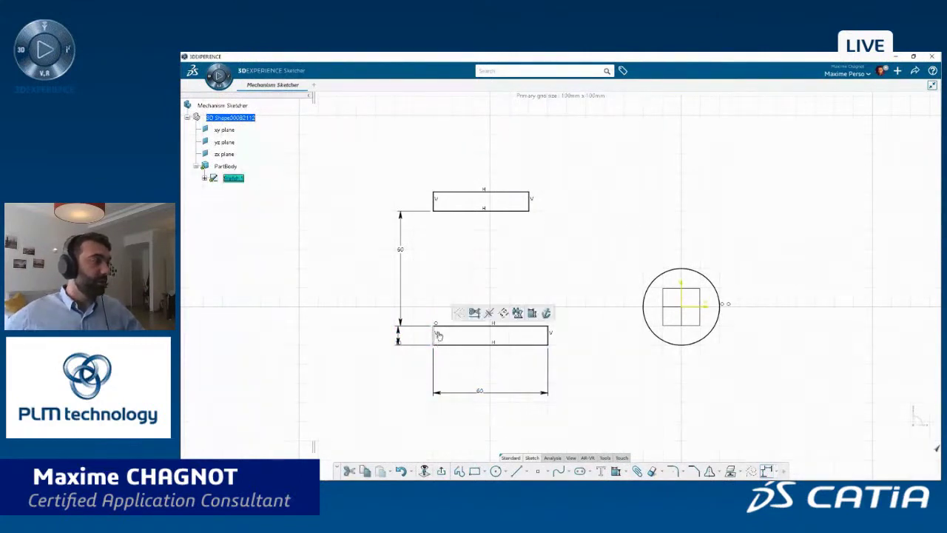
left_click(435, 204, "ctrl")
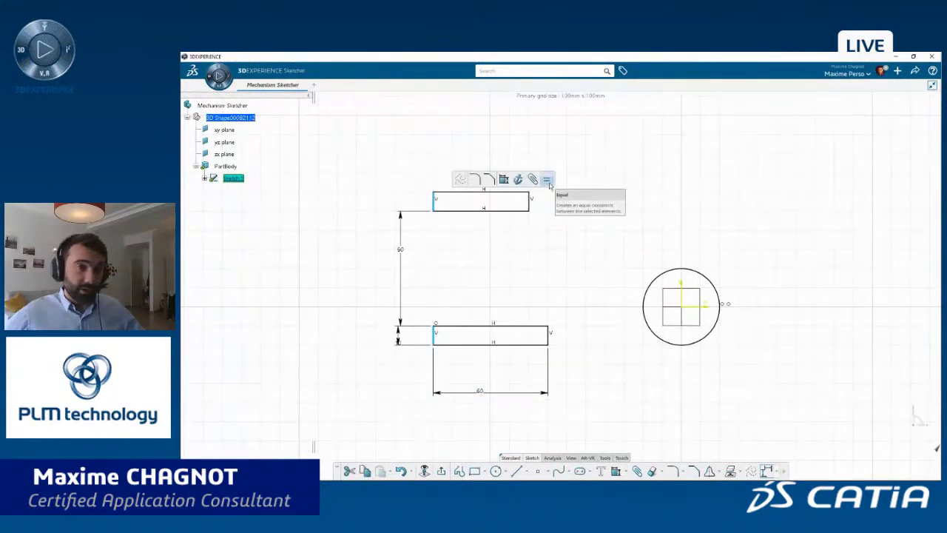
left_click(547, 180)
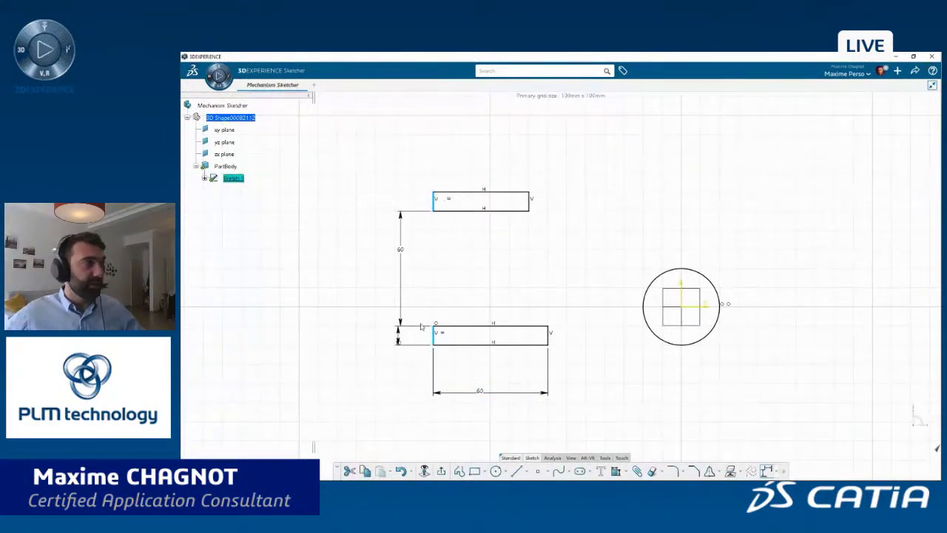
left_click(521, 210)
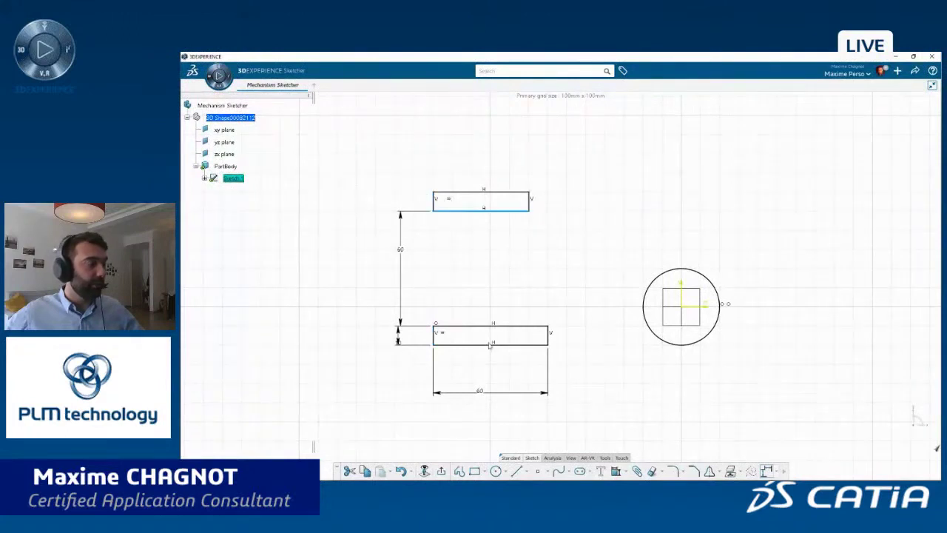
left_click(486, 344, "ctrl")
left_click(595, 317)
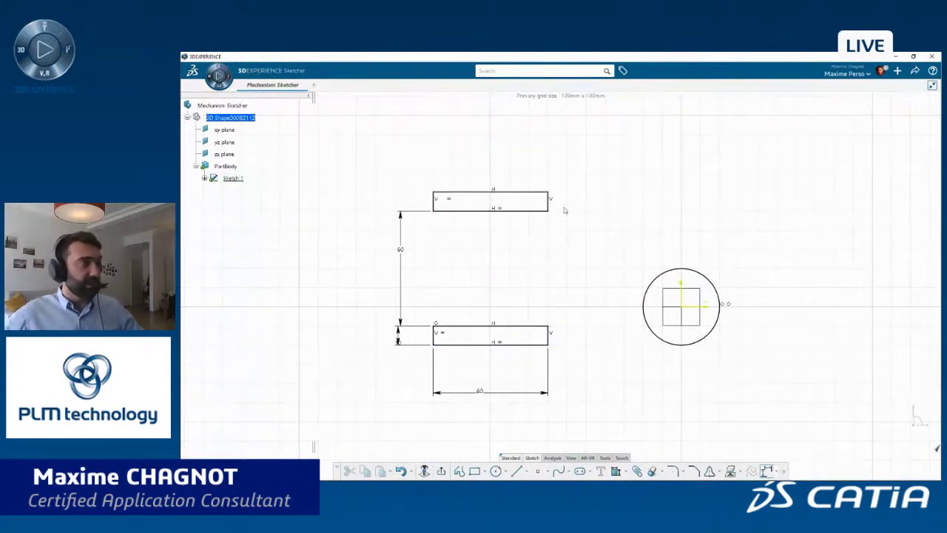
Apply a Symmetry constraint between the outer horizontal edges of the two rectangles about the horizontal sketch axis
left_click(526, 192)
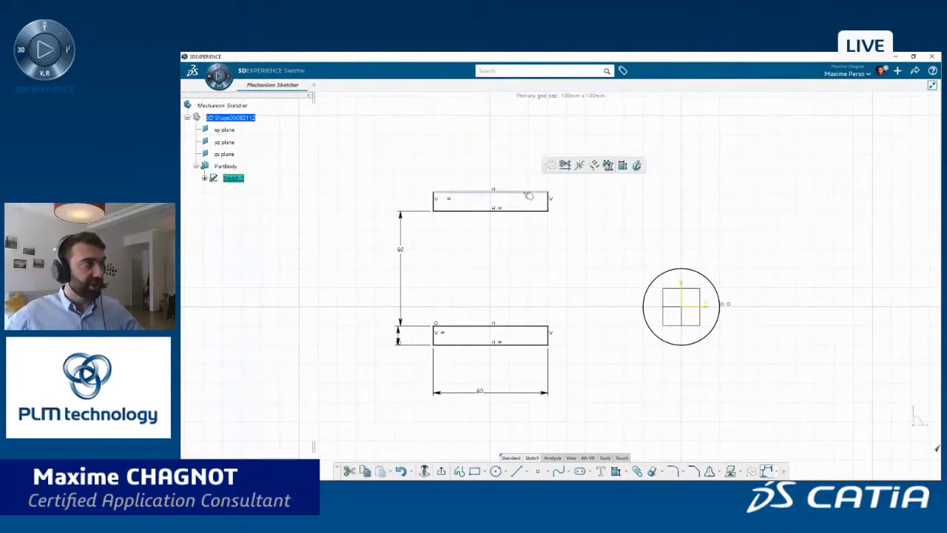
left_click(524, 345, "ctrl")
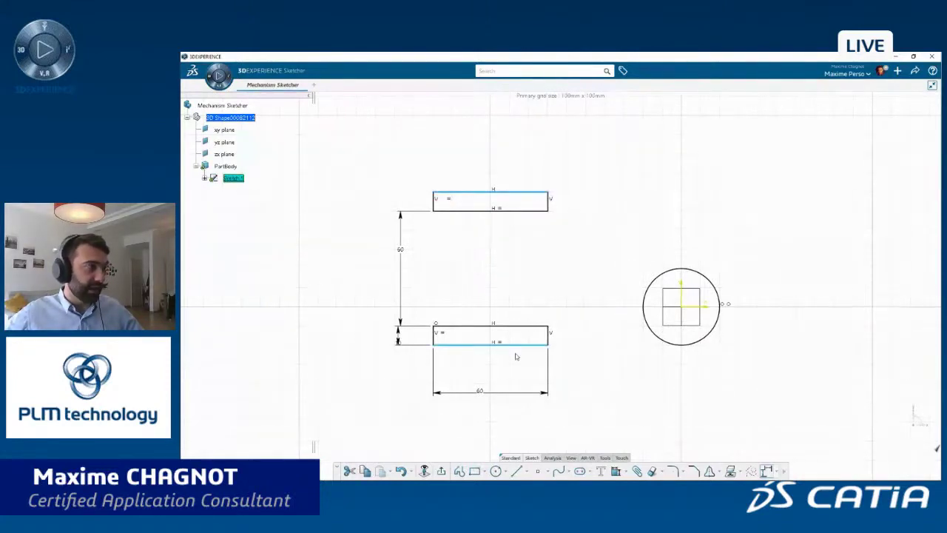
left_click(676, 308, "ctrl")
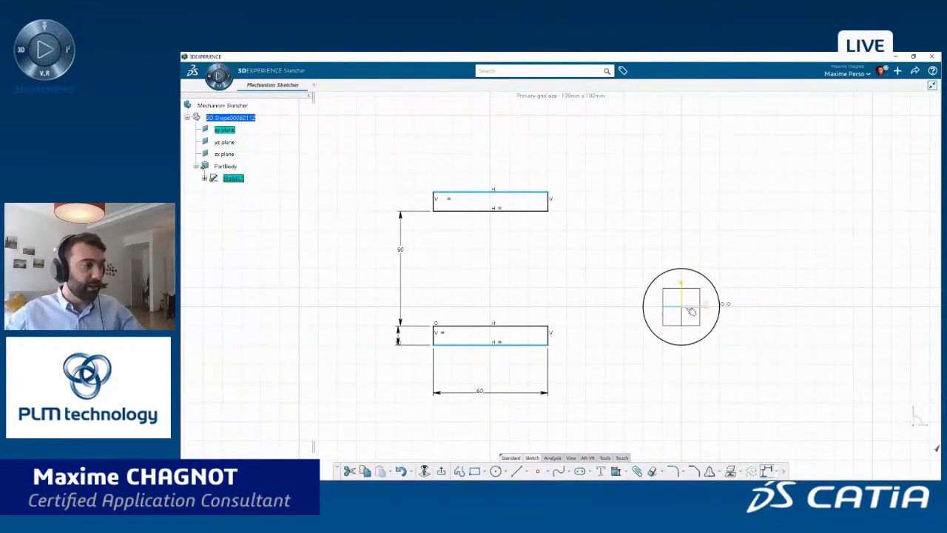
left_click(627, 471)
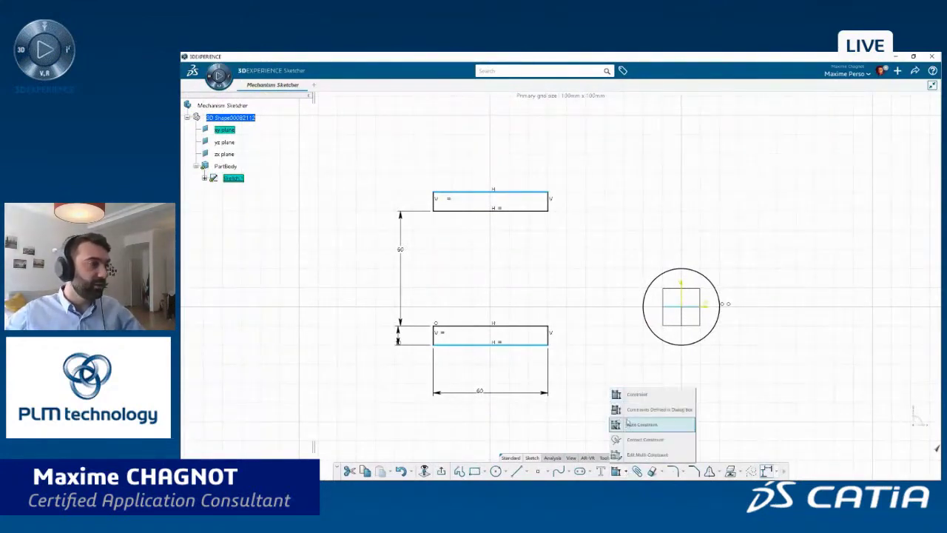
left_click(630, 411)
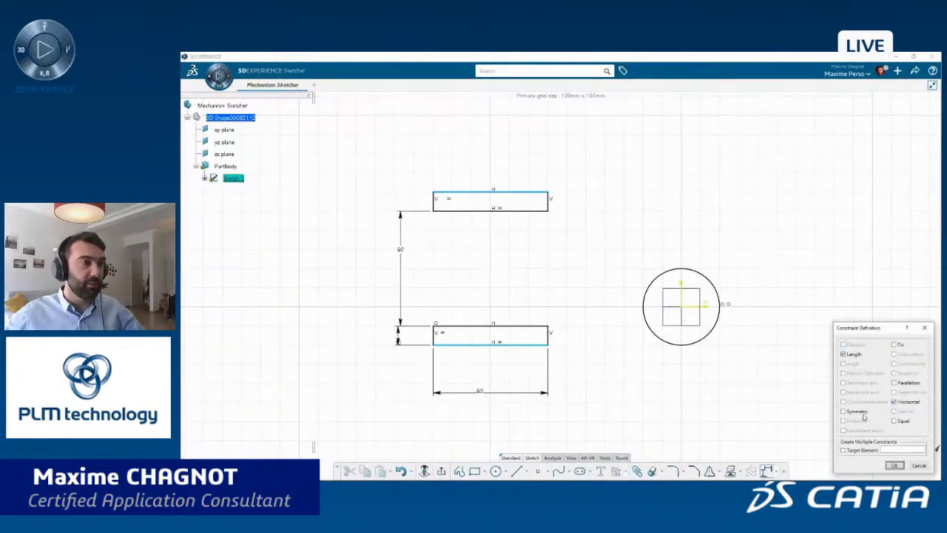
left_click(856, 411)
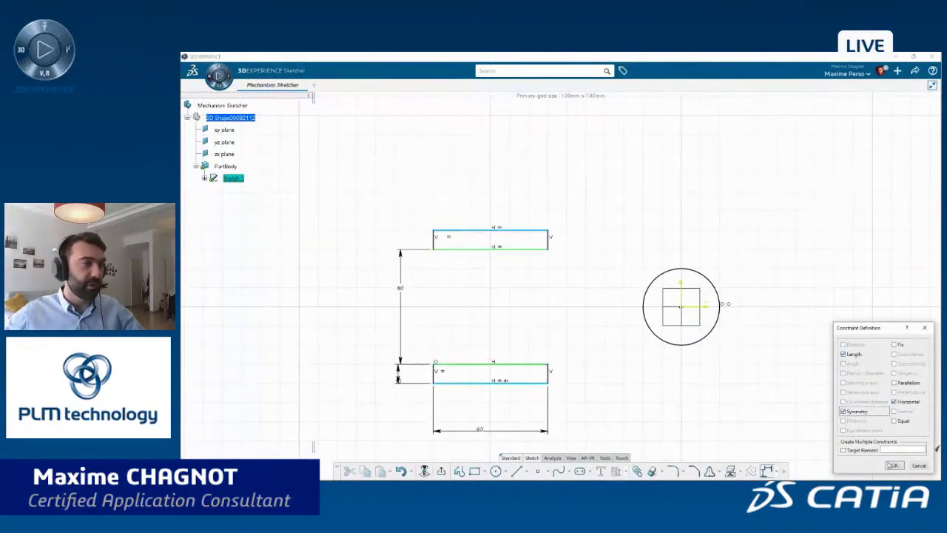
left_click(892, 464)
Constrain the distance from the upper rectangle's right edge to the vertical sketch axis to 100 mm
middle_click_drag(574, 343, 599, 317)
left_click(574, 217)
left_click(707, 295, "ctrl")
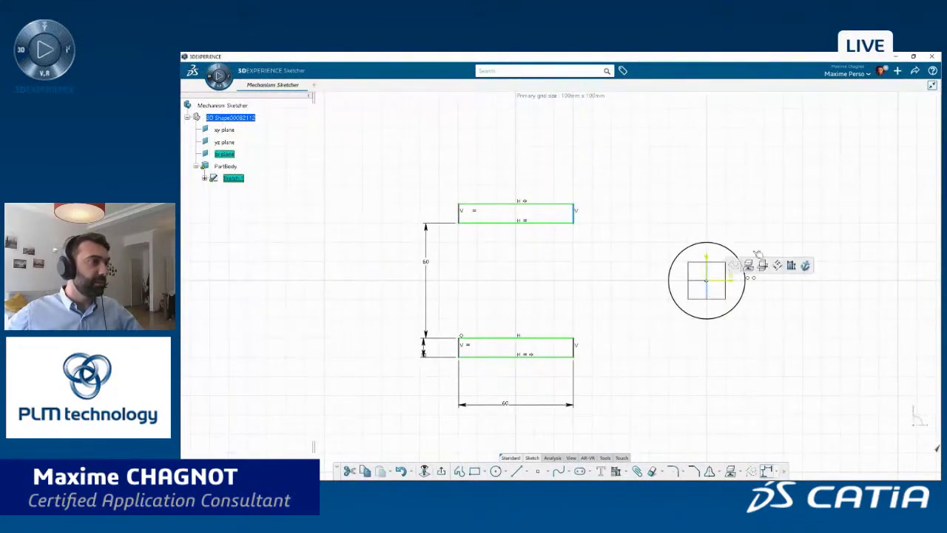
left_click(791, 267)
left_click(643, 123)
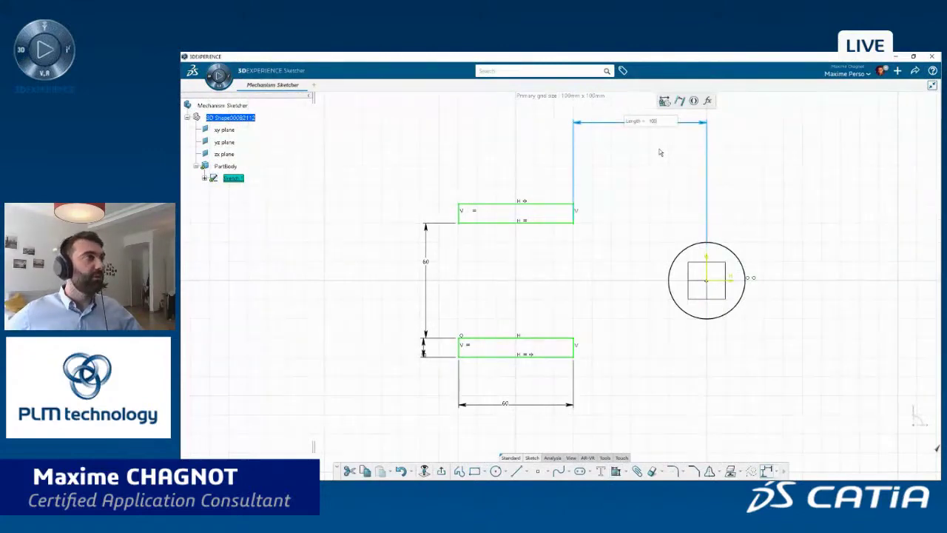
key("Return")
left_click(660, 152)
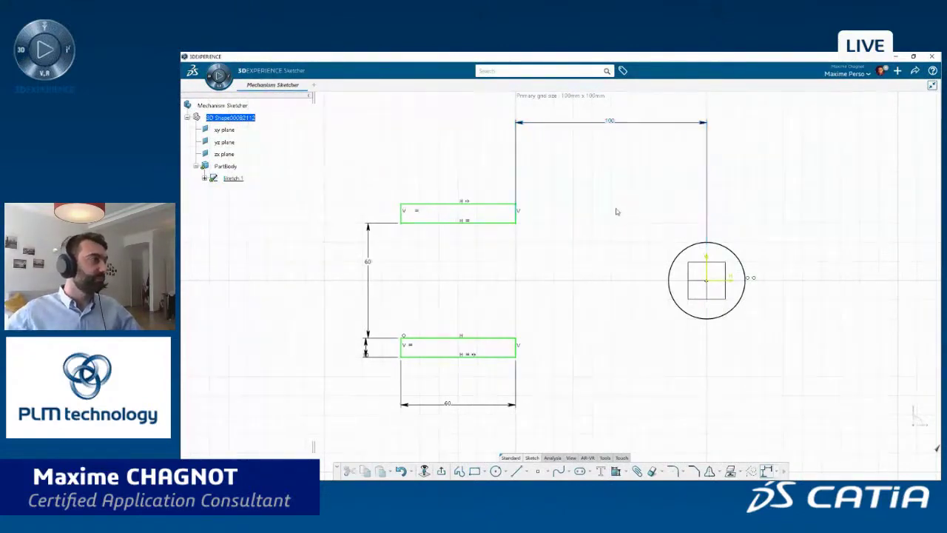
Dimension the circle's diameter
left_click(718, 297)
left_click(795, 265)
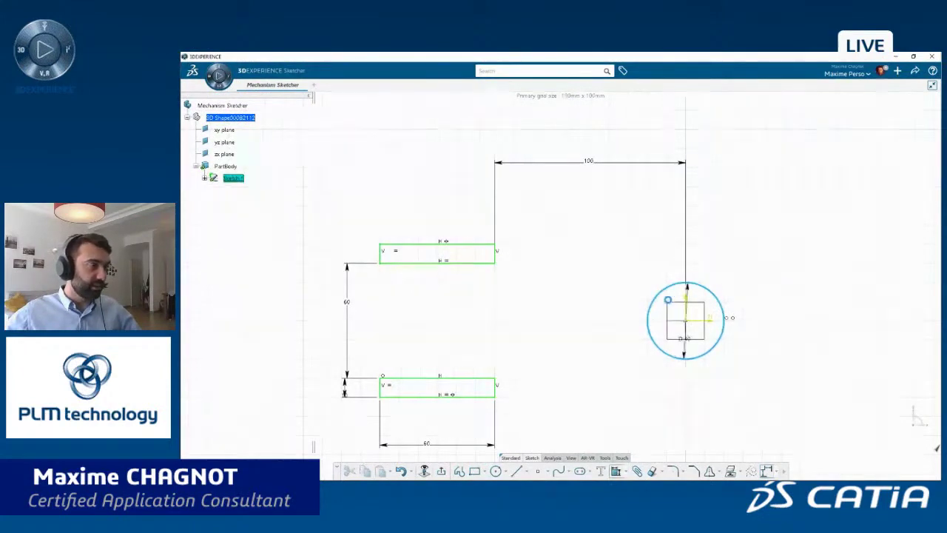
Place the circle's diameter dimension and set it to 10 mm
left_click(749, 274)
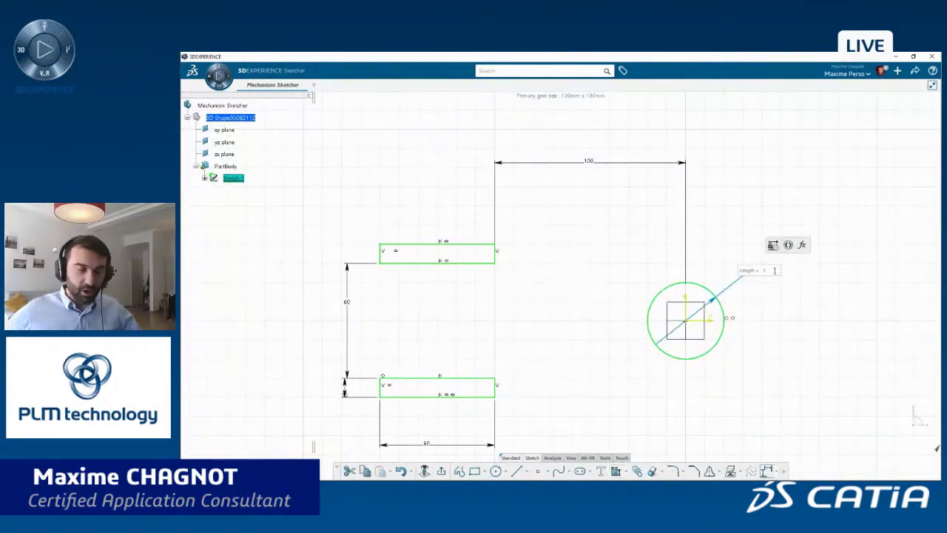
key("Return")
left_click(718, 376)
mouse_move(699, 380)
middle_mouse_down()
mouse_move(683, 351)
mouse_move(622, 335)
middle_mouse_up()
scroll(575, 311, "down", 2)
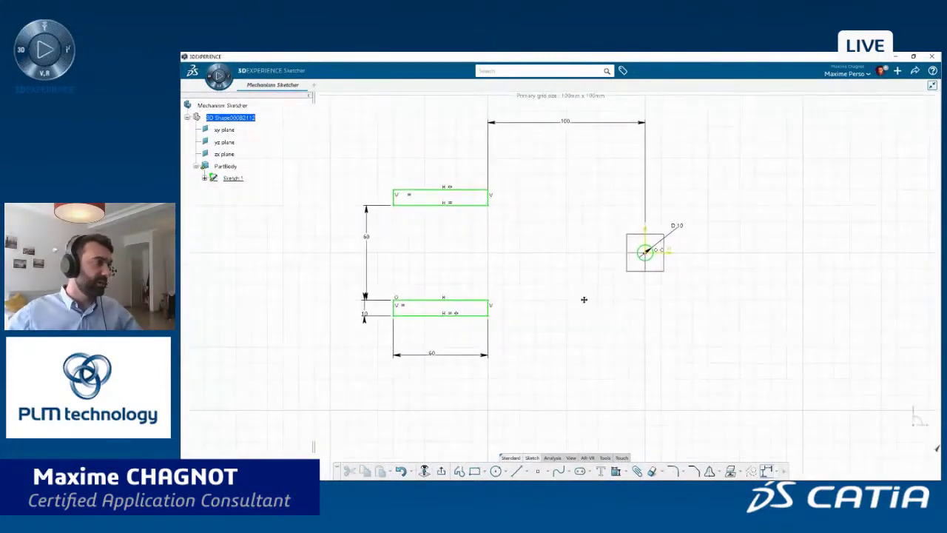
Group the two guide rectangles, the circle and the origin into one rigid sketch group
left_click(205, 178)
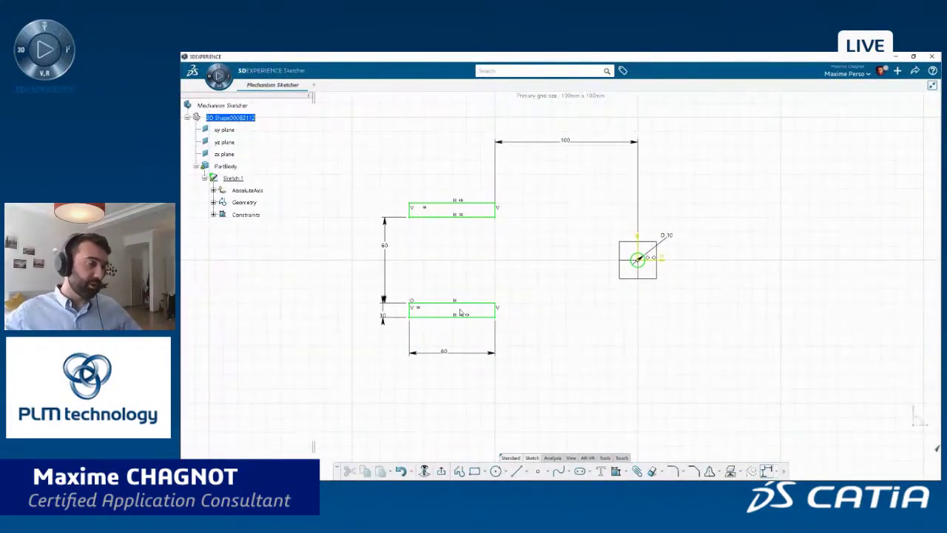
mouse_move(363, 164)
left_mouse_down()
mouse_move(581, 370)
mouse_move(689, 385)
left_mouse_up()
left_click_drag(566, 311, 754, 411)
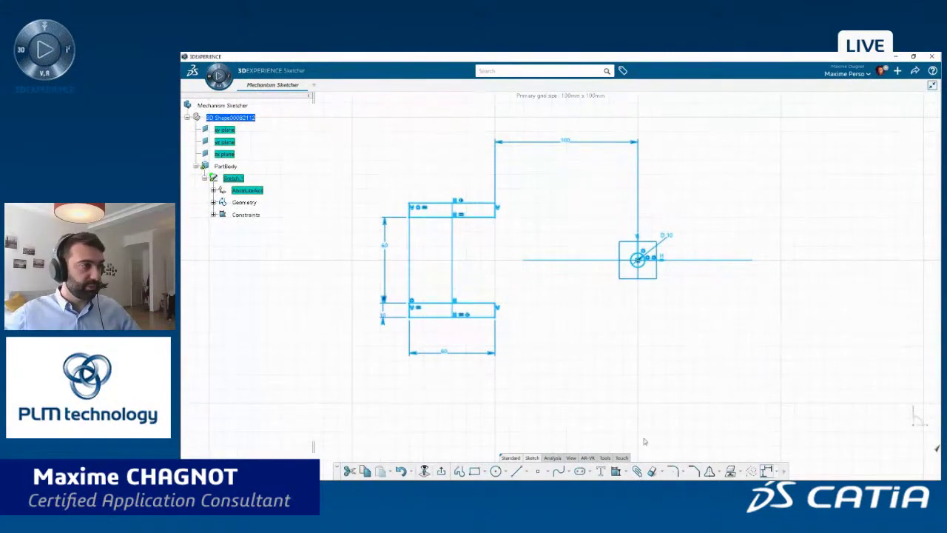
left_click(638, 472)
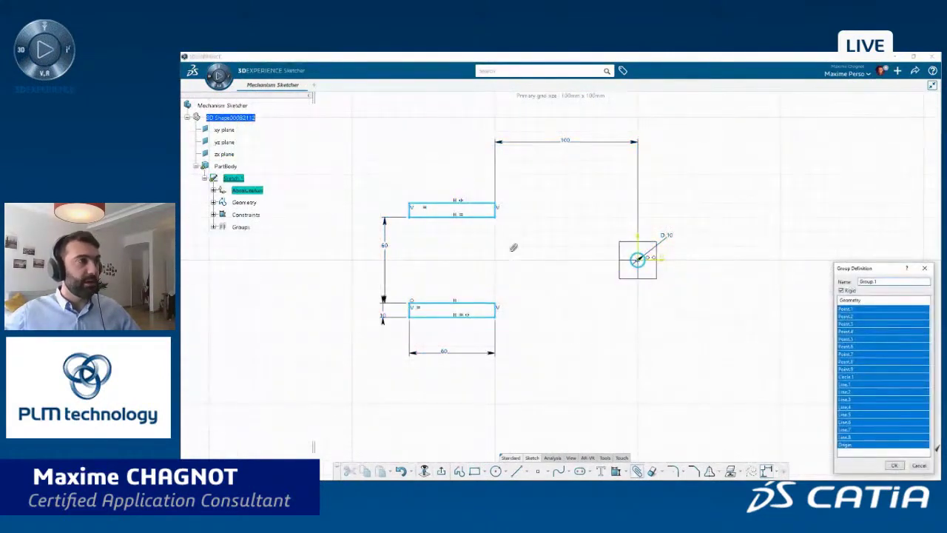
left_click(894, 465)
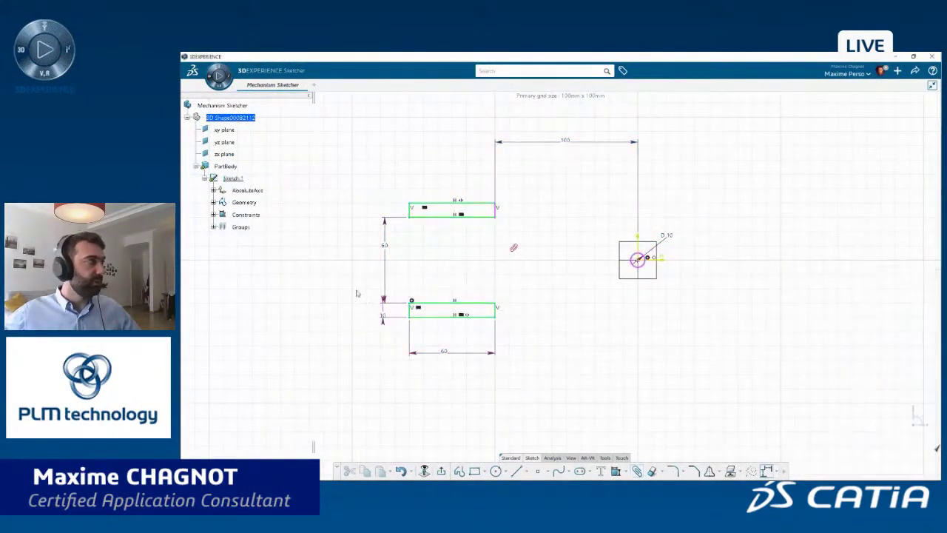
Rename the new sketch group as Carter in its feature properties
left_click(213, 227)
right_click(250, 238)
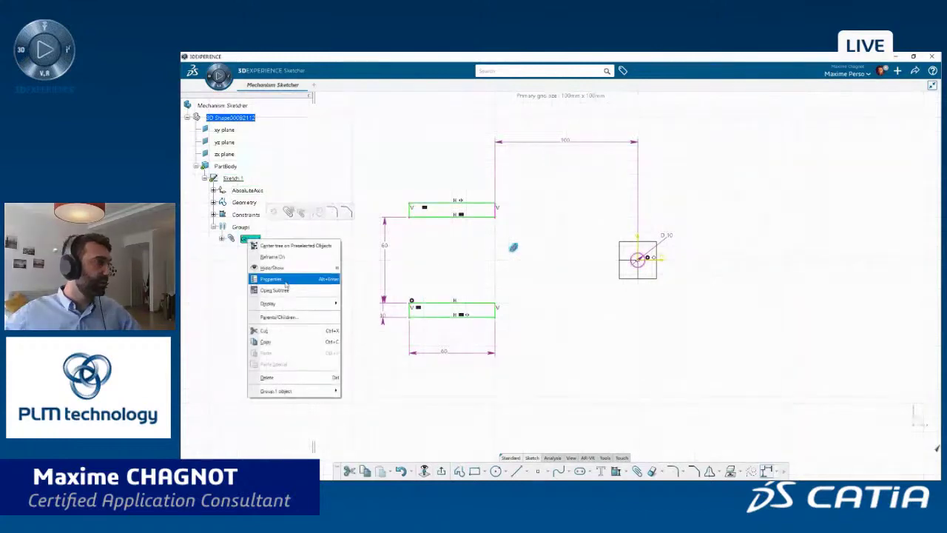
left_click(274, 278)
left_click(462, 171)
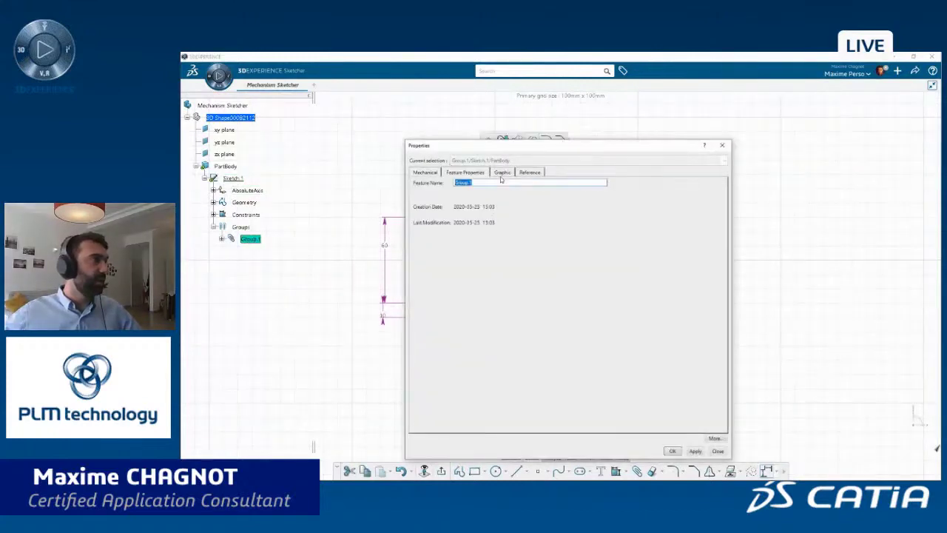
left_click(485, 183)
double_click(485, 183)
type("Garter")
key("Return")
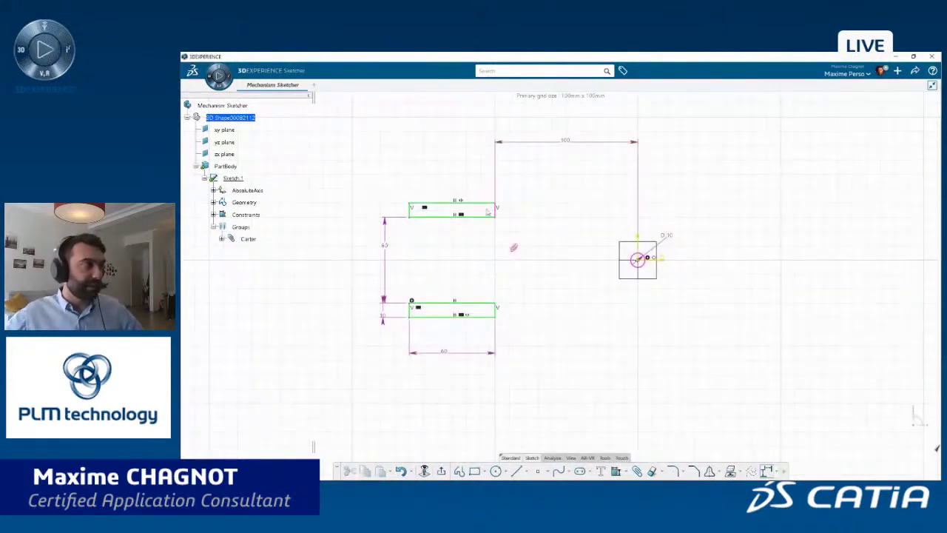
Display the Action Pad and the Object Properties panel in the work area
mouse_move(691, 330)
middle_mouse_down()
mouse_move(833, 253)
mouse_move(738, 340)
middle_mouse_up()
scroll(737, 340, "down", 2)
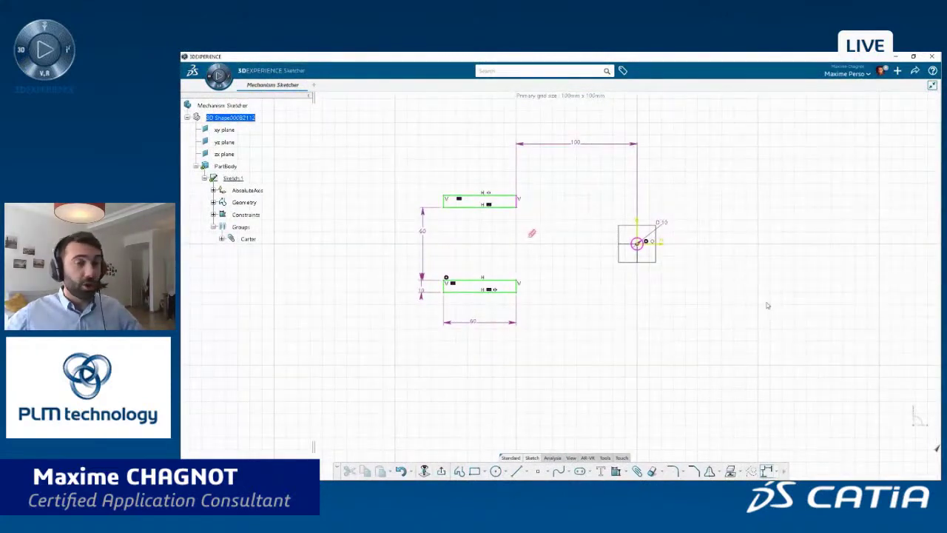
right_click(719, 304)
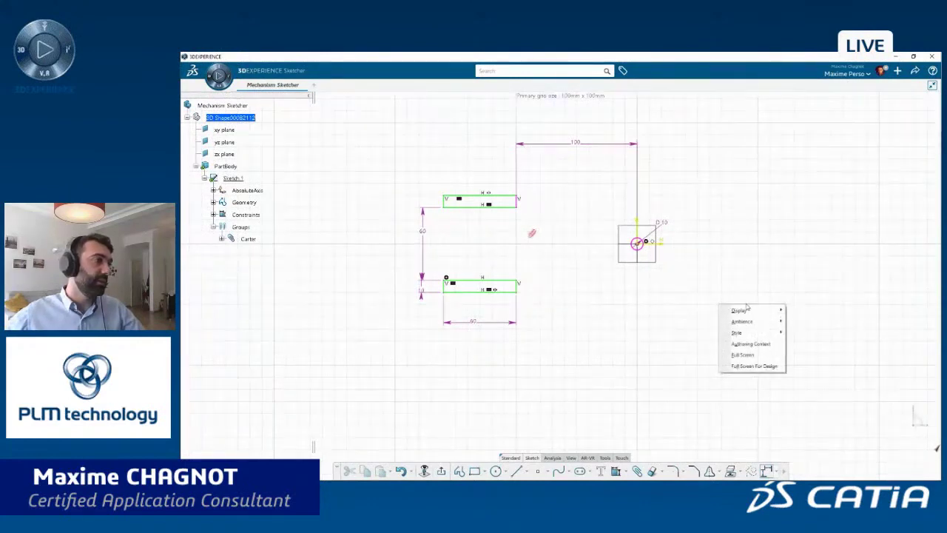
mouse_move(743, 310)
left_click(808, 387)
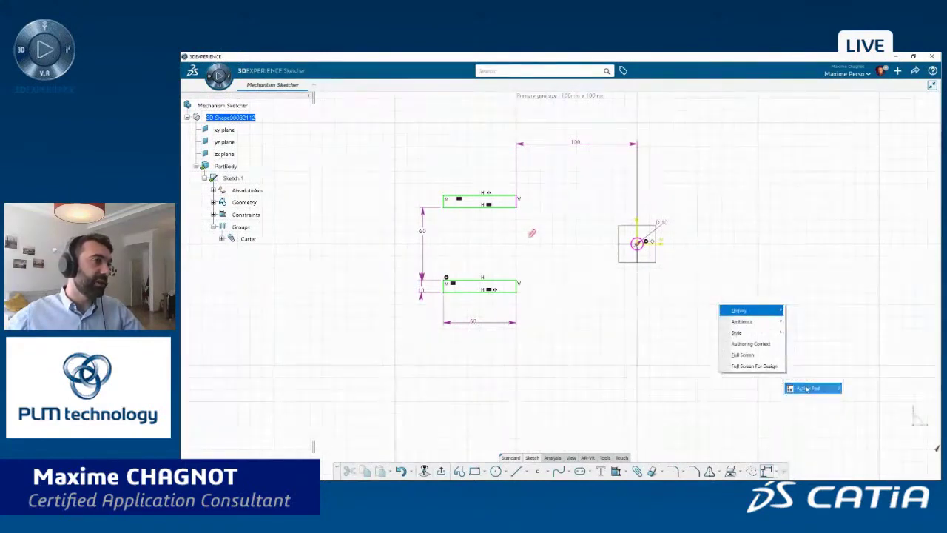
right_click(734, 268)
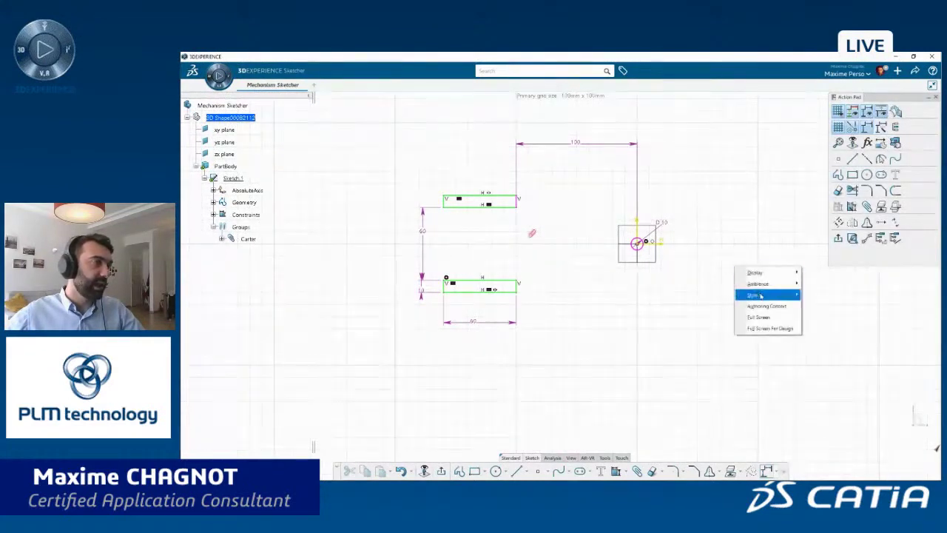
mouse_move(770, 274)
left_click(828, 339)
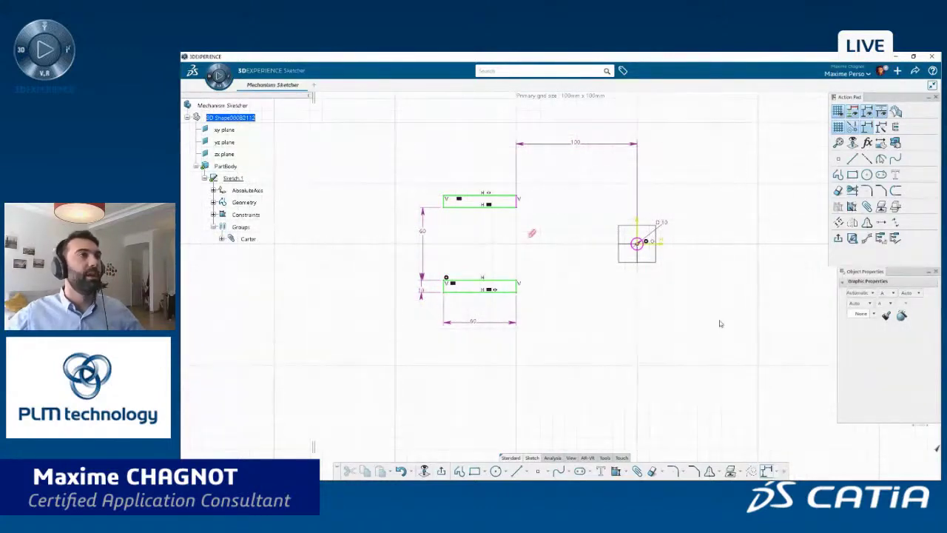
middle_click_drag(751, 287, 773, 267)
left_click(853, 113)
left_click(853, 112)
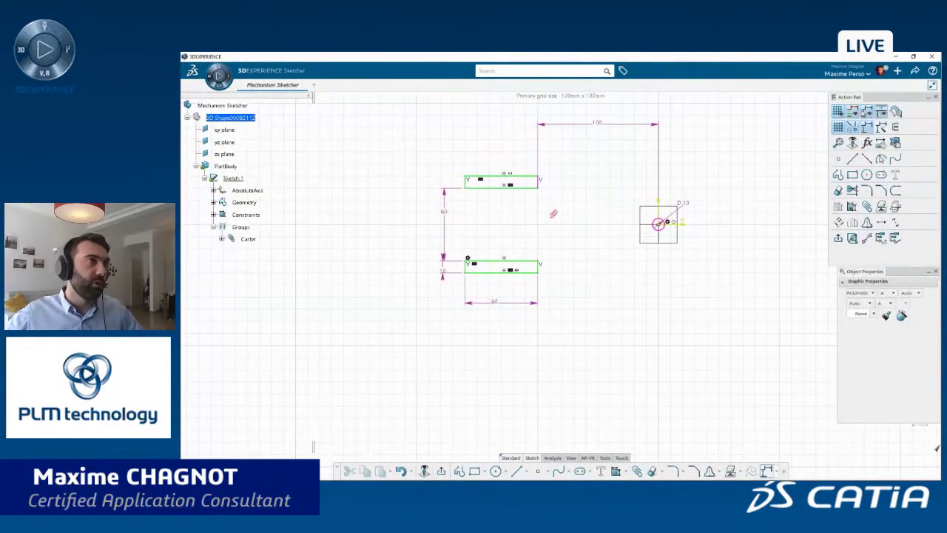
Sketch a circle with a radius of about 60 mm in the free area below and right of the origin
middle_click_drag(666, 350, 603, 310)
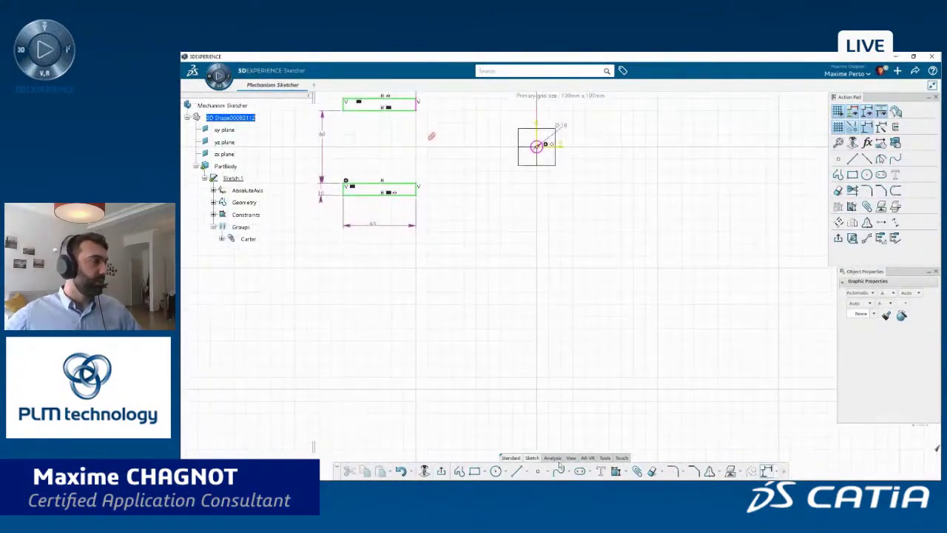
mouse_move(485, 293)
middle_mouse_down()
mouse_move(532, 332)
mouse_move(531, 354)
middle_mouse_up()
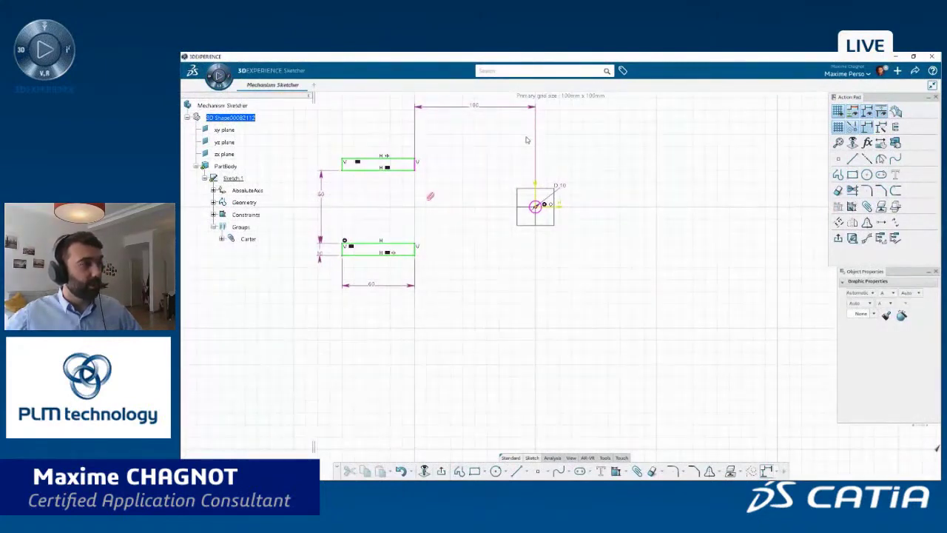
middle_click_drag(621, 283, 598, 249)
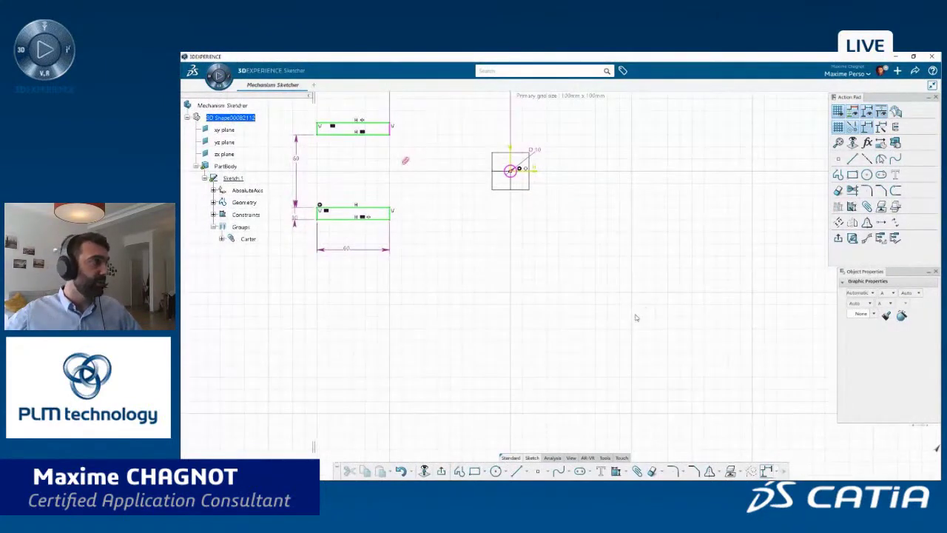
middle_click_drag(634, 317, 622, 299)
left_click(495, 470)
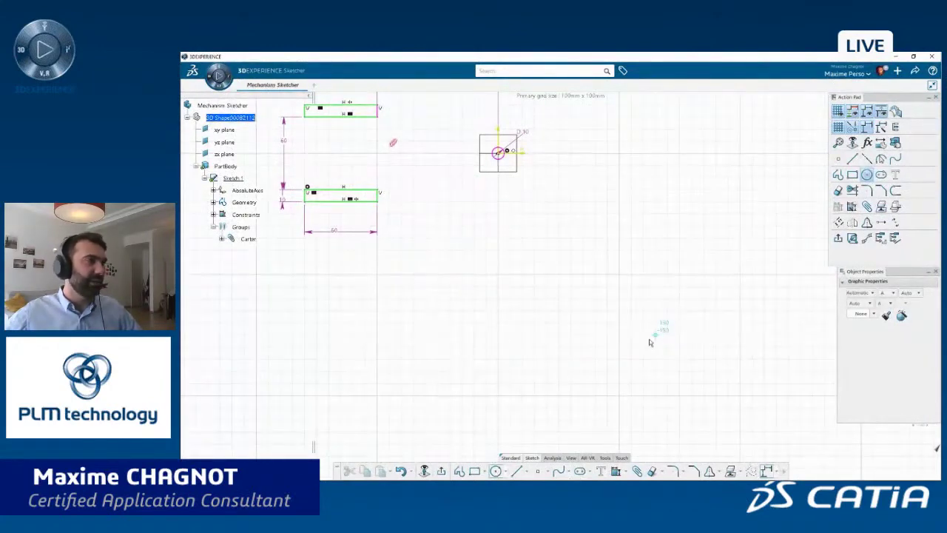
middle_click_drag(627, 406, 623, 394)
left_click(616, 377)
left_click(630, 327)
Sketch a small circle concentric with the large one and another circle directly above it, crossing the large circle's upper edge
middle_click_drag(623, 410, 627, 365)
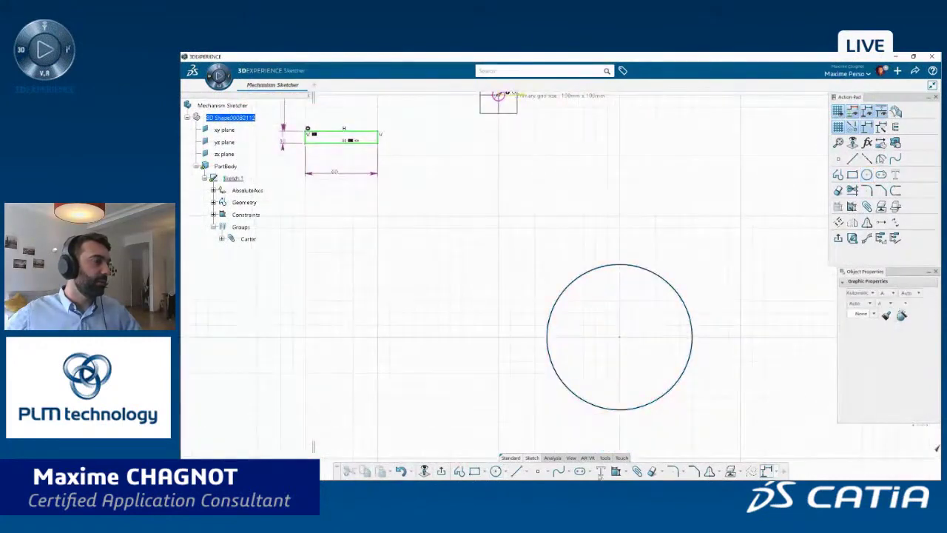
left_click(620, 338)
left_click(627, 325)
left_click(496, 471)
left_click(620, 277)
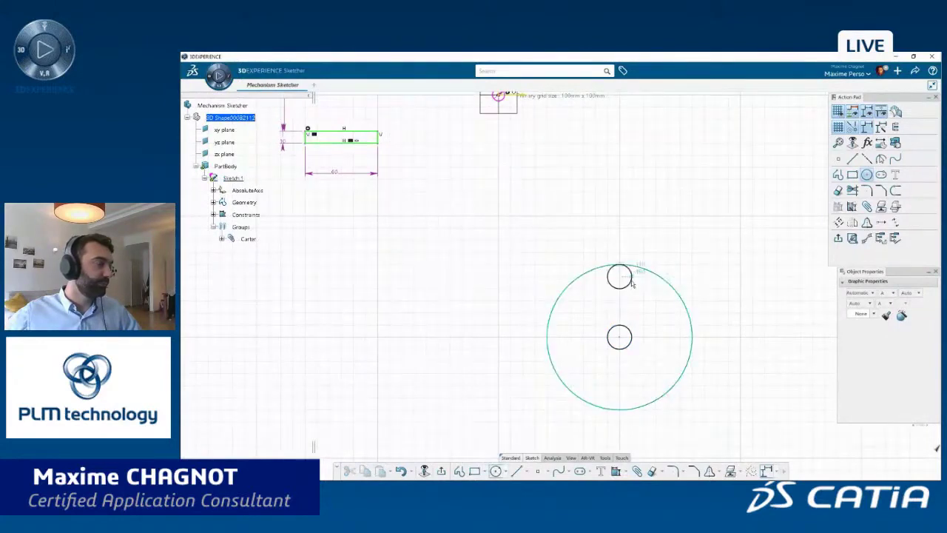
left_click(631, 279)
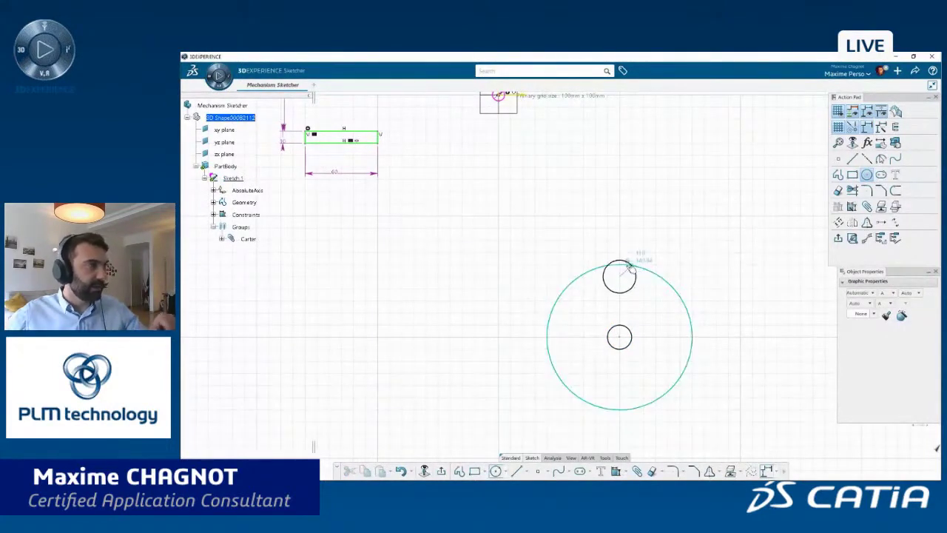
left_click(644, 266)
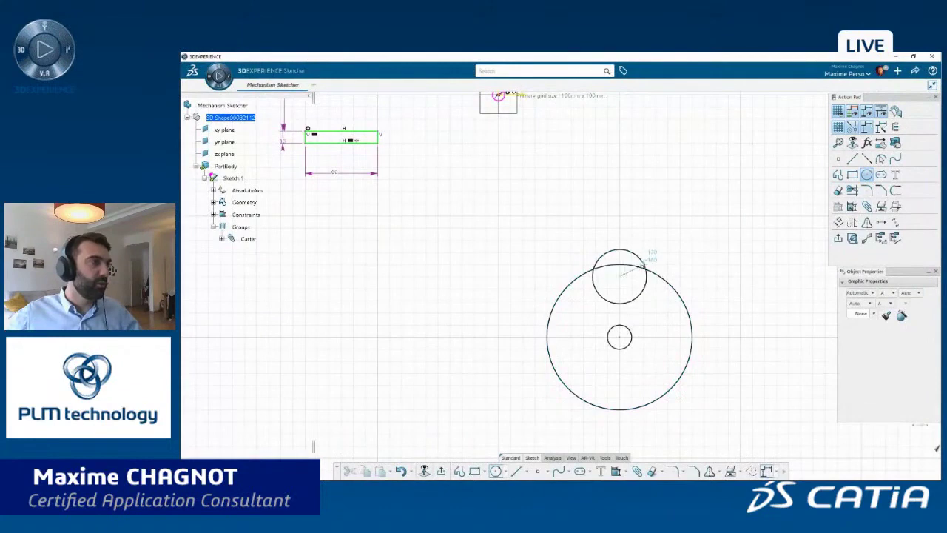
Draw a vertical line between the centers of the two smaller circles and convert it to a construction element
left_click(517, 470)
left_click(619, 336)
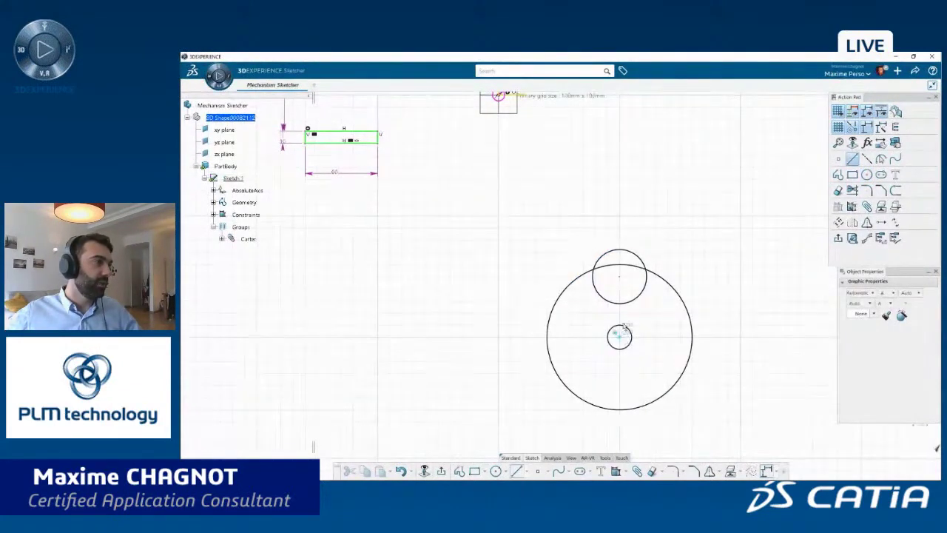
left_click(620, 276)
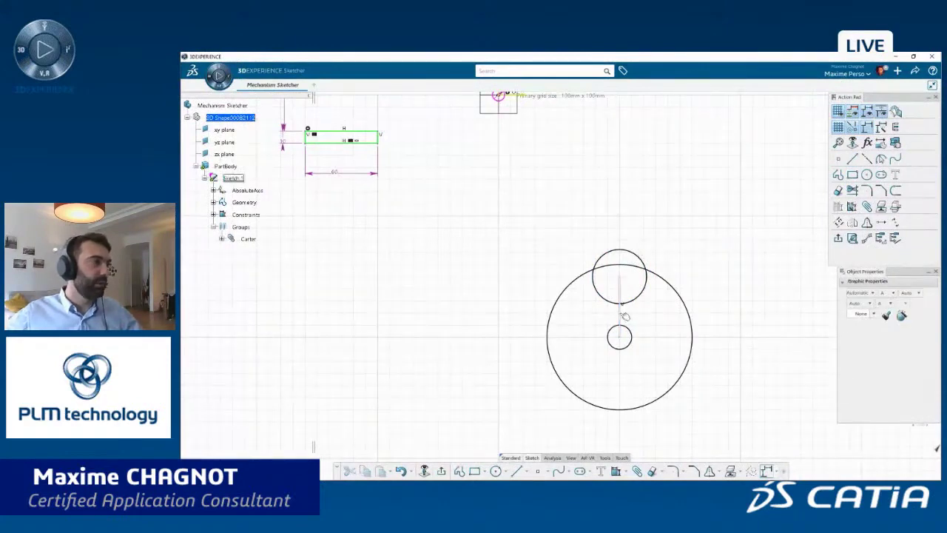
left_click(621, 309)
scroll(634, 328, "up", 5)
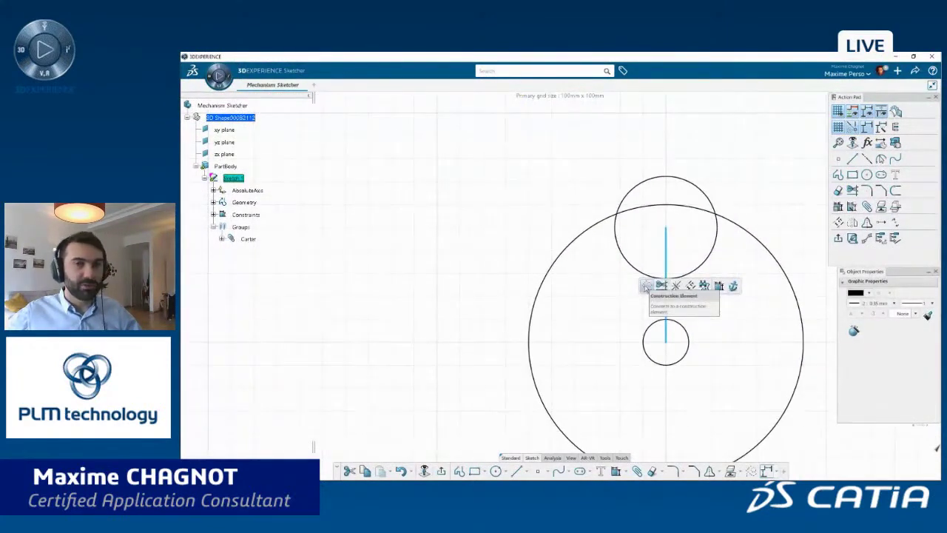
left_click(645, 287)
scroll(673, 307, "down", 4)
middle_click_drag(666, 318, 633, 332)
Apply an Equal constraint between the central small circle and the upper small circle
left_click(596, 325)
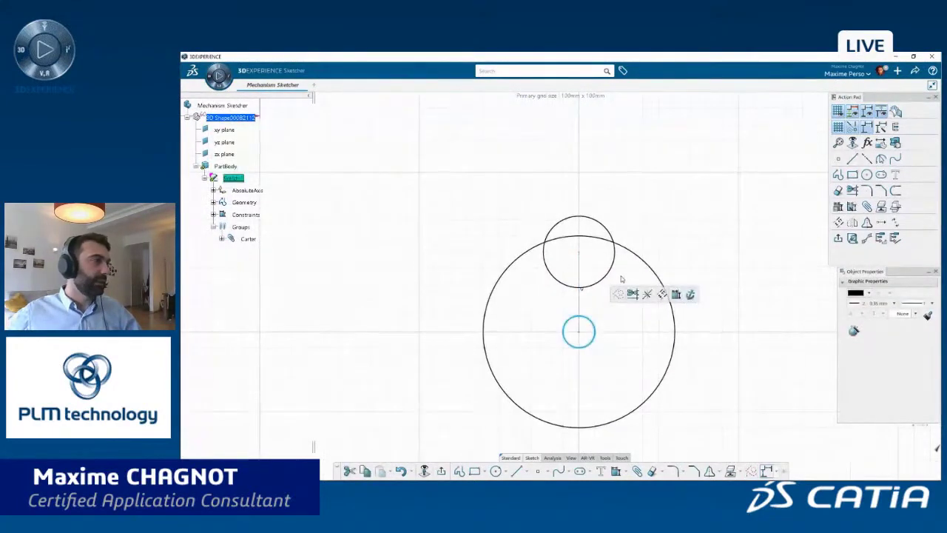
left_click(611, 273, "ctrl")
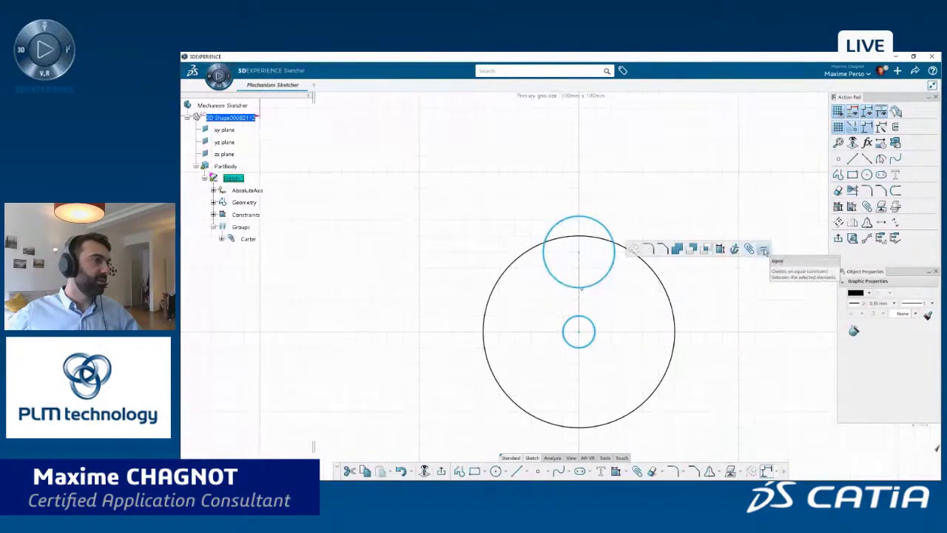
left_click(763, 249)
Dimension the upper small circle with a diameter of 10 mm
left_click(594, 264)
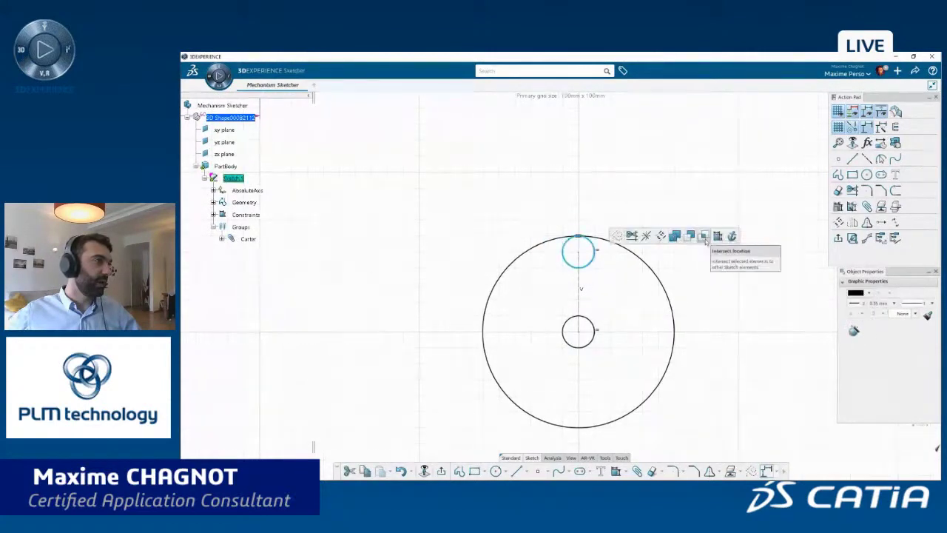
left_click(764, 237)
type("10")
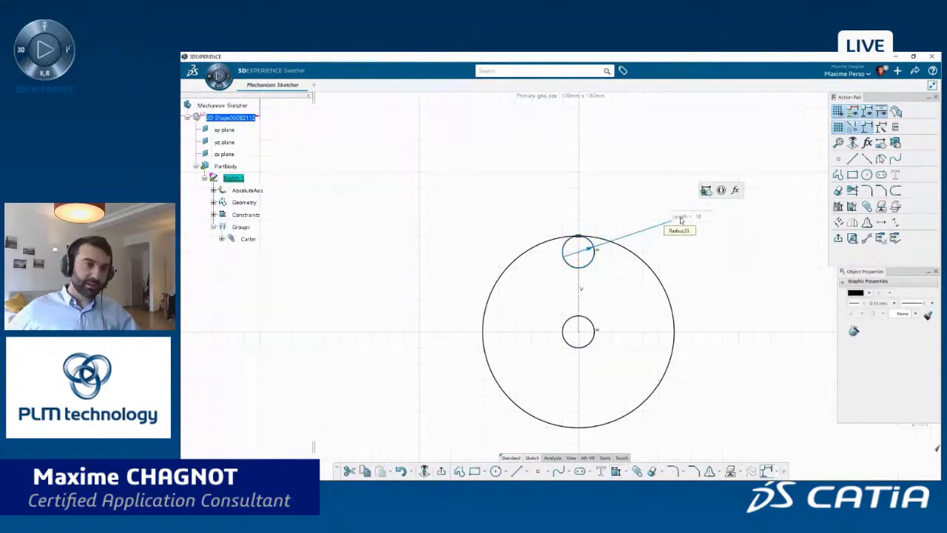
key("Return")
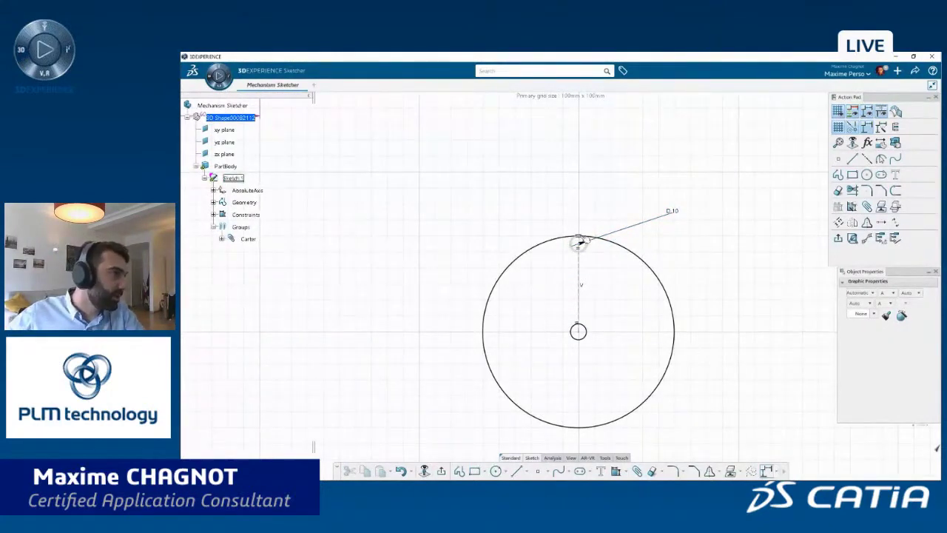
Delete the tangency constraint between the upper small circle and the large circle
mouse_move(585, 242)
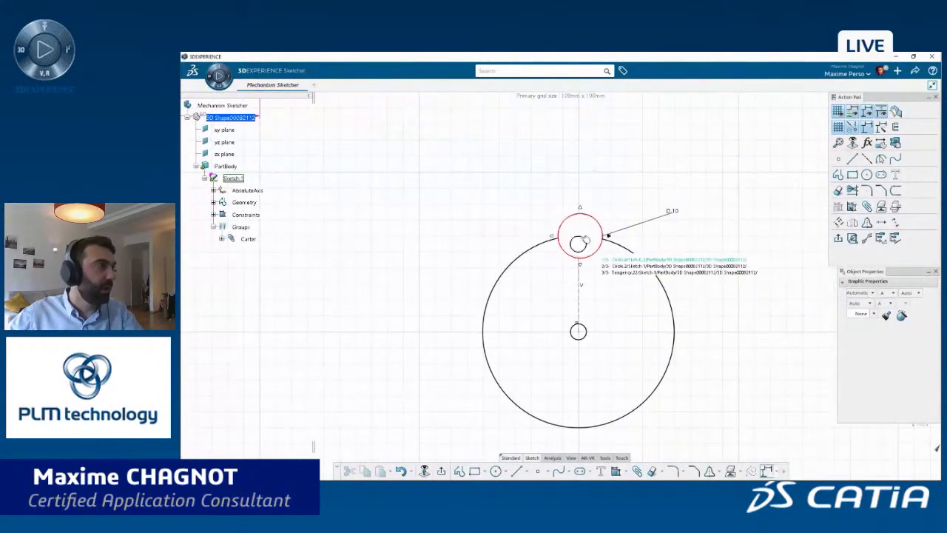
left_click(627, 272)
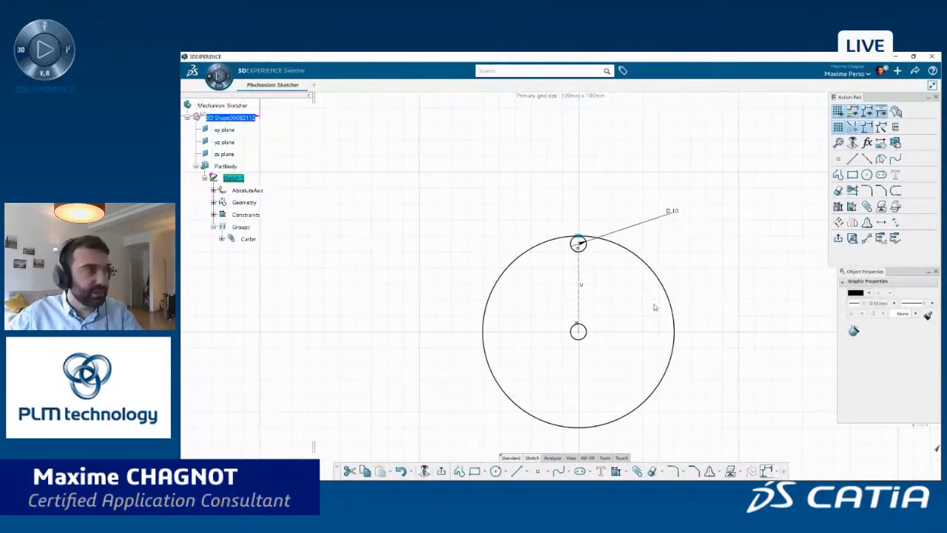
left_click(635, 295)
mouse_move(578, 242)
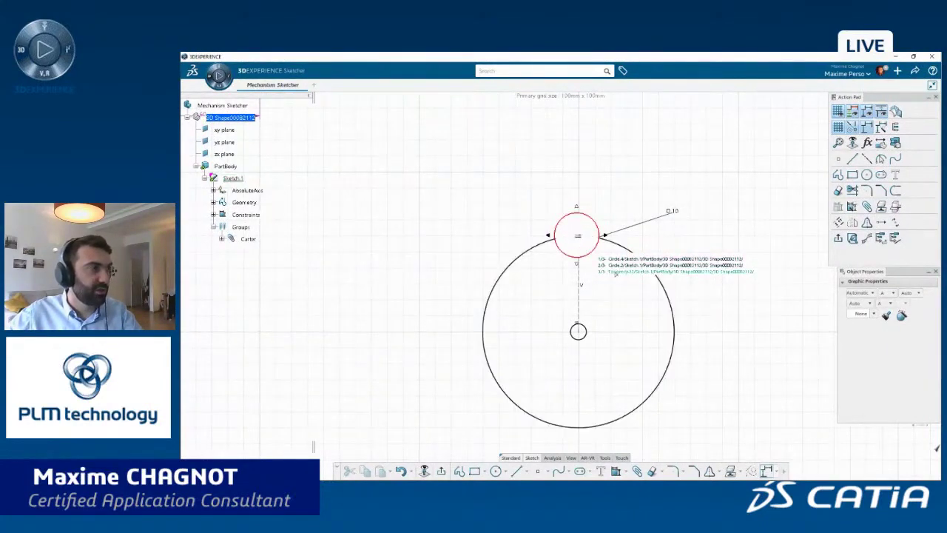
left_click(615, 271)
left_click(615, 276)
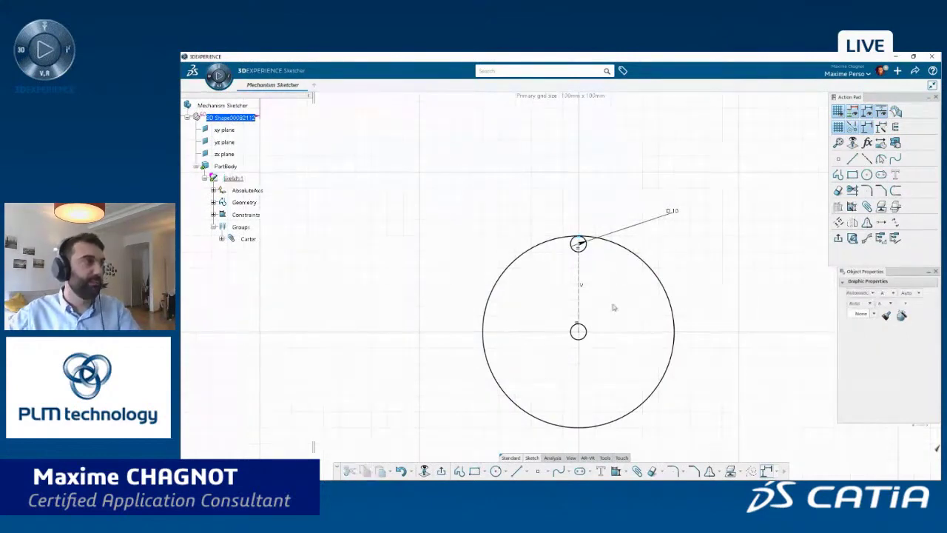
Dimension the large circle with a diameter of 100 mm
left_click(617, 241)
left_click(739, 215)
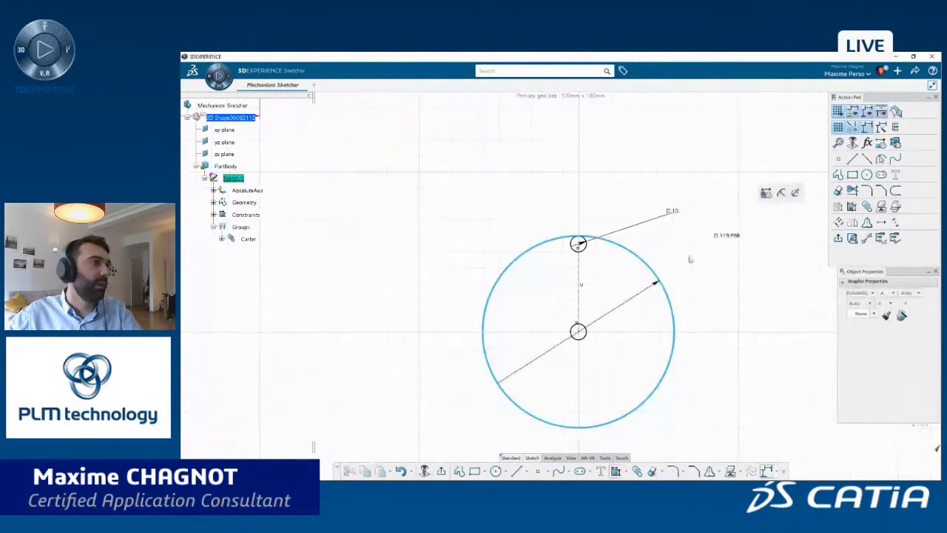
type("100")
key("Return")
left_click(719, 285)
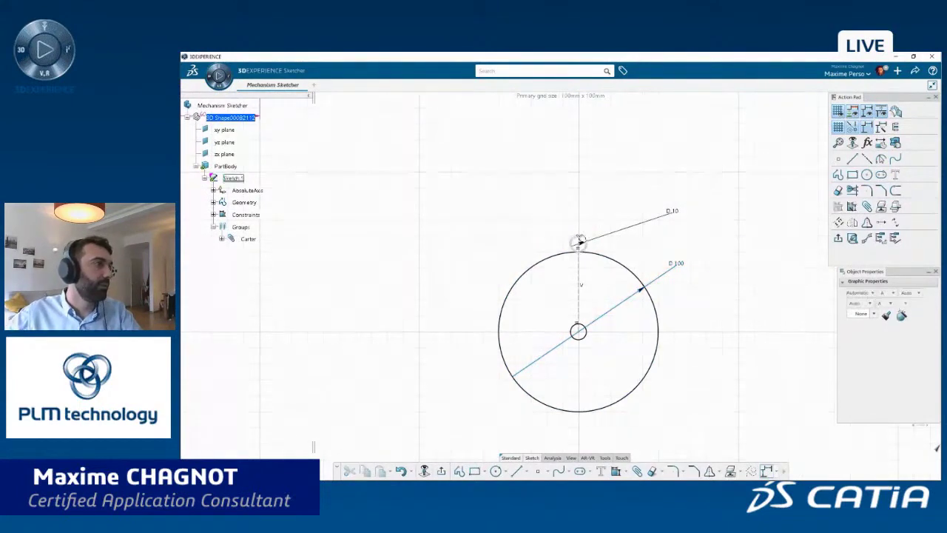
Dimension the vertical construction line between the two small circles' centers with a length of 40 mm
left_click(585, 275)
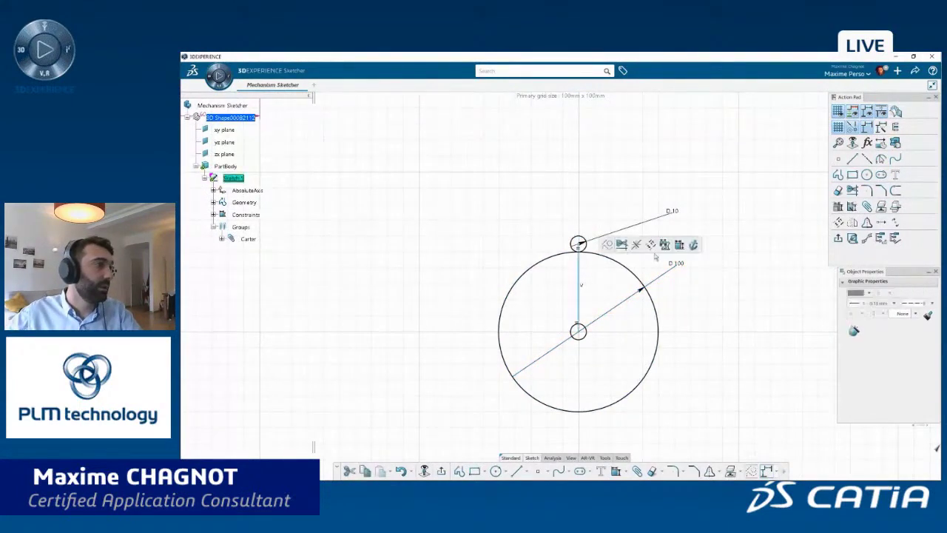
left_click(692, 245)
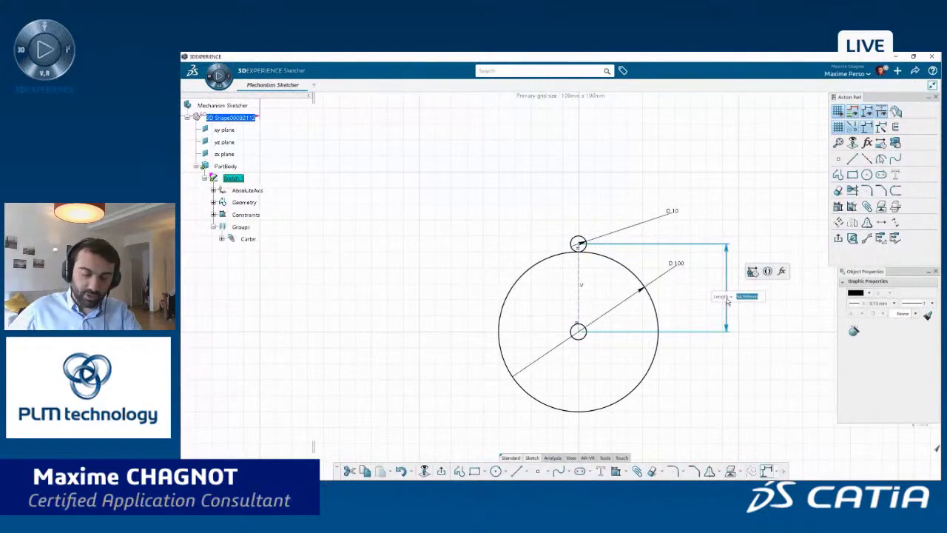
type("40")
key("Return")
left_click(725, 372)
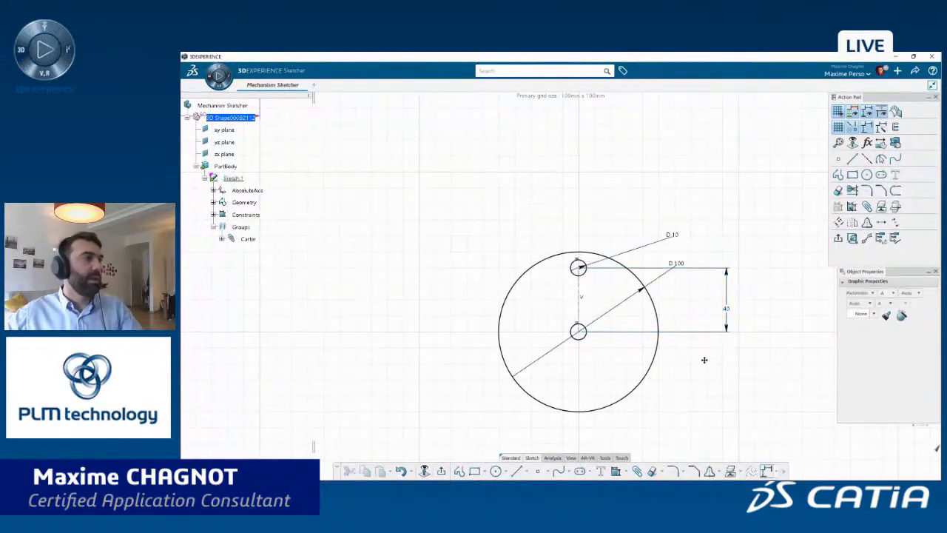
Set the color of the whole disc, including its holes, construction line and dimensions, to light blue
middle_click_drag(704, 364, 693, 340)
middle_click_drag(528, 249, 535, 247)
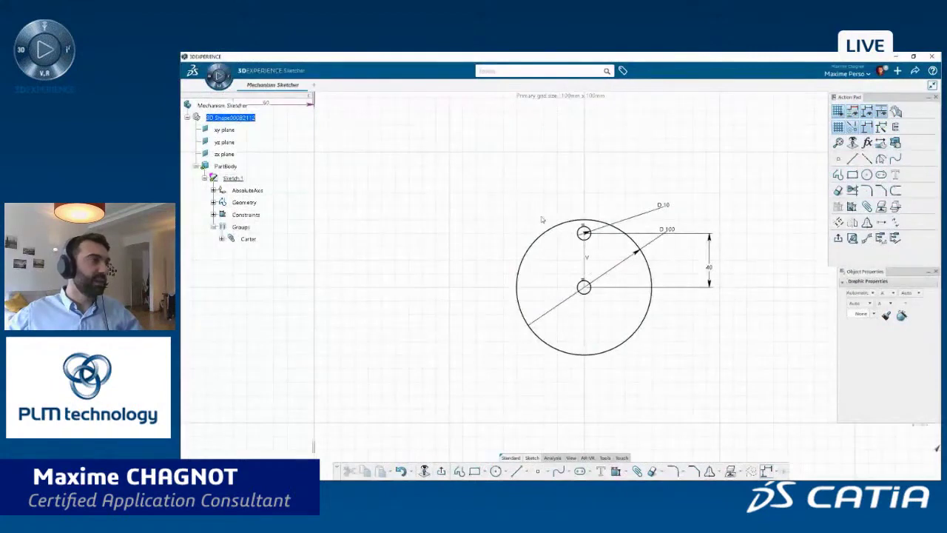
middle_click_drag(517, 180, 523, 189)
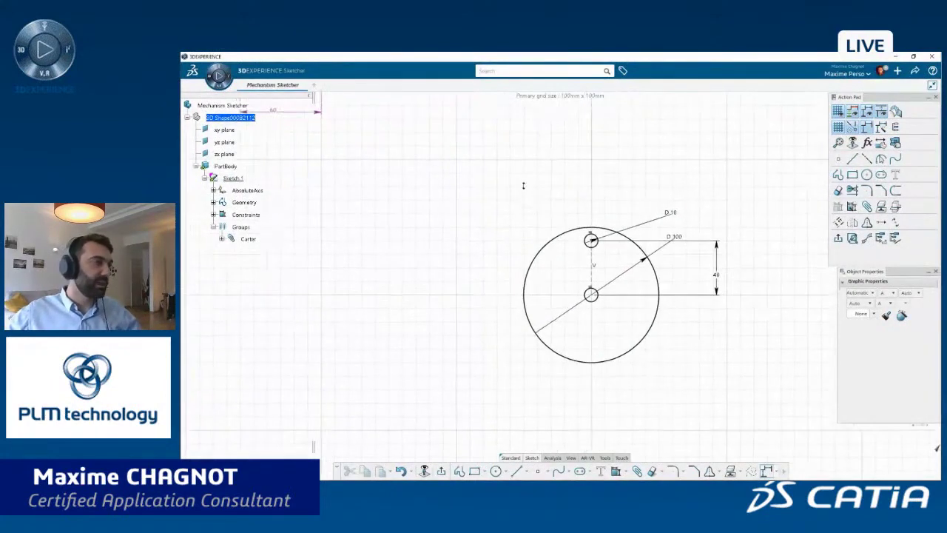
left_click_drag(519, 193, 731, 392)
left_click(869, 295)
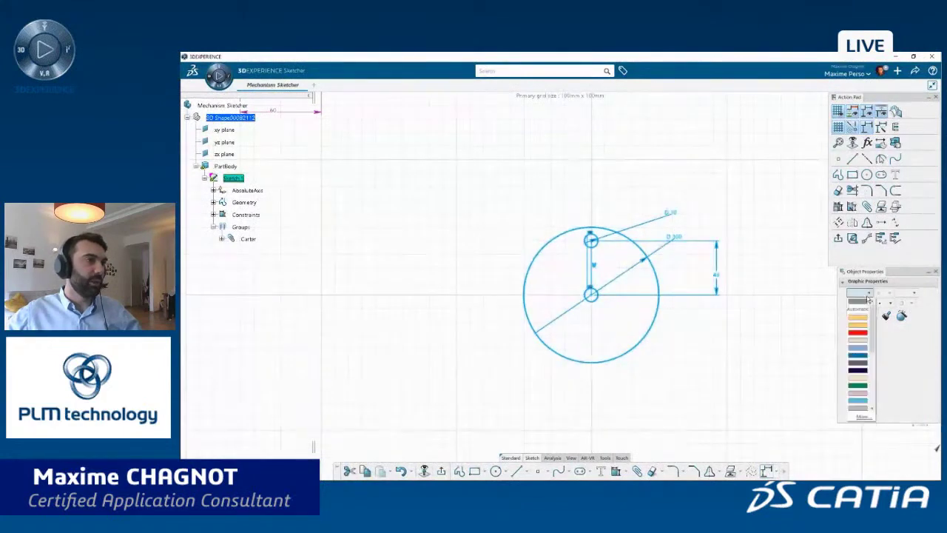
scroll(870, 326, "down", 1)
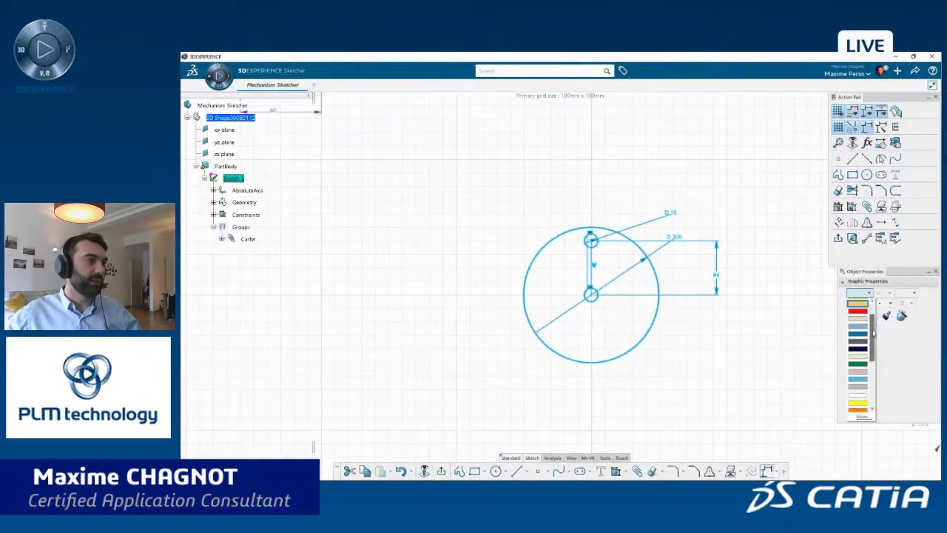
left_click(862, 381)
left_click(610, 382)
Combine the disc's geometry and constraints into a rigid group and rename the group Crankshaft
left_click_drag(640, 329, 762, 384)
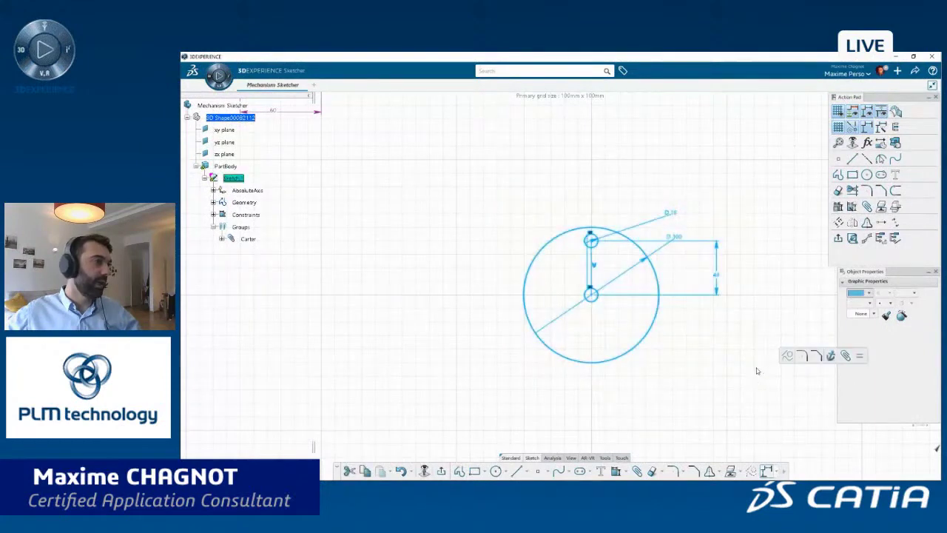
left_click(845, 356)
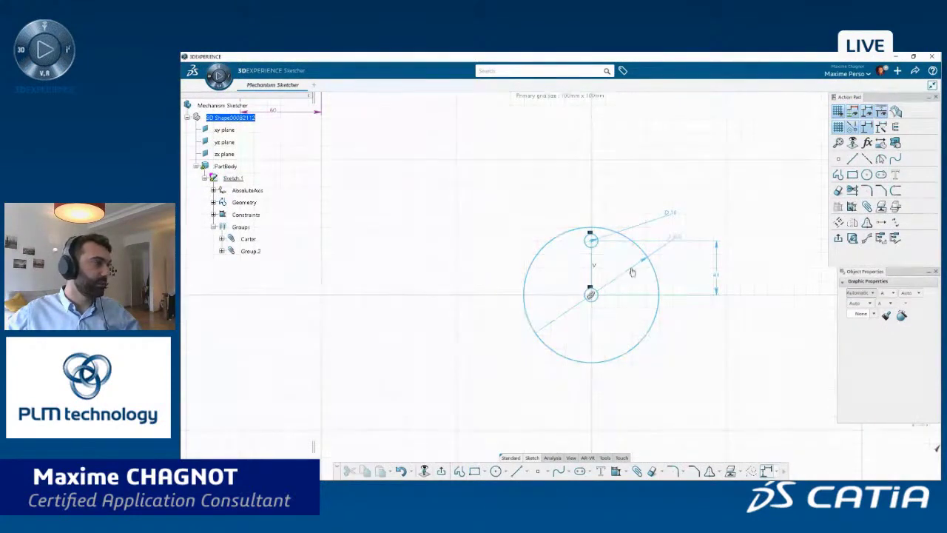
right_click(250, 251)
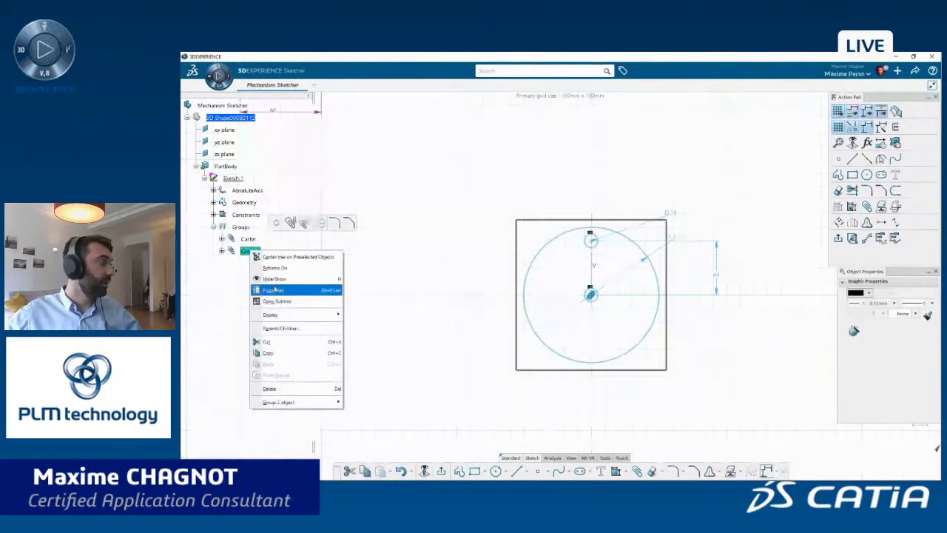
left_click(270, 289)
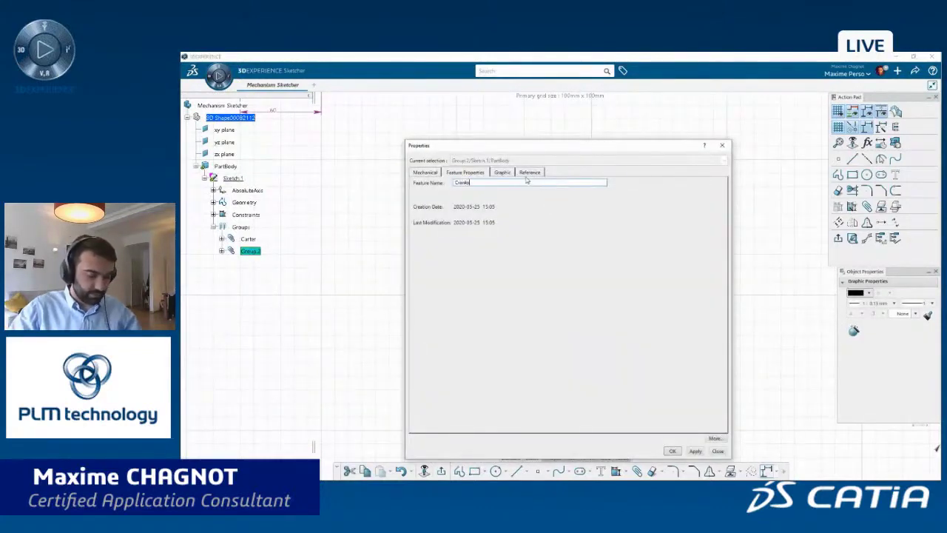
key("Return")
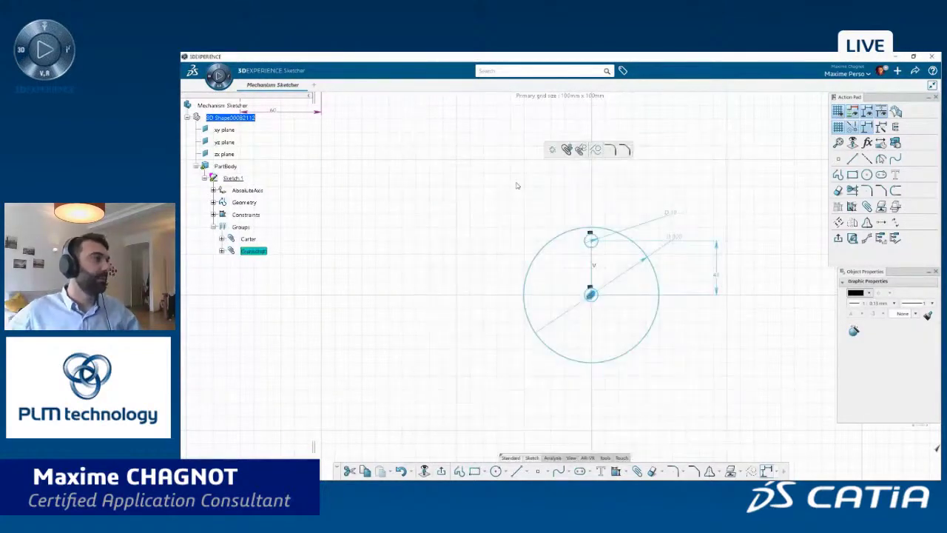
left_click(517, 185)
Sketch a horizontal elongated hole about 140 mm between end centers with about 22 mm radius, below the Carter rectangle and beside the crankshaft
mouse_move(429, 274)
middle_mouse_down()
mouse_move(491, 311)
mouse_move(522, 301)
middle_mouse_up()
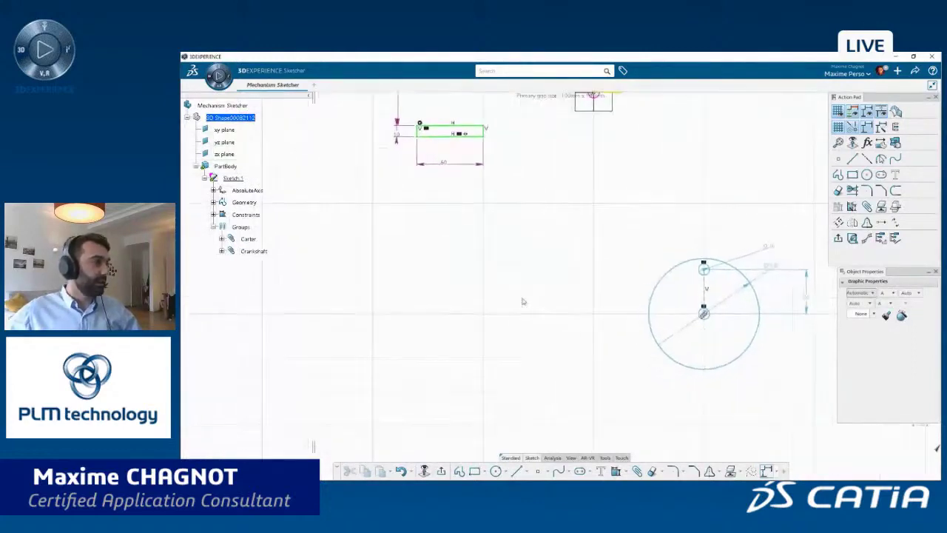
left_click(581, 473)
middle_click_drag(432, 347, 471, 332)
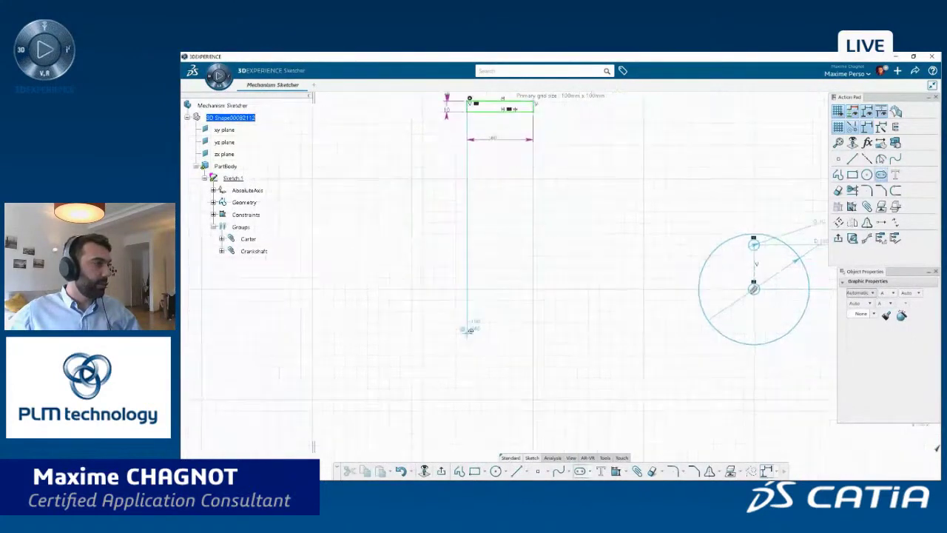
left_click(417, 326)
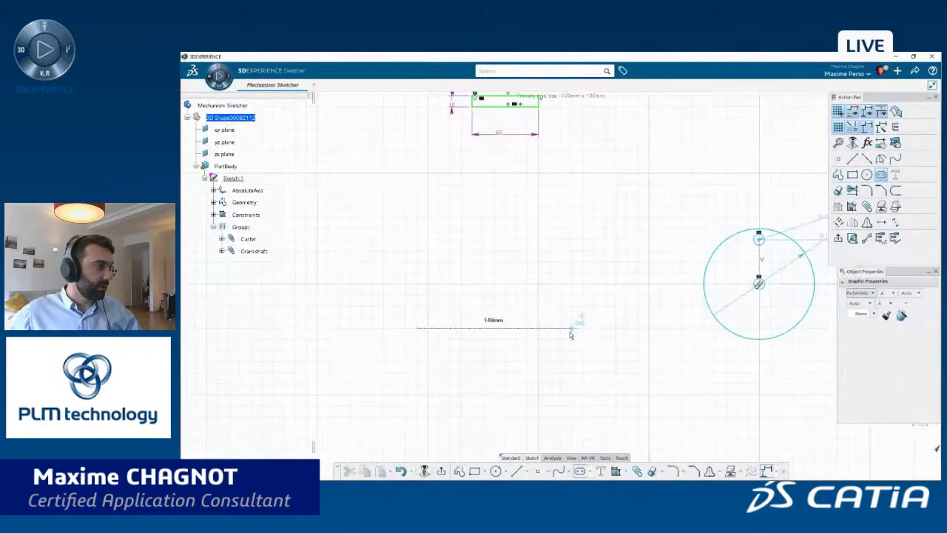
left_click(570, 332)
left_click(626, 382)
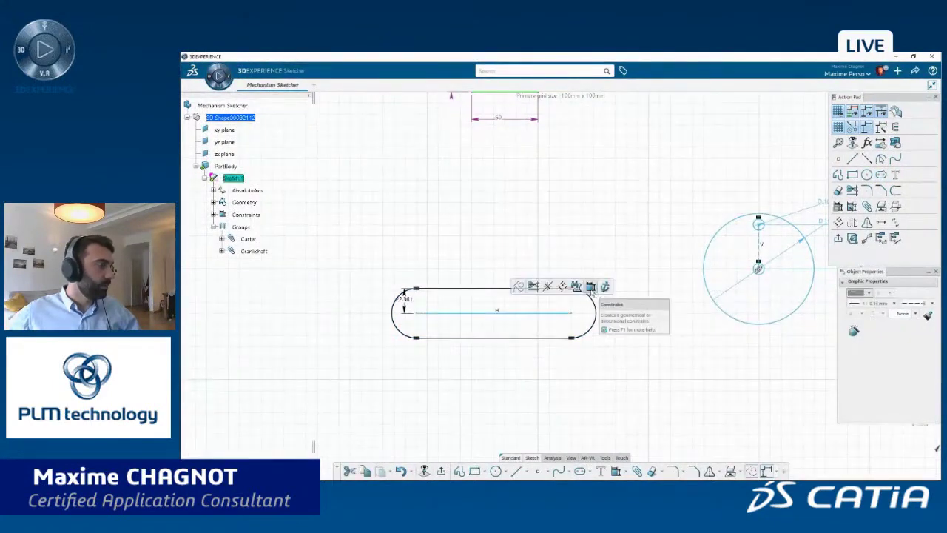
Dimension the elongated profile's center line with a length of 100 mm and set its end radius to 10 mm
left_click(591, 288)
left_click(488, 253)
type("100")
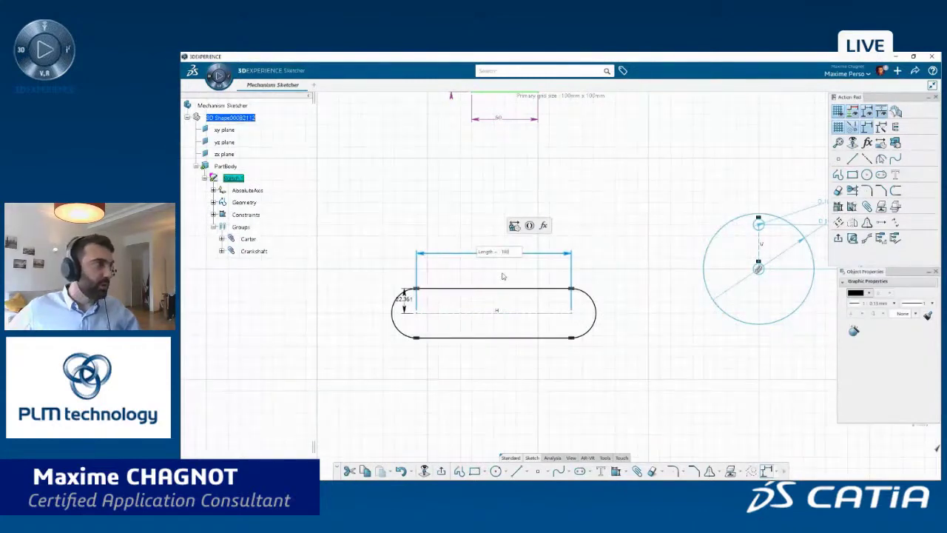
key("Return")
double_click(404, 298)
type("10")
key("Return")
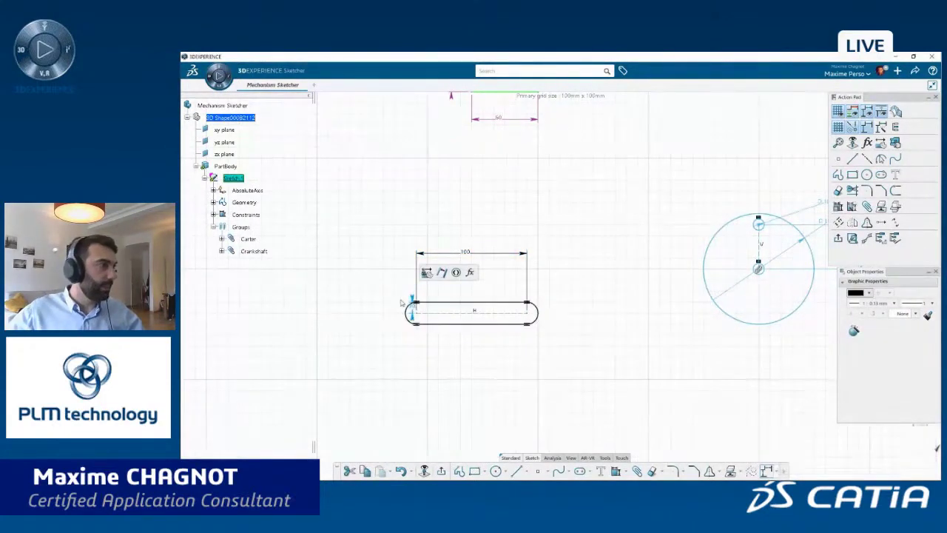
Sketch a circle centered on each end of the elongated profile, the left one about 72 mm in diameter
left_click(495, 471)
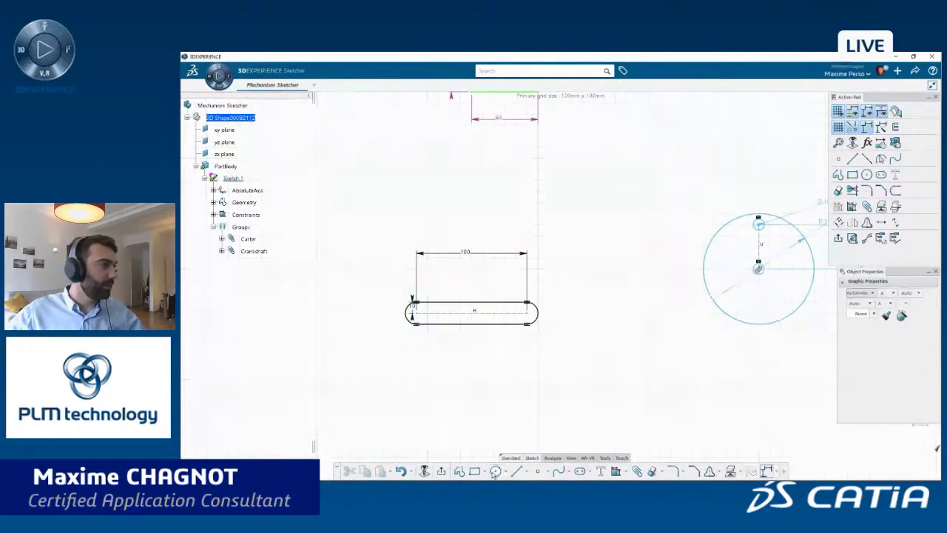
left_click(526, 312)
left_click(553, 301)
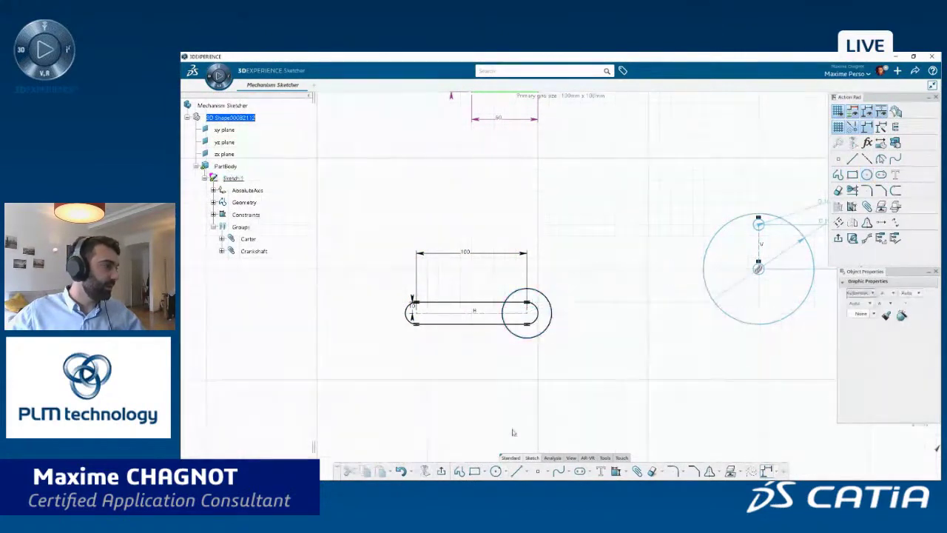
left_click(496, 470)
left_click(414, 312)
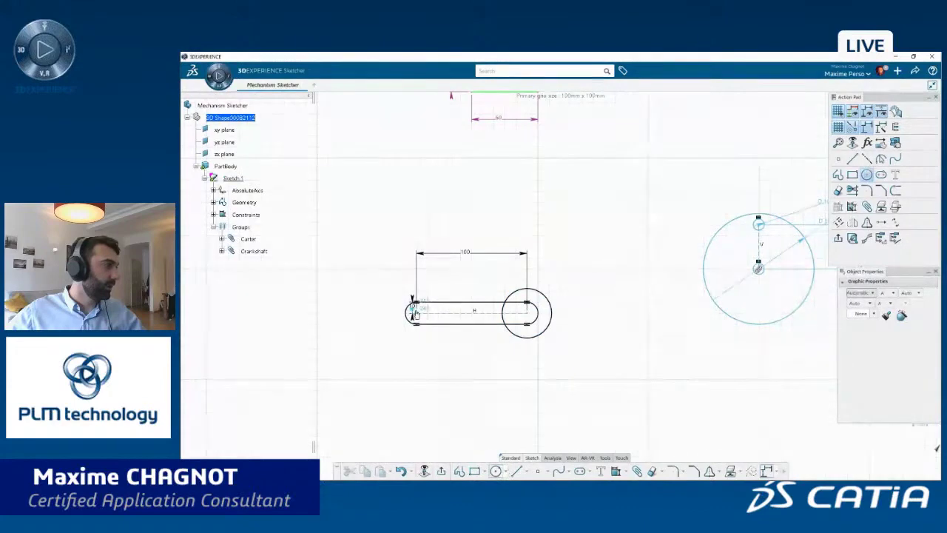
left_click(441, 343)
left_click(456, 361)
Apply an Equal constraint between the two end circles of the elongated profile
left_click(448, 338)
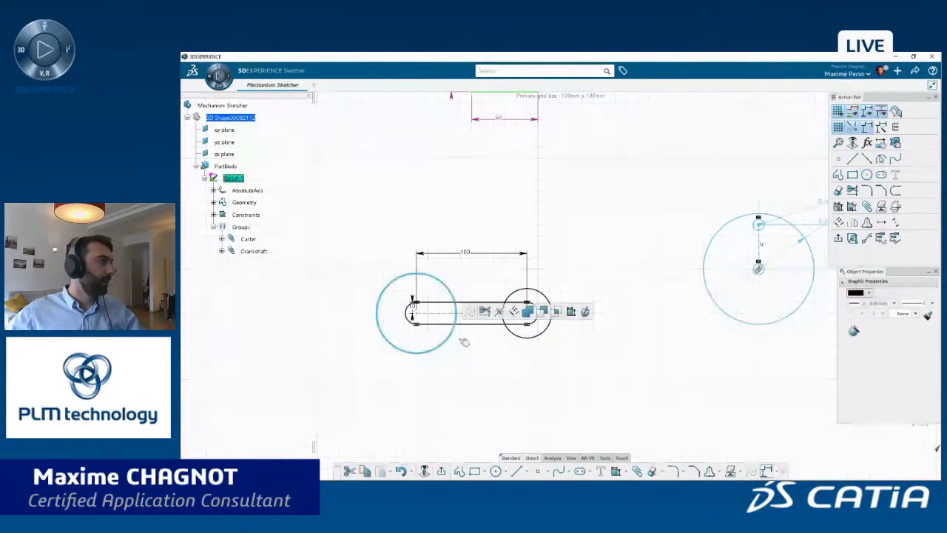
left_click(536, 338, "ctrl")
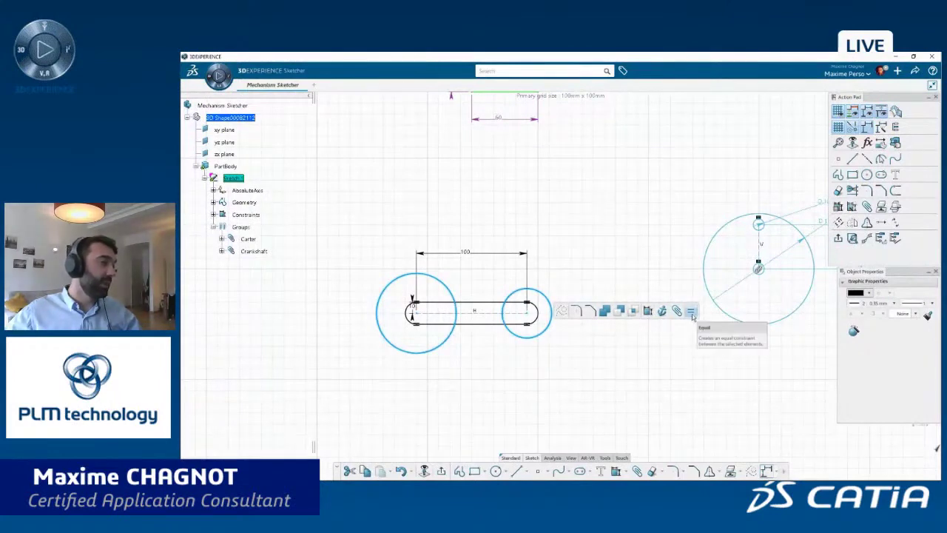
left_click(690, 311)
left_click(554, 348)
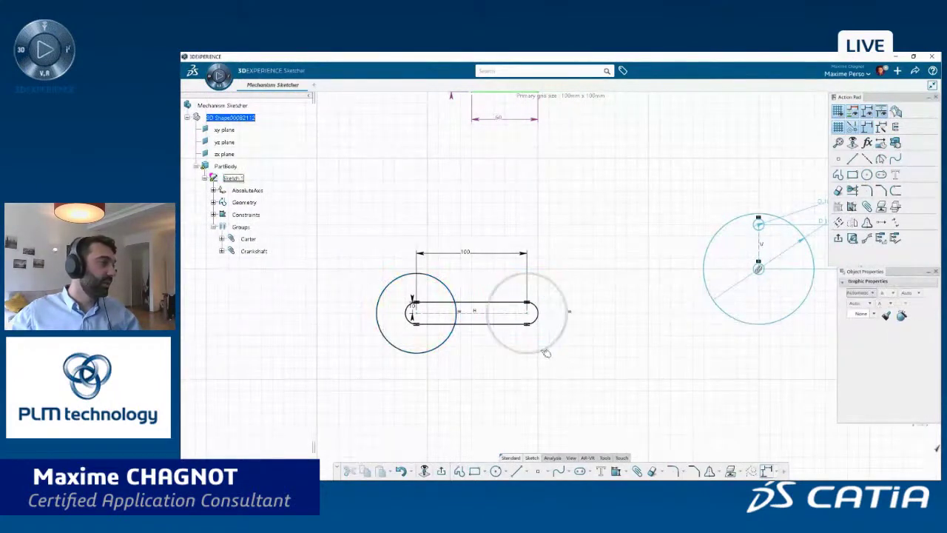
Dimension the right end circle of the elongated profile with a diameter of 10 mm
left_click(545, 352)
left_click(667, 323)
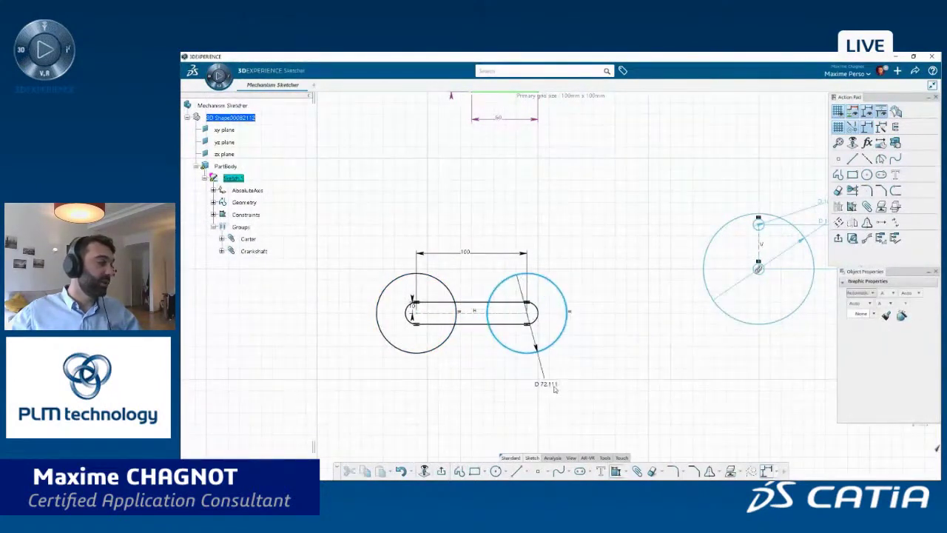
left_click(568, 386)
type("16")
key("Return")
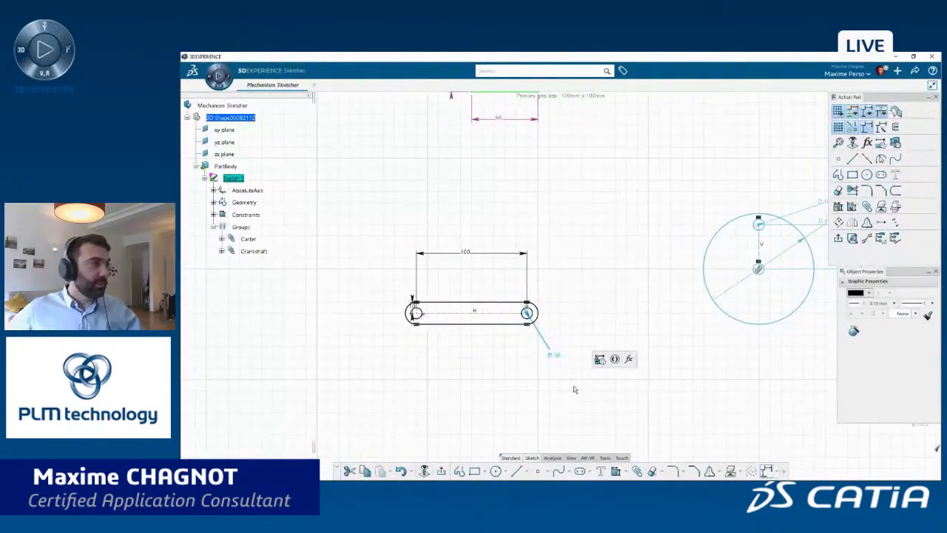
left_click(507, 368)
Set the color of the whole elongated link, including its circles and dimensions, to dark green
middle_click_drag(491, 360, 482, 333)
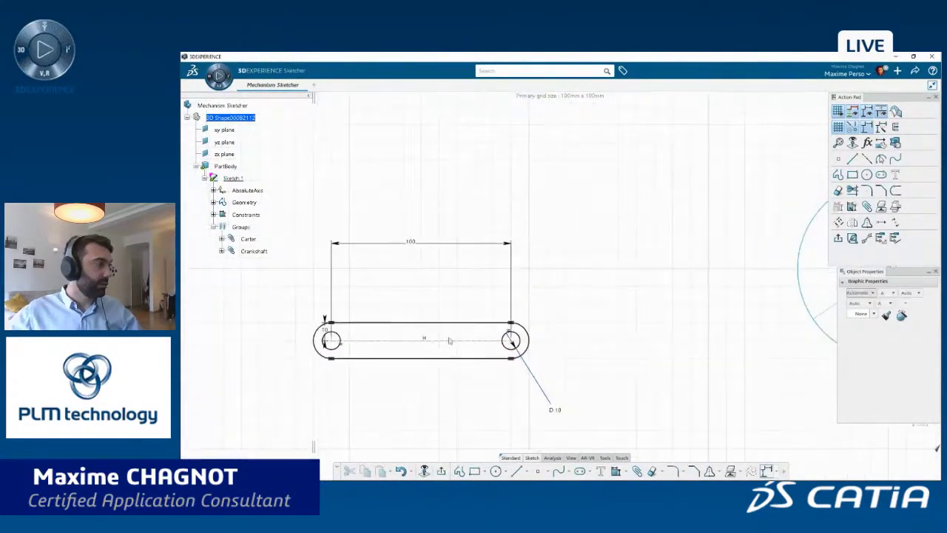
scroll(475, 343, "down", 3)
left_click_drag(343, 242, 562, 411)
left_click(869, 293)
left_click_drag(872, 318, 872, 368)
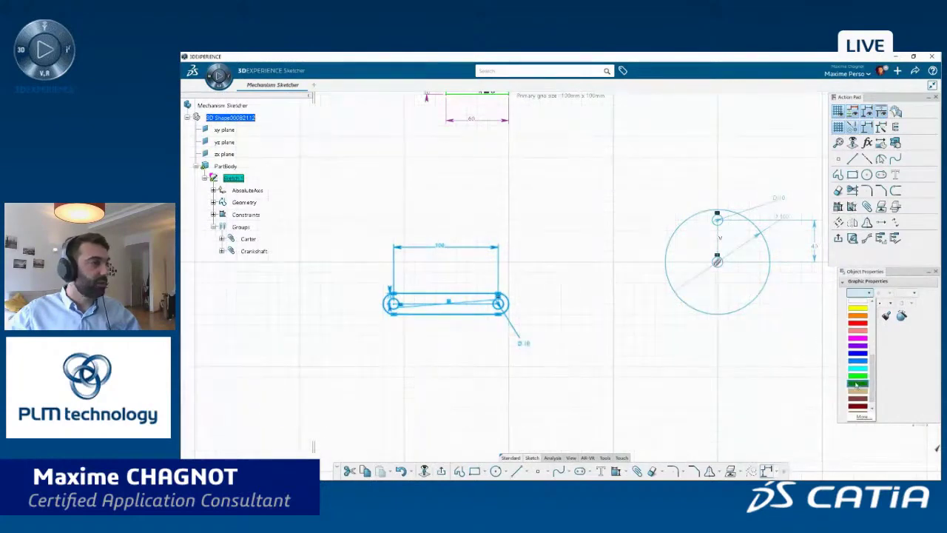
left_click(857, 384)
left_click(452, 360)
Combine the green link's geometry and constraints into a rigid group
middle_click_drag(556, 294, 570, 335)
left_click_drag(412, 264, 556, 397)
left_click(612, 361)
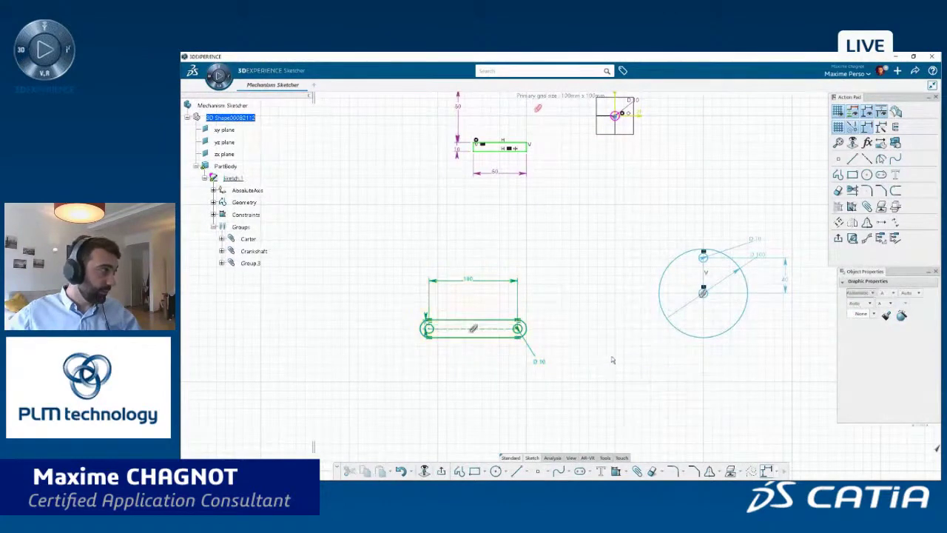
Rename the newly created link group as Rod
right_click(250, 262)
left_click(289, 296)
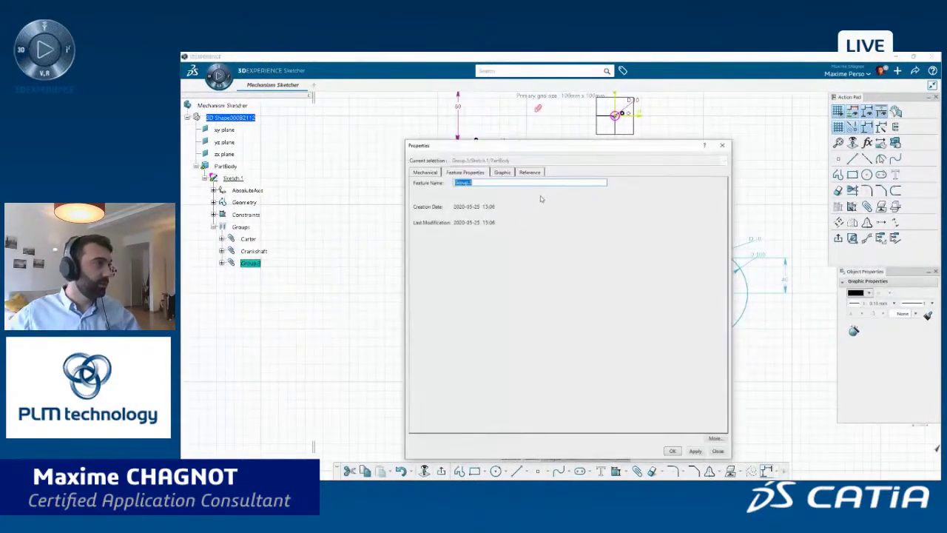
key("Return")
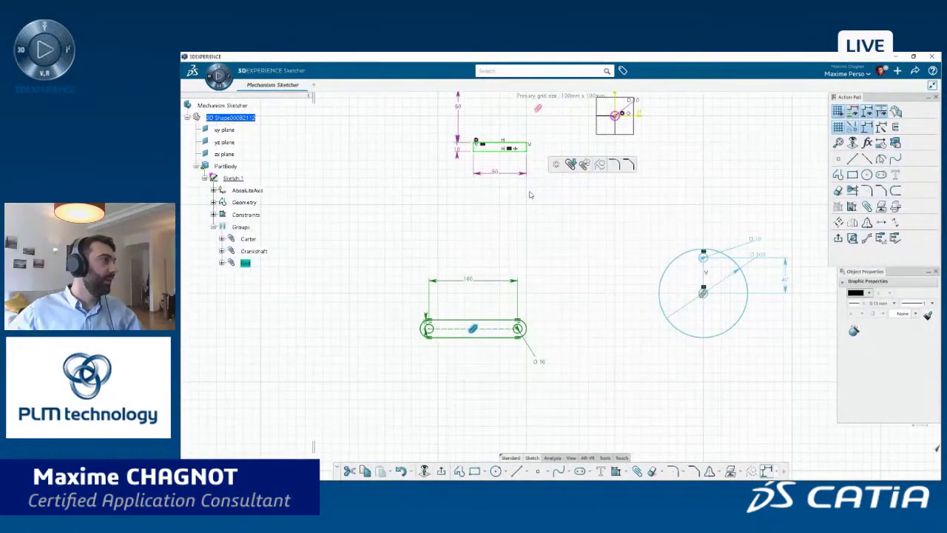
left_click(392, 211)
Sketch a rectangle about 80 mm wide and 90 mm high in the empty area above and left of the Carter blocks
mouse_move(392, 197)
middle_mouse_down()
mouse_move(426, 268)
mouse_move(411, 223)
middle_mouse_up()
mouse_move(484, 293)
middle_mouse_down()
mouse_move(478, 286)
mouse_move(497, 368)
middle_mouse_up()
mouse_move(479, 295)
middle_mouse_down()
mouse_move(525, 391)
mouse_move(509, 349)
middle_mouse_up()
mouse_move(512, 431)
middle_mouse_down()
mouse_move(505, 272)
mouse_move(492, 256)
middle_mouse_up()
middle_click_drag(412, 262, 481, 405)
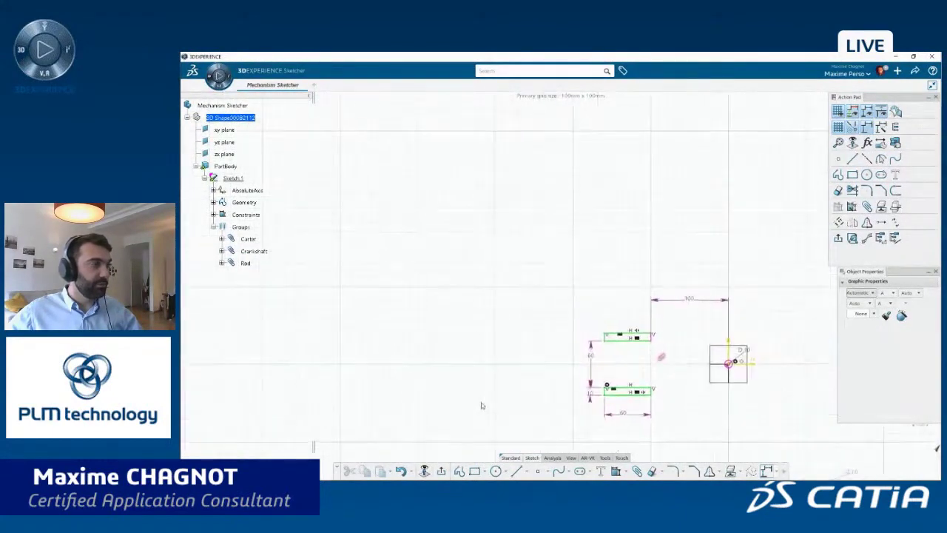
left_click(474, 471)
left_click(496, 170)
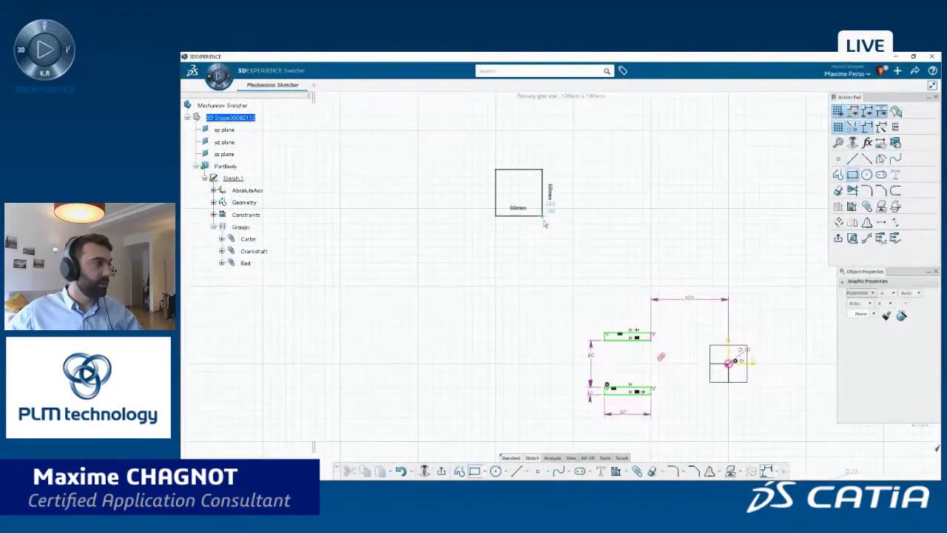
left_click(560, 249)
scroll(549, 311, "up", 4)
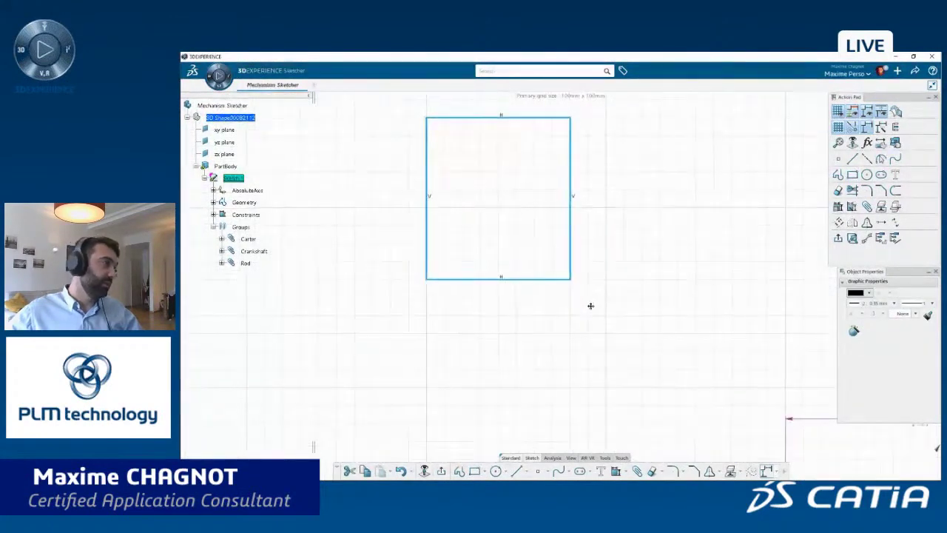
middle_click_drag(591, 306, 598, 351)
middle_click_drag(634, 286, 636, 311)
left_click(637, 311)
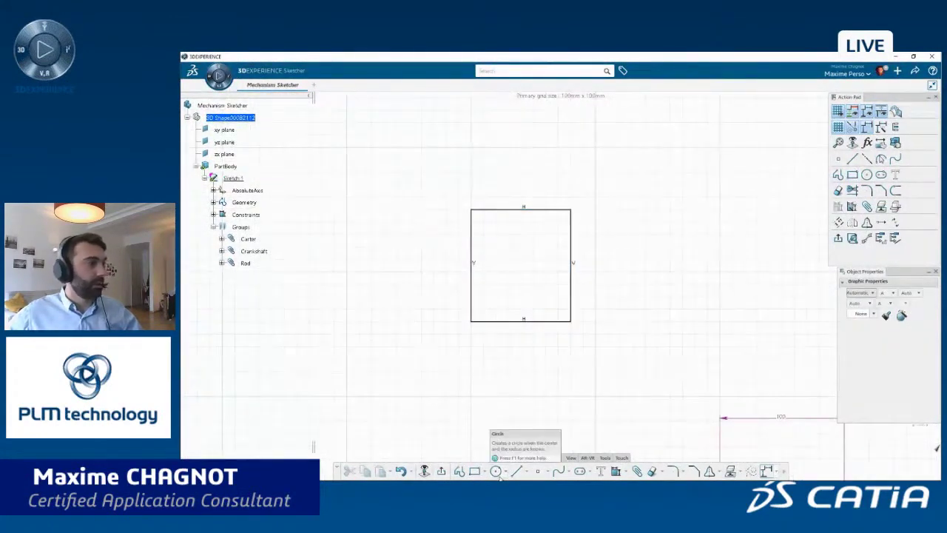
Sketch a circle about 20 mm in diameter inside the rectangle and a horizontal construction line leftward from its center, about 40 mm long
left_click(545, 260)
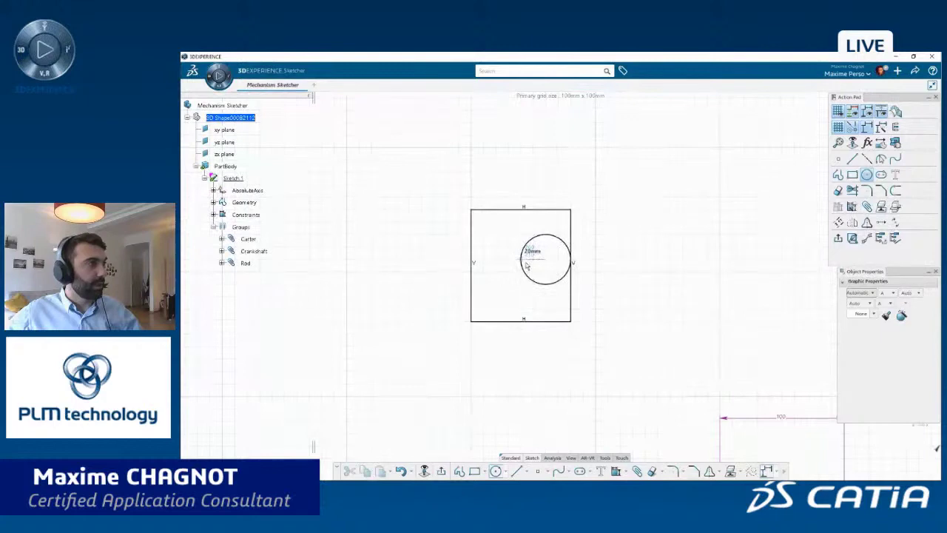
left_click(533, 260)
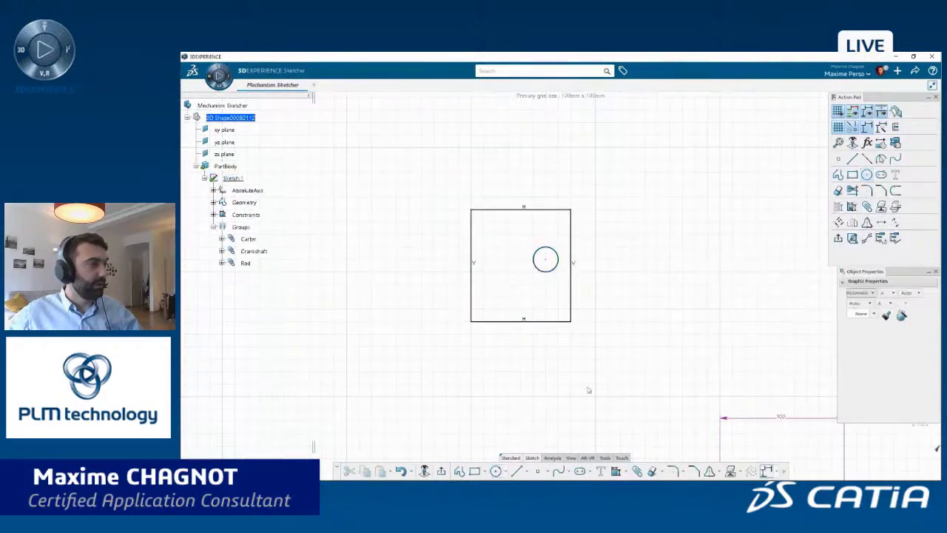
left_click(513, 472)
left_click(545, 259)
left_click(494, 259)
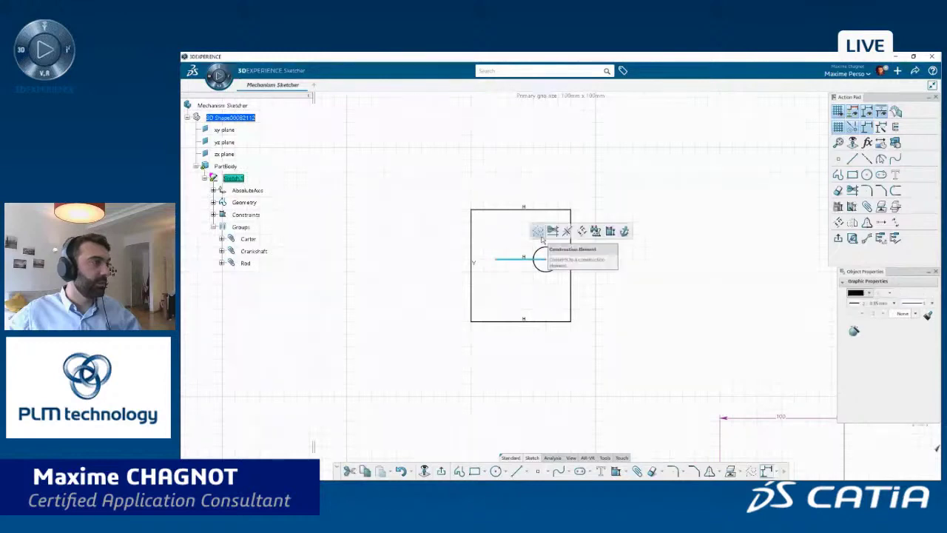
left_click(625, 262)
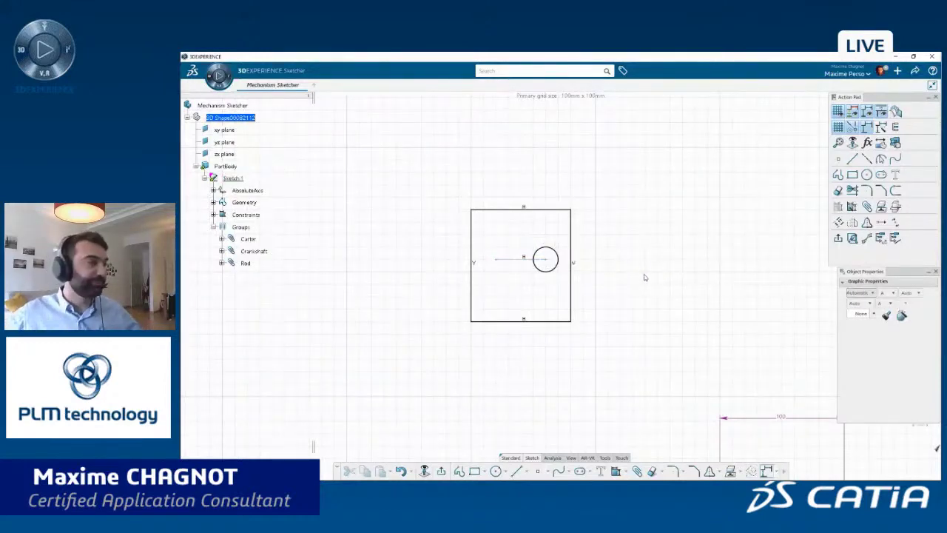
Dimension the new rectangle's width and height, and set the height to 60 mm
left_click(496, 211)
left_click(604, 182)
left_click(548, 159)
left_click(476, 233)
left_click(585, 203)
left_click(404, 259)
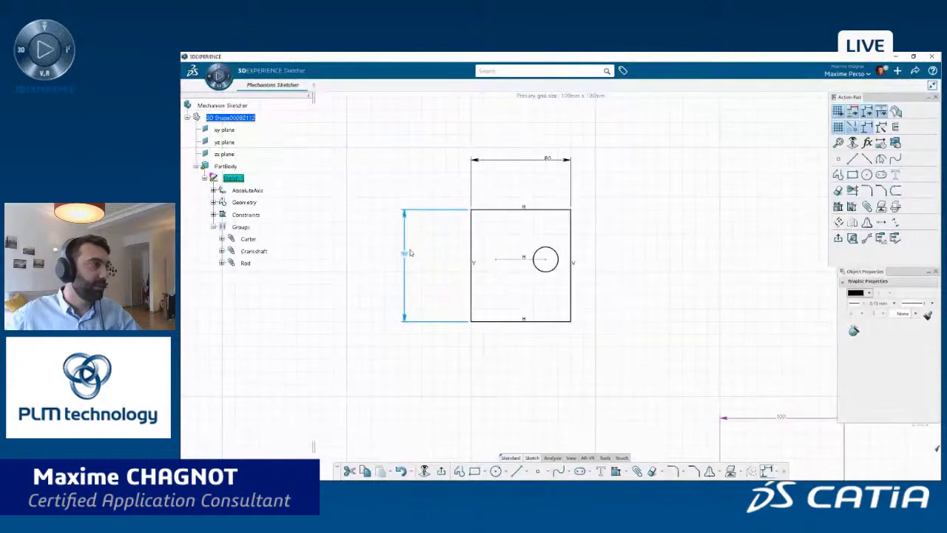
mouse_move(594, 308)
middle_mouse_down()
mouse_move(579, 239)
mouse_move(592, 377)
middle_mouse_up()
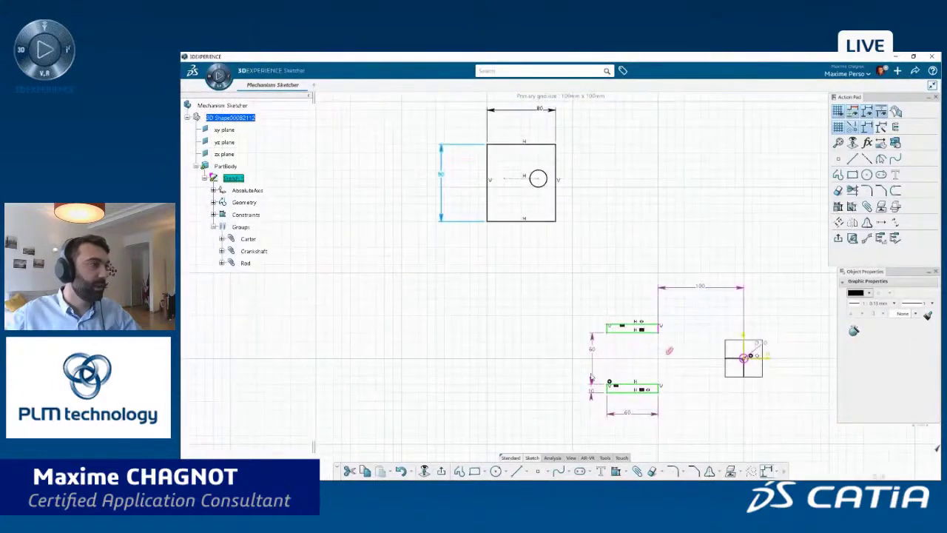
middle_click_drag(499, 259, 520, 310)
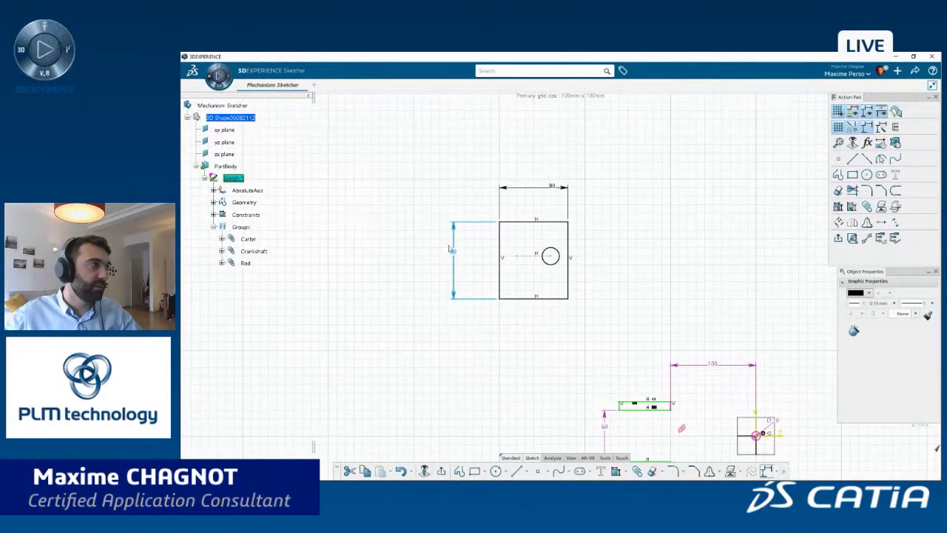
double_click(453, 248)
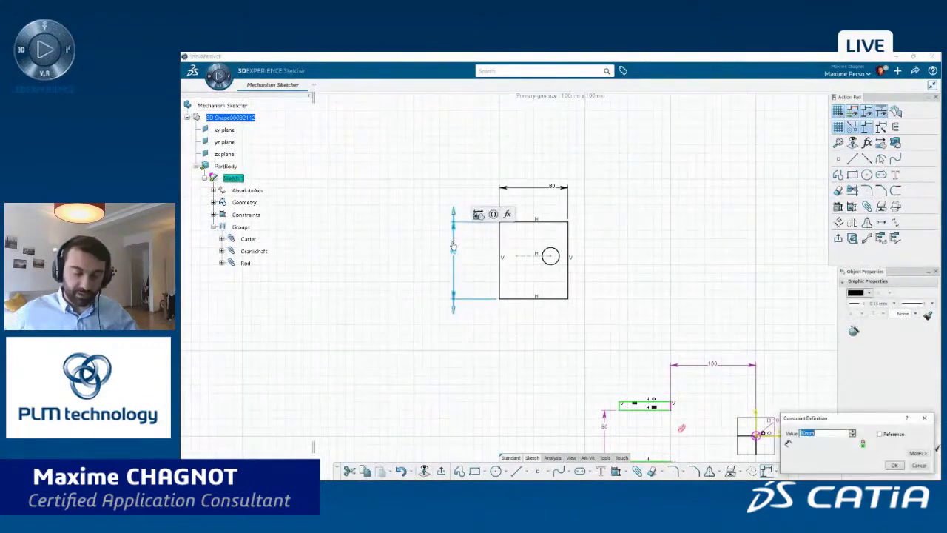
key("Return")
left_click(495, 327)
Dimension the circle inside the rectangle with a diameter of 10 mm
middle_click_drag(496, 328, 521, 252)
left_click(564, 251)
left_click(649, 220)
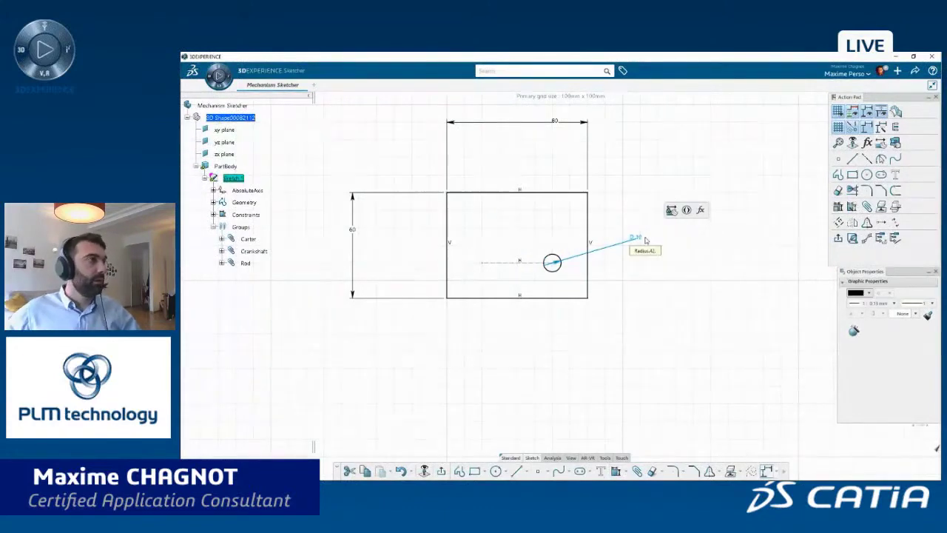
left_click(646, 239)
Set the rectangle's width to 40 mm and move the circle with its construction line back inside the rectangle
double_click(558, 124)
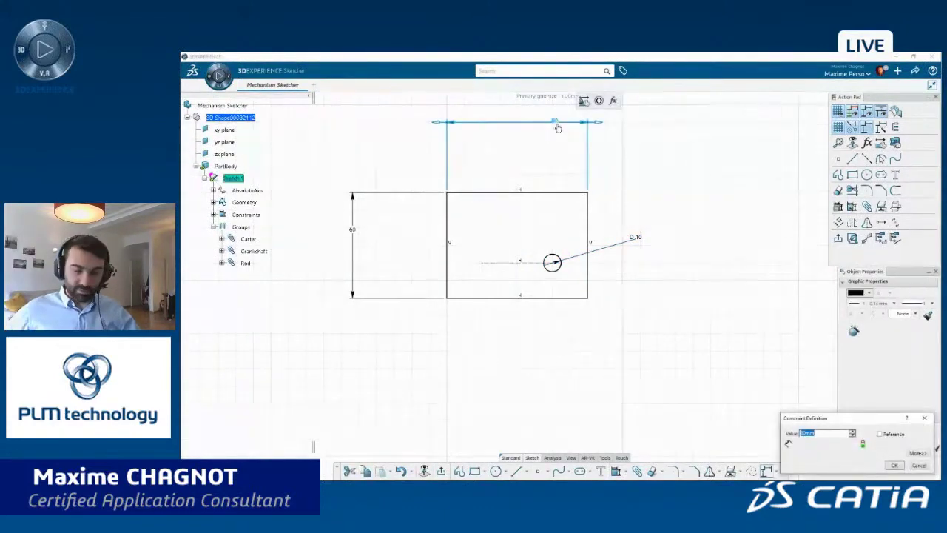
type("40")
key("Return")
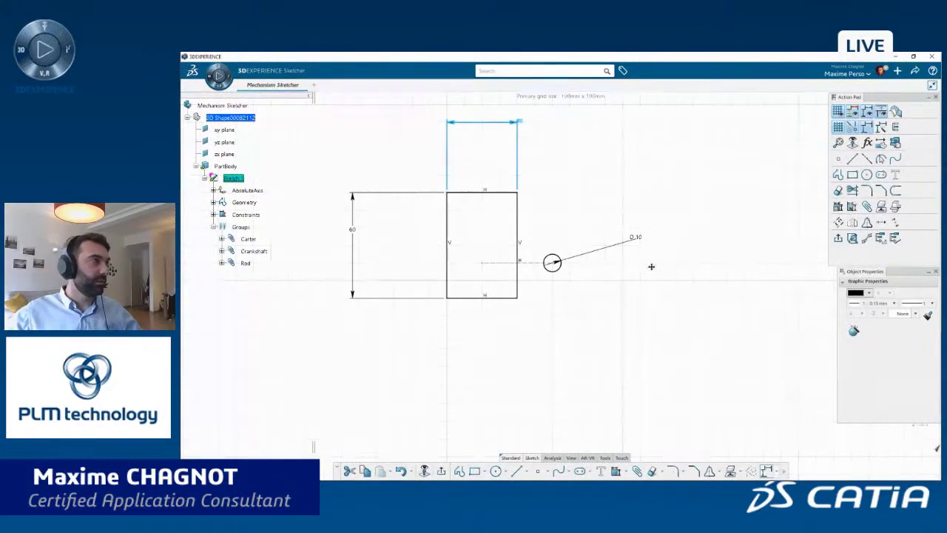
mouse_move(559, 315)
left_mouse_down()
mouse_move(524, 294)
mouse_move(474, 298)
left_mouse_up()
left_click(620, 359)
middle_click_drag(548, 309, 576, 310)
scroll(488, 299, "up", 2)
Dimension the distance between the circle's center and the rectangle's right edge at 10 mm
left_click(554, 299)
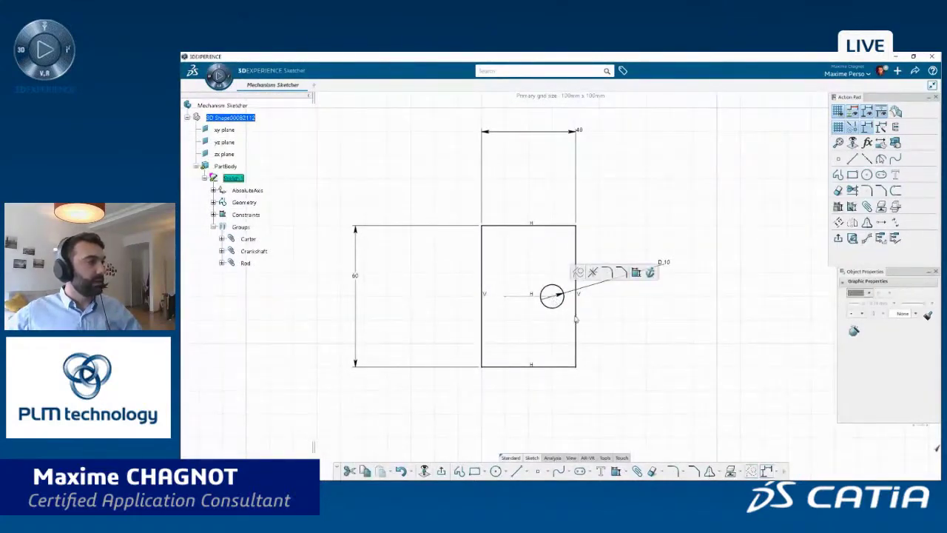
left_click(576, 319, "ctrl")
left_click(642, 293)
left_click(640, 315)
key("Return")
left_click(622, 345)
scroll(674, 360, "down", 3)
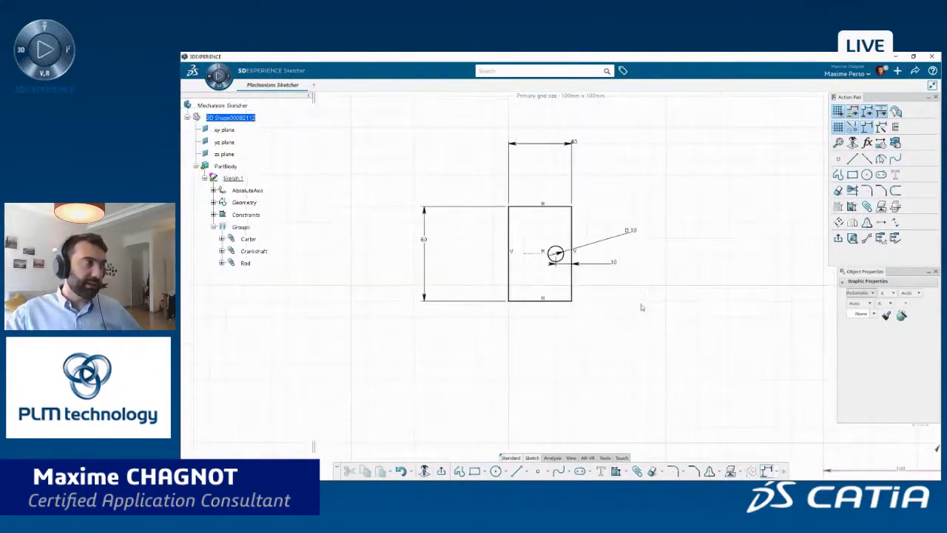
Apply a Symmetry constraint to the rectangle's top and bottom edges about the horizontal construction line
scroll(548, 281, "up", 2)
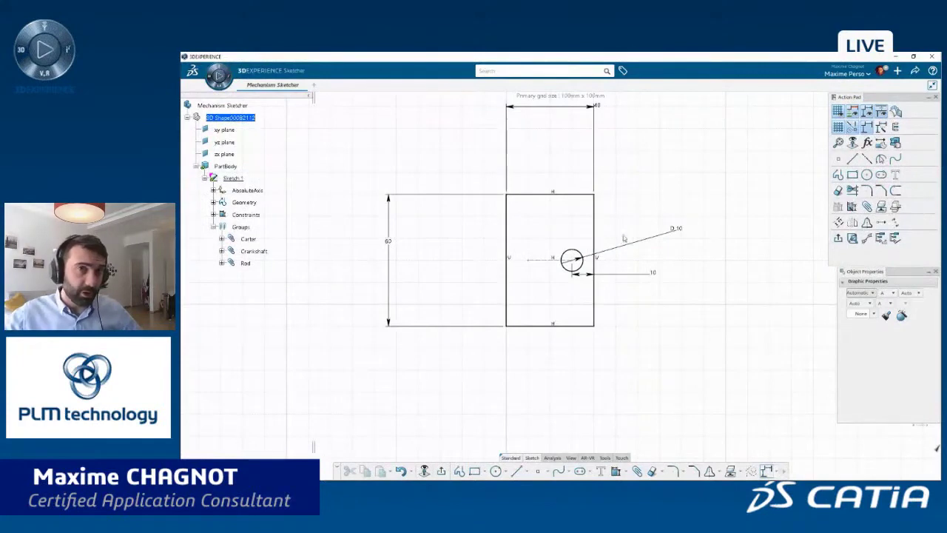
left_click(540, 195)
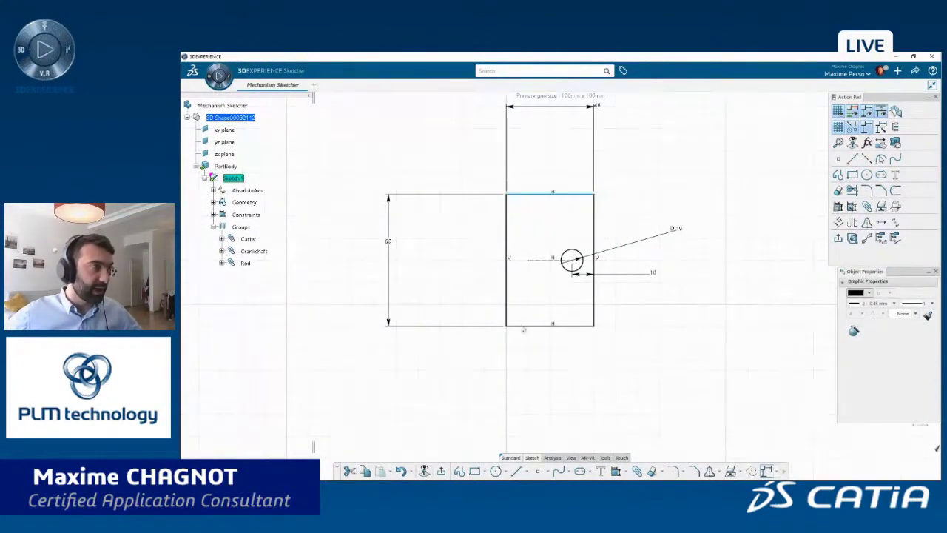
left_click(530, 326, "ctrl")
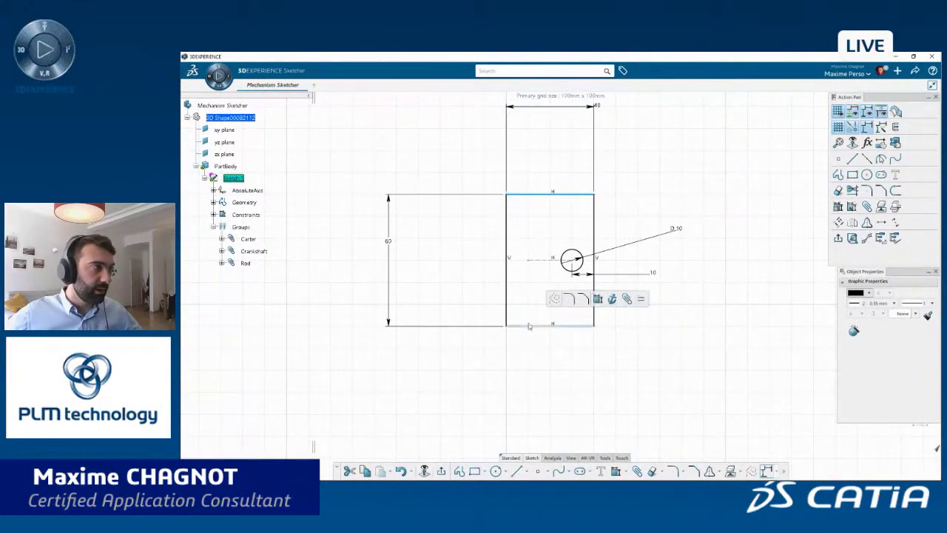
left_click(544, 261, "ctrl")
left_click(625, 472)
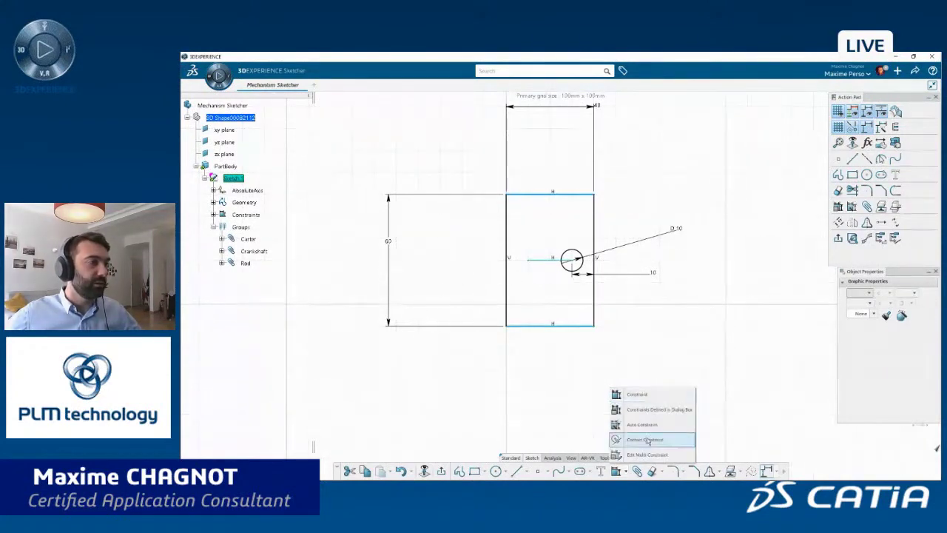
left_click(655, 412)
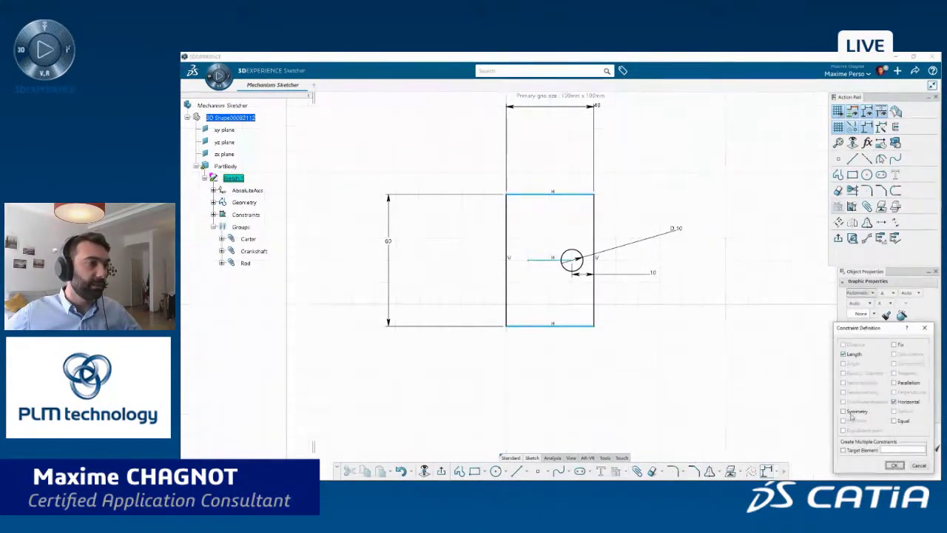
left_click(896, 467)
Move the rectangle's height and width dimensions closer to its outline
mouse_move(642, 378)
middle_mouse_down()
mouse_move(598, 321)
mouse_move(628, 385)
middle_mouse_up()
left_click(479, 290)
left_click_drag(481, 290, 527, 290)
scroll(568, 265, "down", 3)
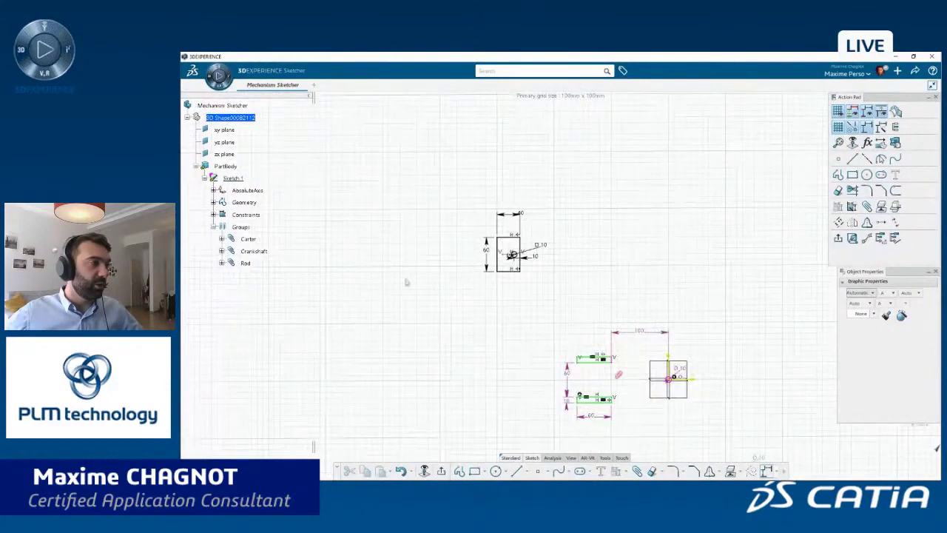
scroll(510, 355, "down", 3)
scroll(530, 332, "up", 5)
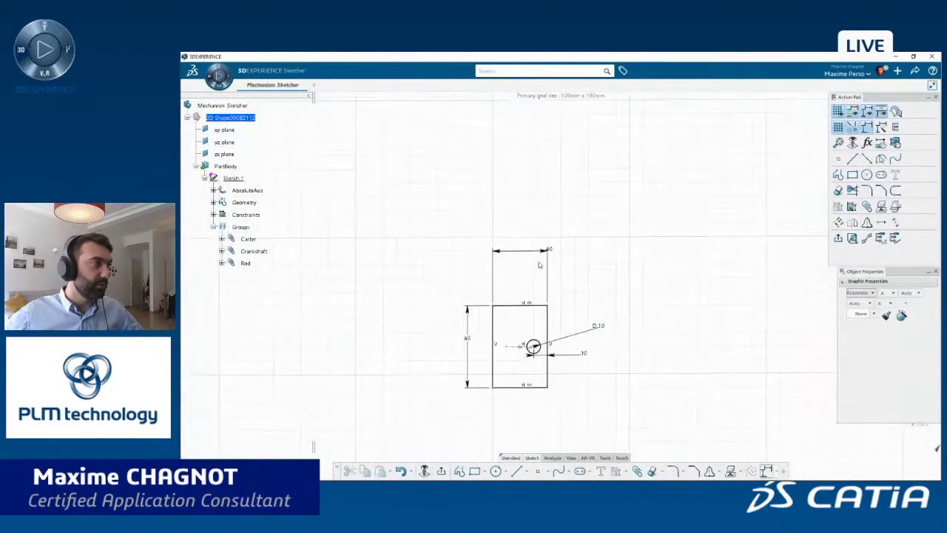
left_click(522, 252)
left_click_drag(521, 254, 521, 275)
Set the color of the whole rectangle profile, including its circle, construction line and dimensions, to orange
mouse_move(416, 265)
left_mouse_down()
mouse_move(585, 412)
mouse_move(649, 414)
left_mouse_up()
left_click(860, 293)
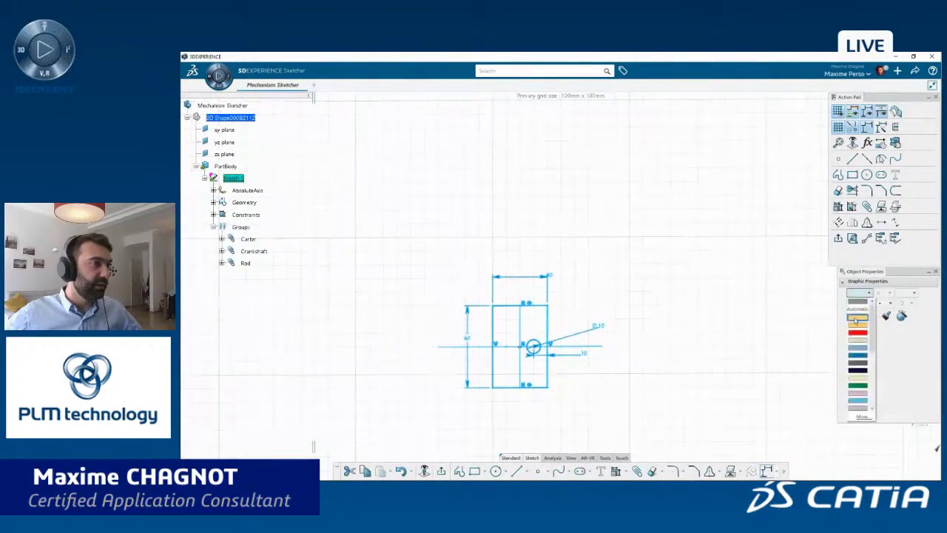
left_click(856, 319)
Combine the orange rectangle's geometry and constraints into a rigid group
middle_click_drag(655, 374, 673, 283)
left_click_drag(603, 297, 630, 331)
left_click(709, 308)
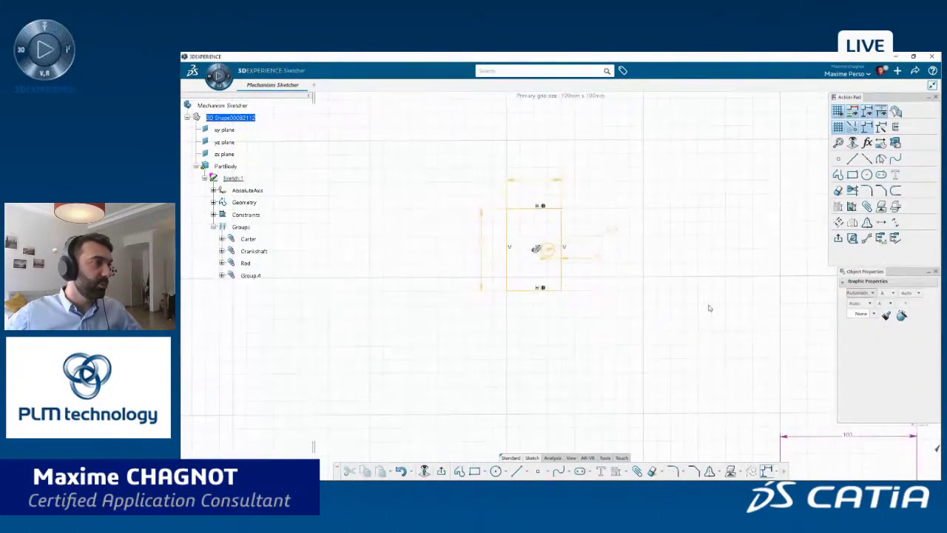
Rename the newly created rectangle group as Piston
left_click(251, 276)
right_click(251, 276)
left_click(281, 319)
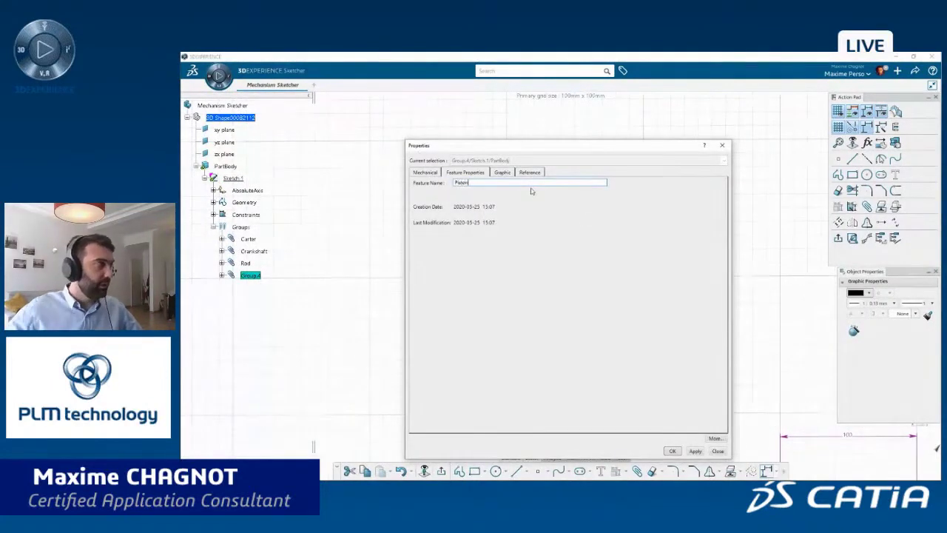
key("Return")
left_click(652, 291)
Move the Piston group down to just left of the two Carter blocks
mouse_move(631, 345)
middle_mouse_down()
mouse_move(601, 292)
mouse_move(605, 250)
mouse_move(546, 165)
mouse_move(527, 119)
middle_mouse_up()
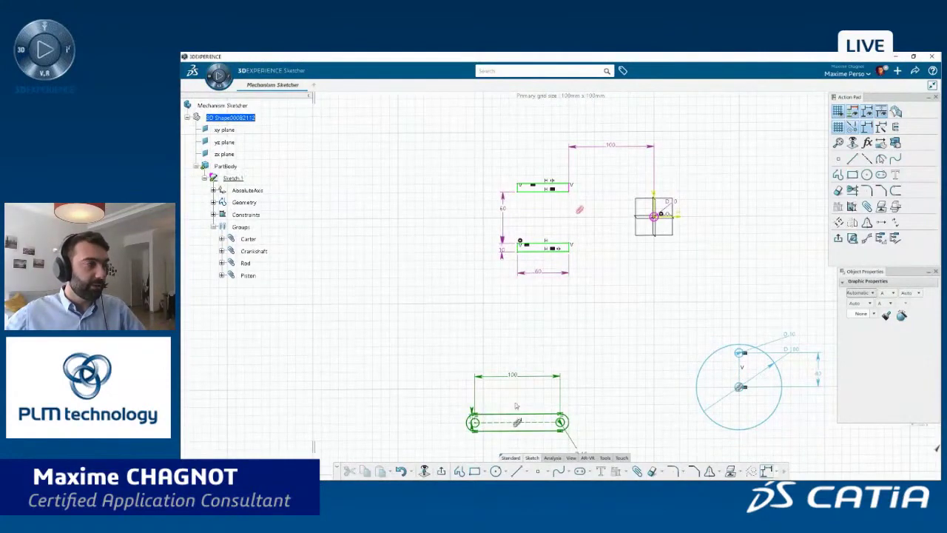
middle_click_drag(524, 290, 558, 438)
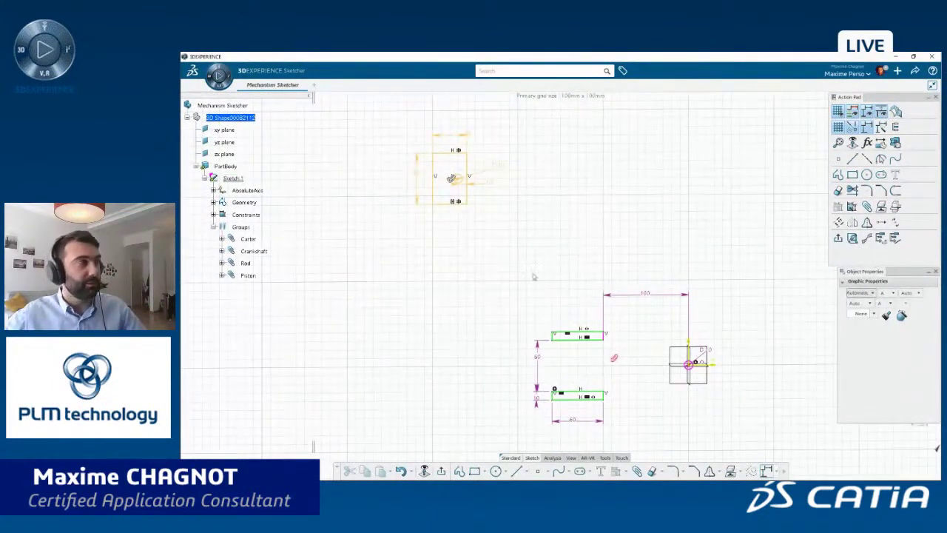
mouse_move(449, 206)
left_mouse_down()
mouse_move(450, 259)
mouse_move(478, 334)
mouse_move(421, 380)
mouse_move(469, 387)
mouse_move(494, 378)
left_mouse_up()
middle_click_drag(493, 378, 484, 333)
left_click(473, 329)
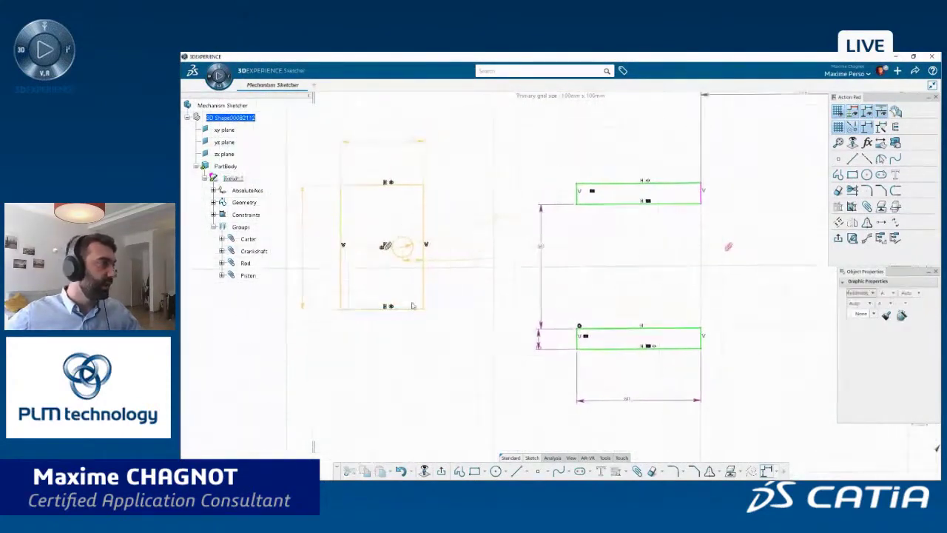
Apply a Coincidence constraint between the piston's bottom edge and the top edge of the lower Carter block
left_click(371, 309)
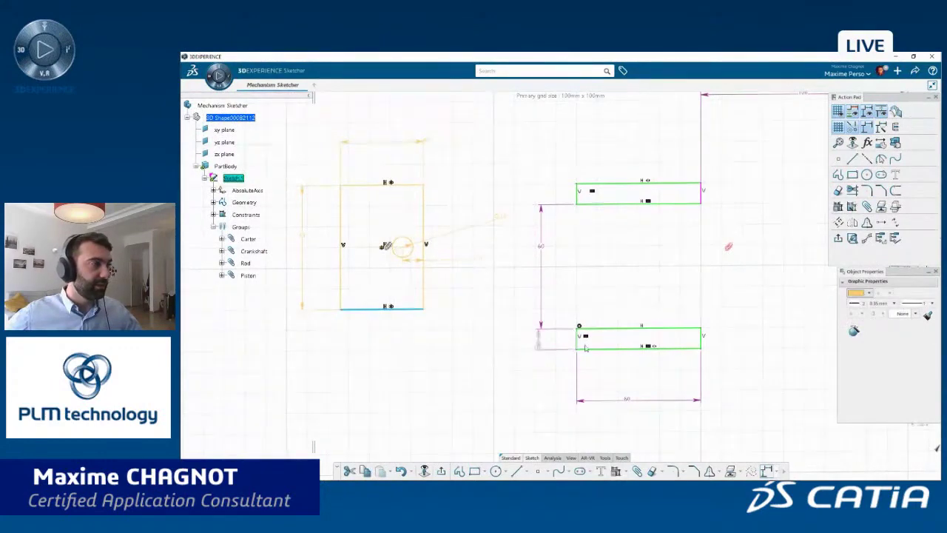
left_click(606, 330, "ctrl")
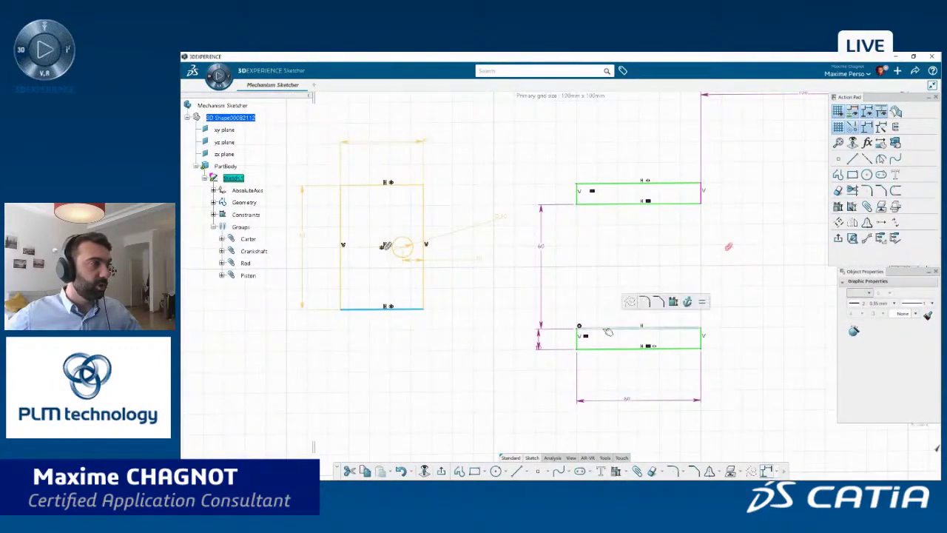
left_click(673, 302)
right_click(390, 365)
left_click(429, 322)
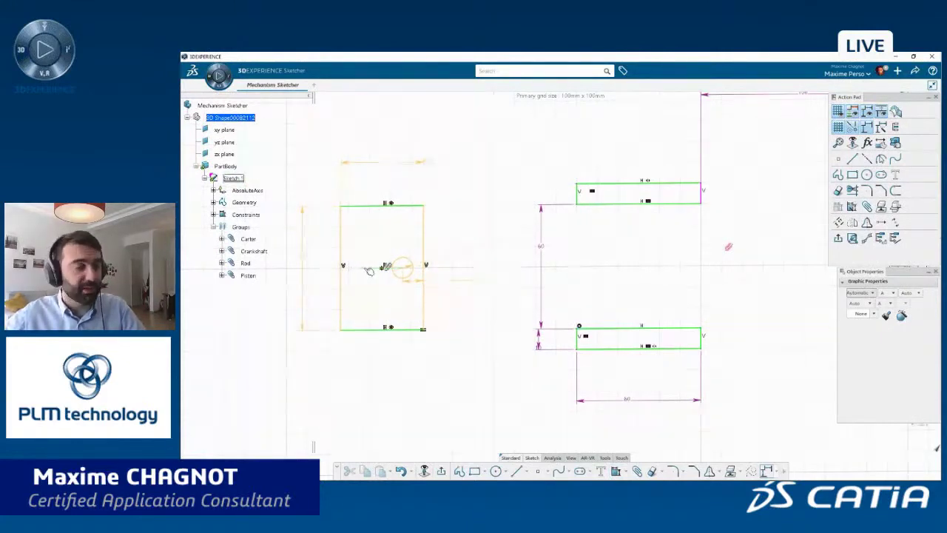
Move the Piston group closer to the Carter blocks and the Crankshaft group up beside the Carter's circle at the origin
left_click_drag(373, 271, 437, 277)
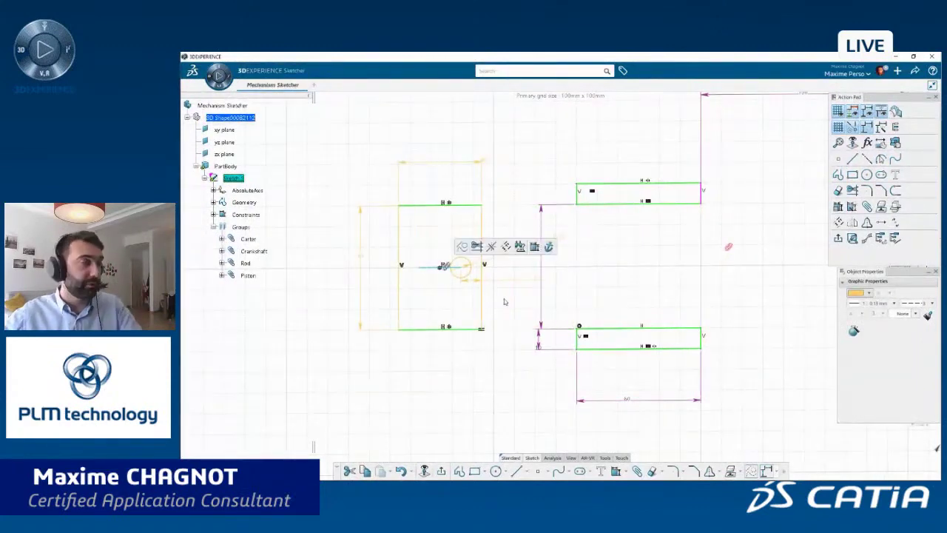
mouse_move(615, 281)
middle_mouse_down()
mouse_move(540, 297)
mouse_move(546, 315)
mouse_move(522, 327)
middle_mouse_up()
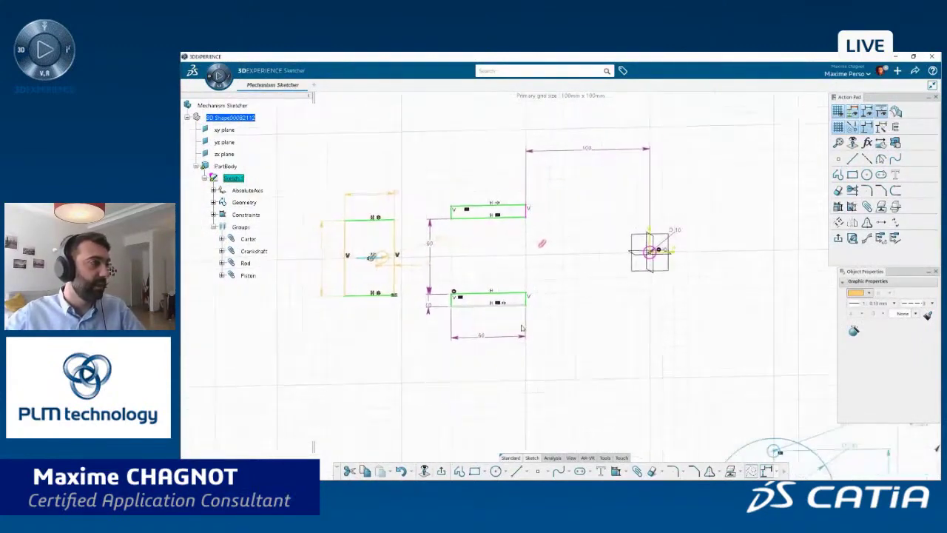
left_click(547, 423)
mouse_move(640, 371)
middle_mouse_down()
mouse_move(646, 375)
mouse_move(570, 291)
middle_mouse_up()
left_click_drag(628, 362, 644, 156)
middle_click_drag(589, 209, 592, 299)
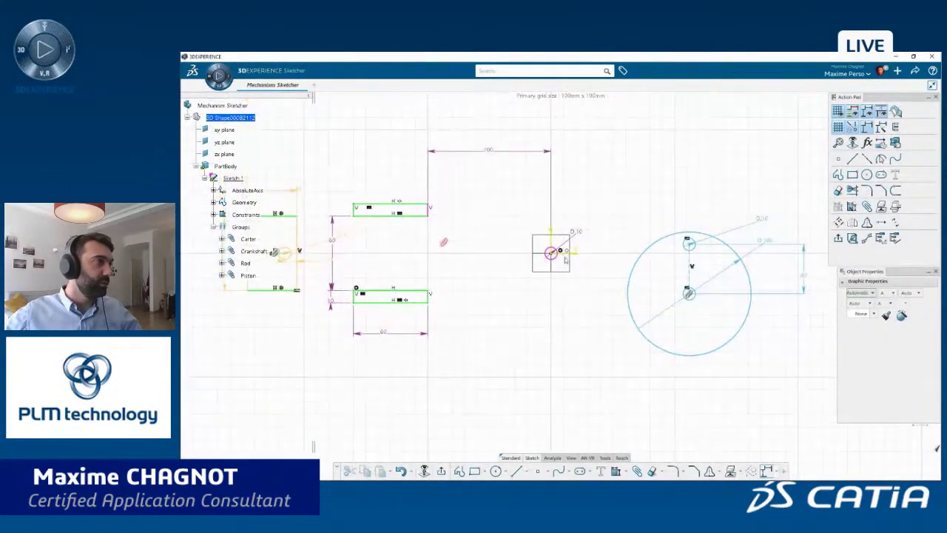
Apply a Concentricity constraint between the Carter's circle at the origin and the Crankshaft's centre
left_click(552, 255)
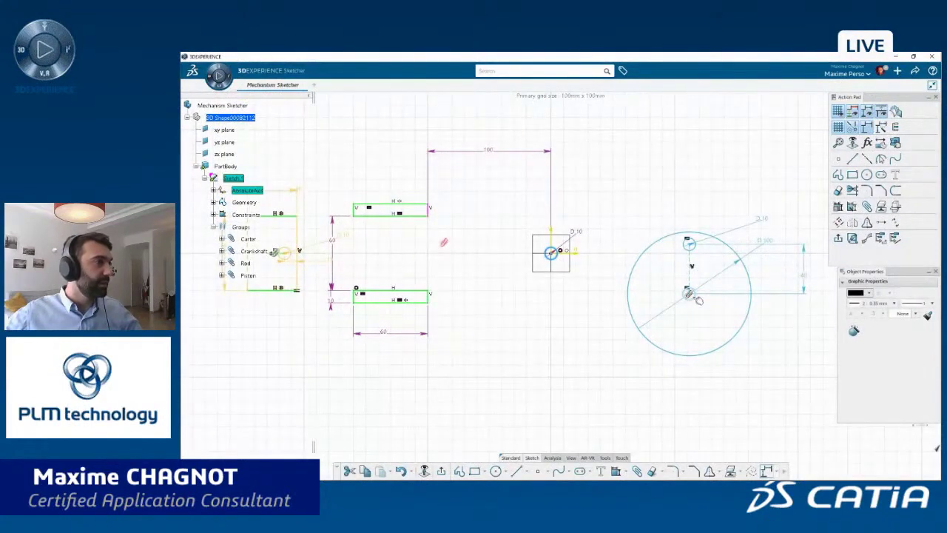
left_click(690, 295, "ctrl")
left_click(765, 272)
right_click(675, 191)
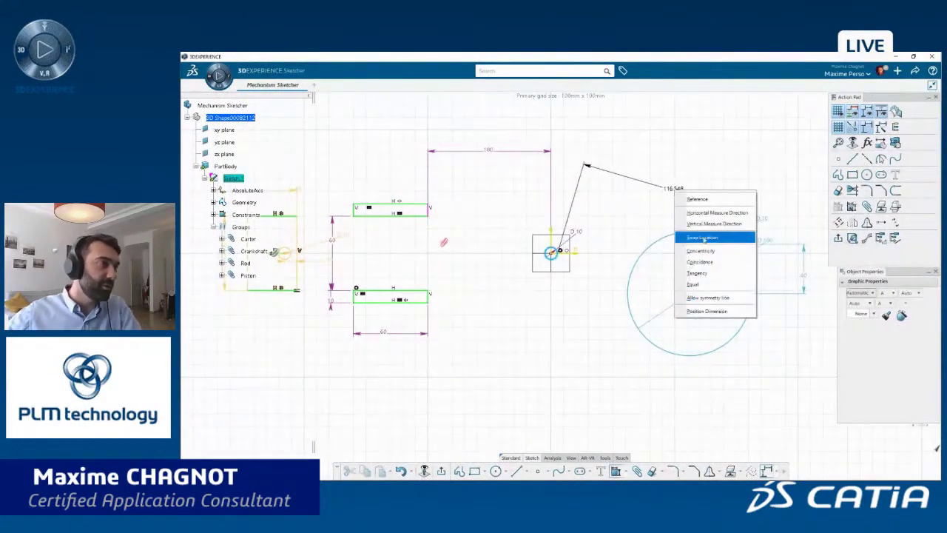
left_click(702, 251)
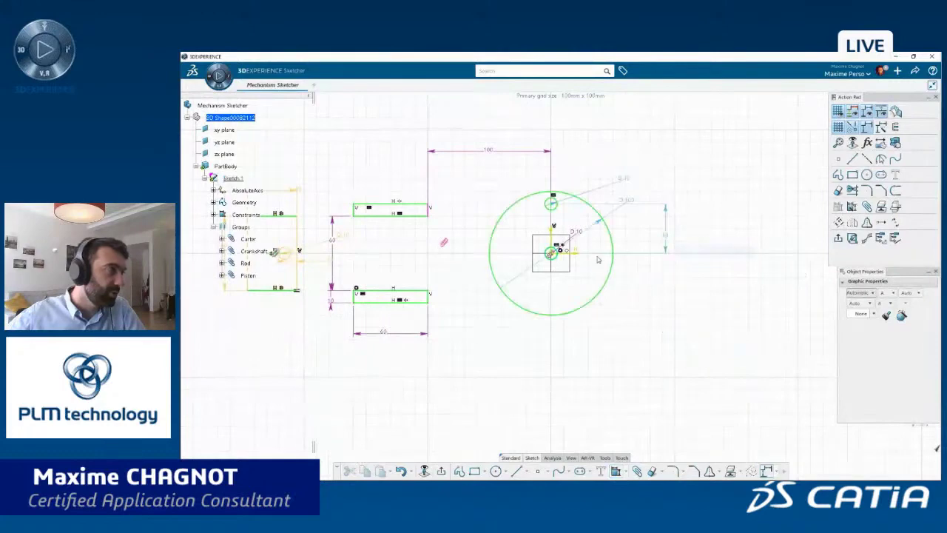
mouse_move(678, 369)
middle_mouse_down()
mouse_move(661, 338)
mouse_move(660, 373)
middle_mouse_up()
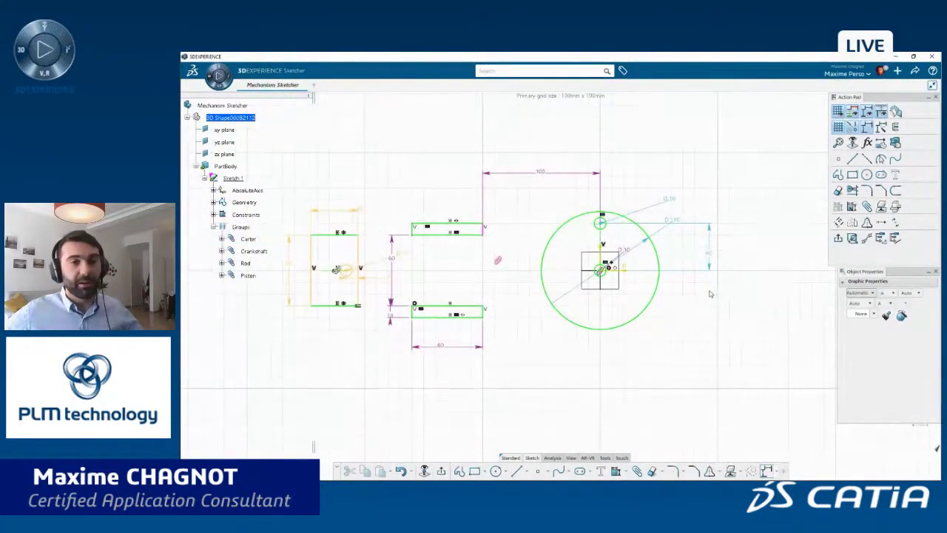
Move the Rod group up to just below the Crankshaft
middle_click_drag(642, 367, 657, 289)
middle_click_drag(482, 415, 491, 353)
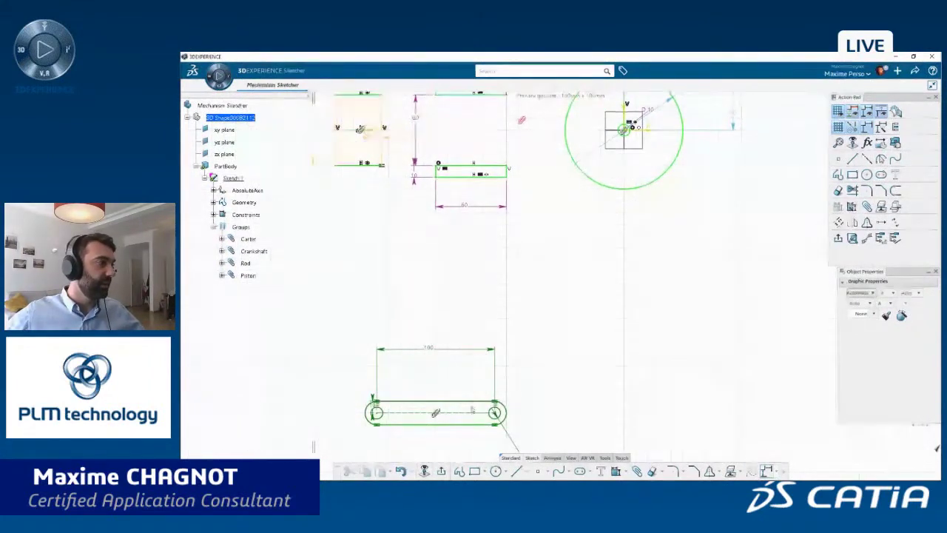
mouse_move(485, 406)
left_mouse_down()
mouse_move(559, 241)
mouse_move(683, 210)
left_mouse_up()
middle_click_drag(672, 369, 639, 492)
Apply a Concentricity constraint between the Rod's right-hand hole and the Crankshaft's upper off-centre hole
left_click(645, 355)
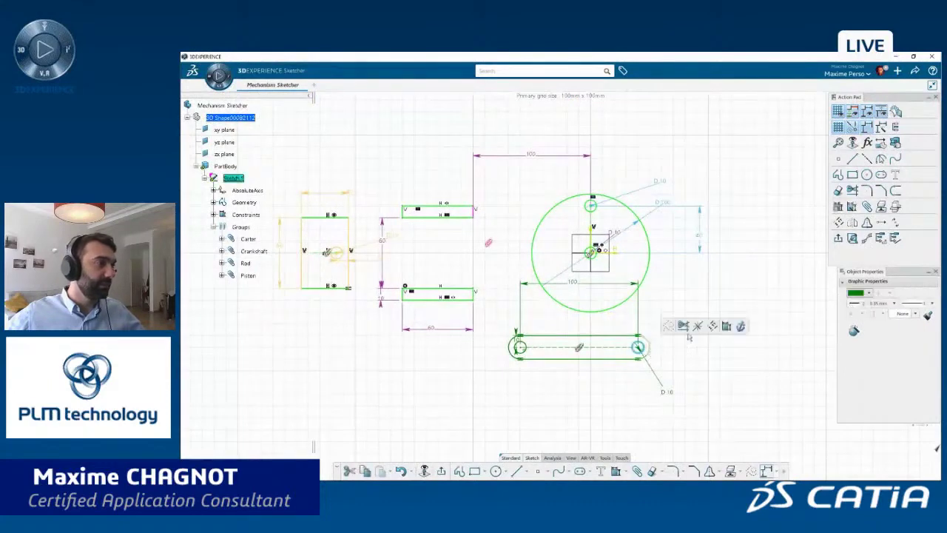
left_click(597, 208, "ctrl")
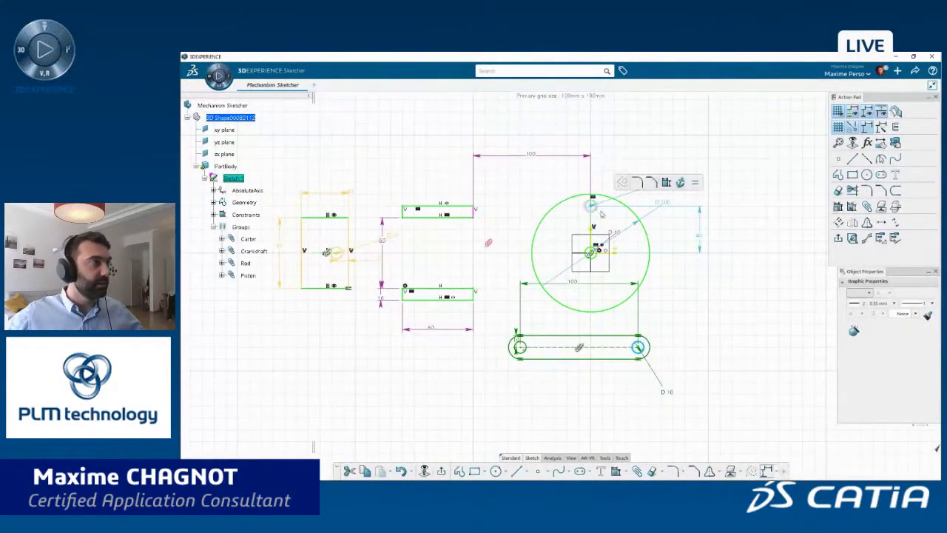
left_click(667, 183)
right_click(743, 269)
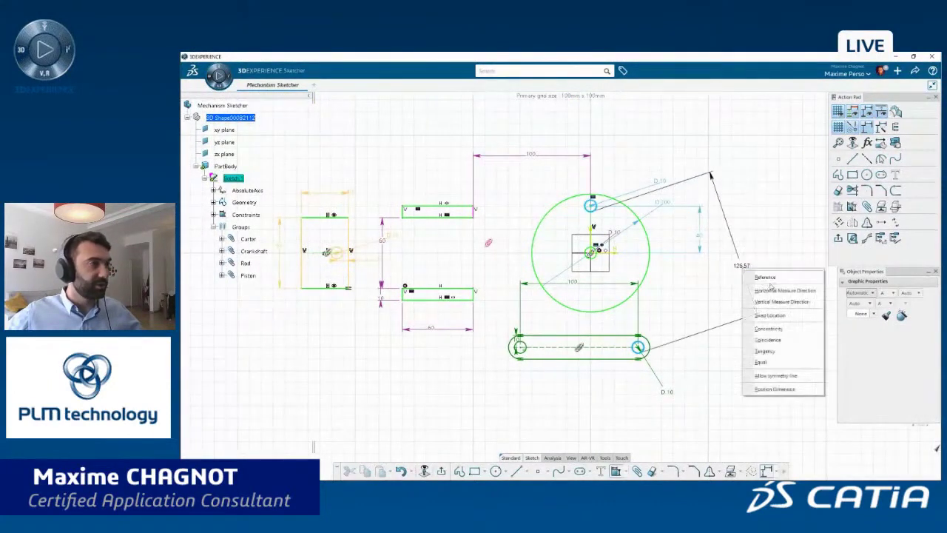
left_click(770, 328)
Delete the horizontal constraint on the Rod's centre line
scroll(630, 295, "up", 8)
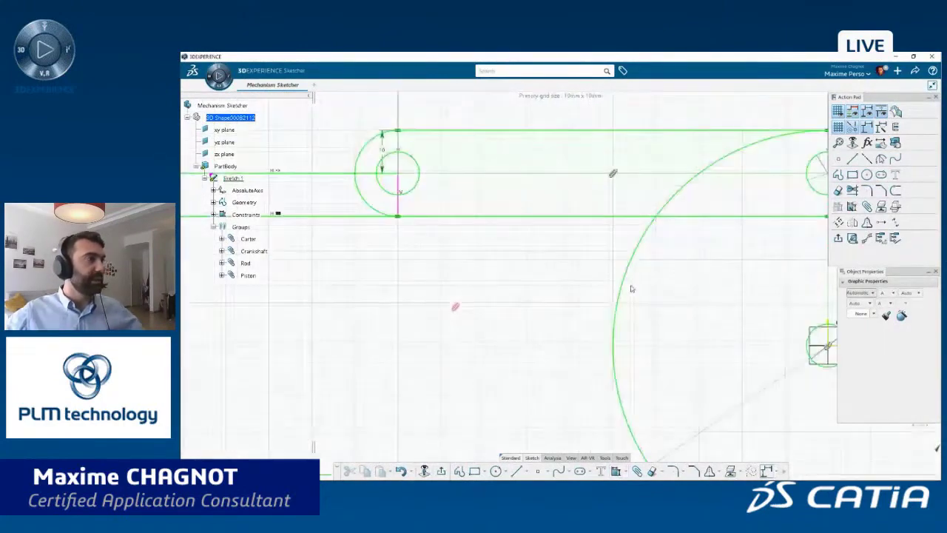
scroll(635, 295, "down", 8)
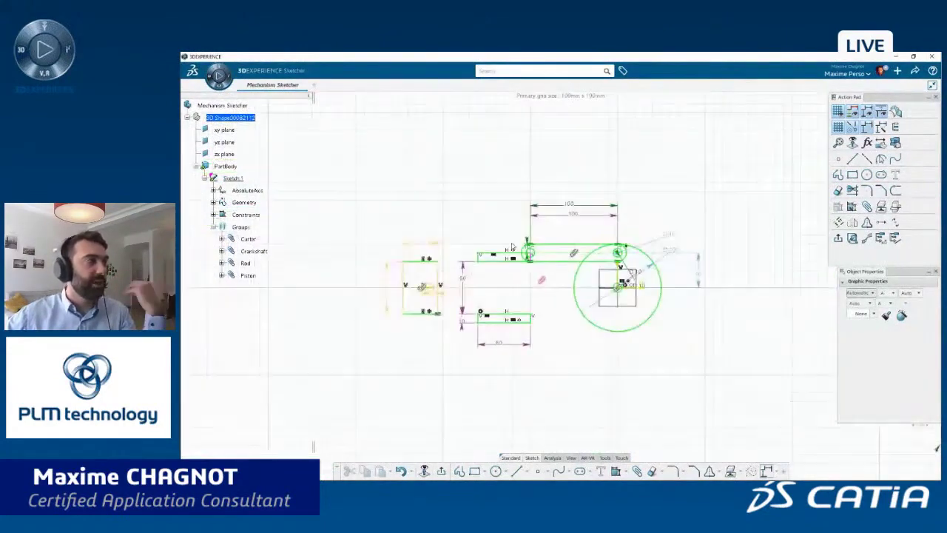
scroll(569, 263, "up", 5)
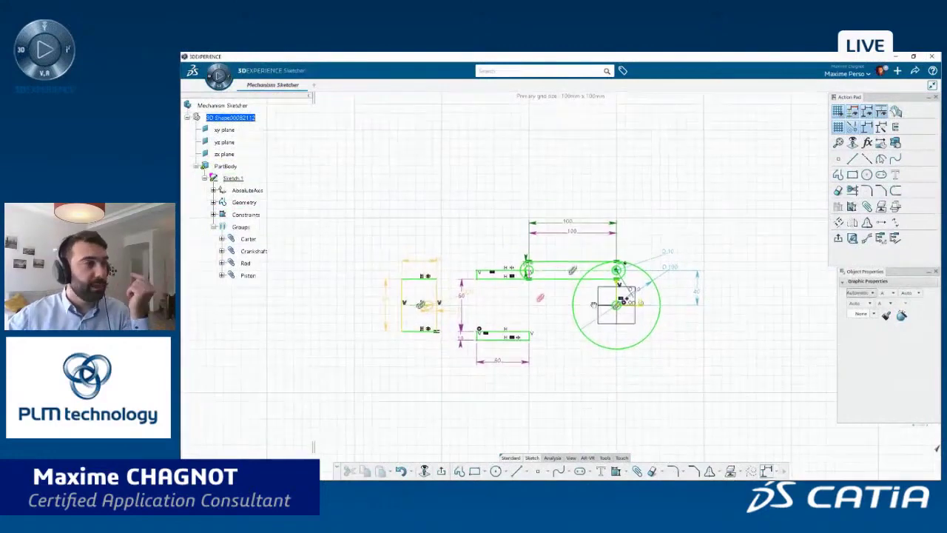
scroll(503, 267, "up", 8)
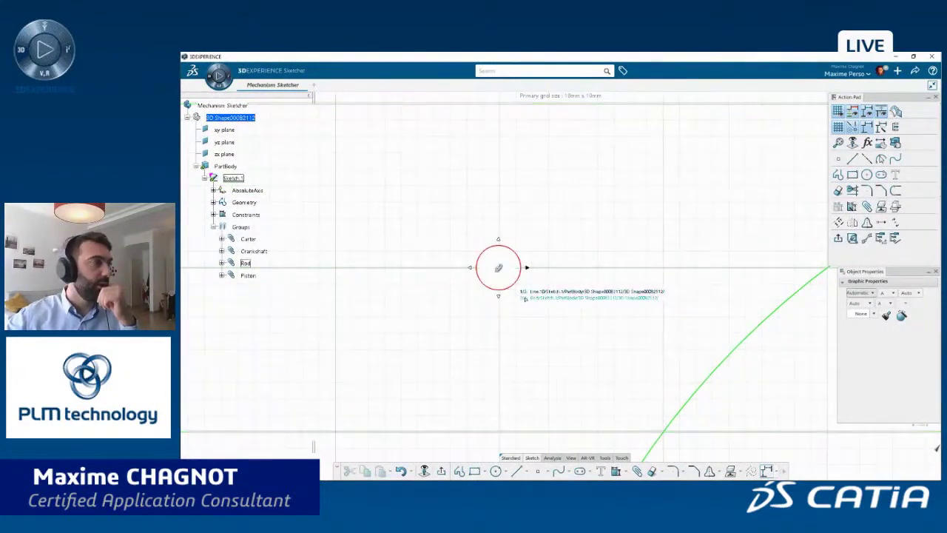
left_click(524, 298)
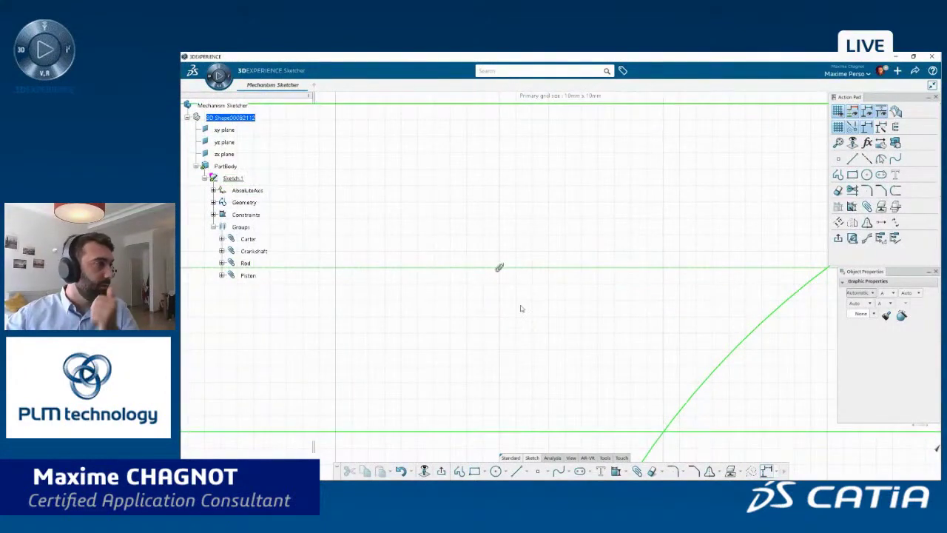
left_click(503, 267, "alt")
middle_click_drag(542, 341, 526, 317)
left_click(528, 268, "alt")
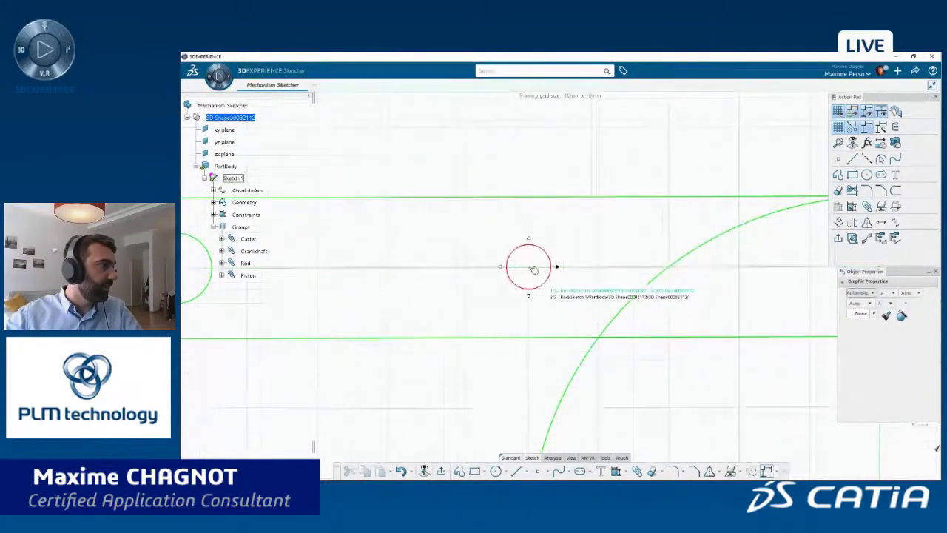
left_click(554, 300)
middle_click_drag(538, 301, 479, 330)
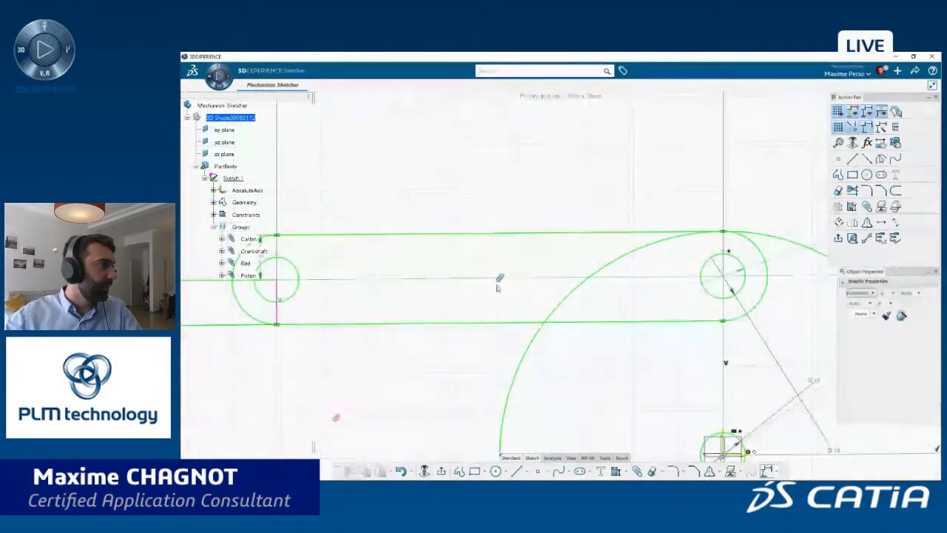
left_click(501, 278, "alt")
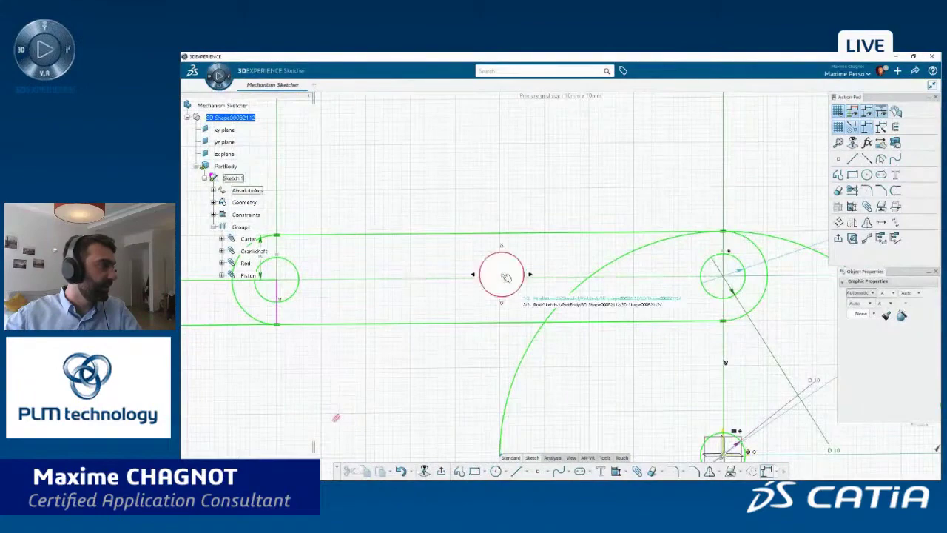
left_click(543, 304)
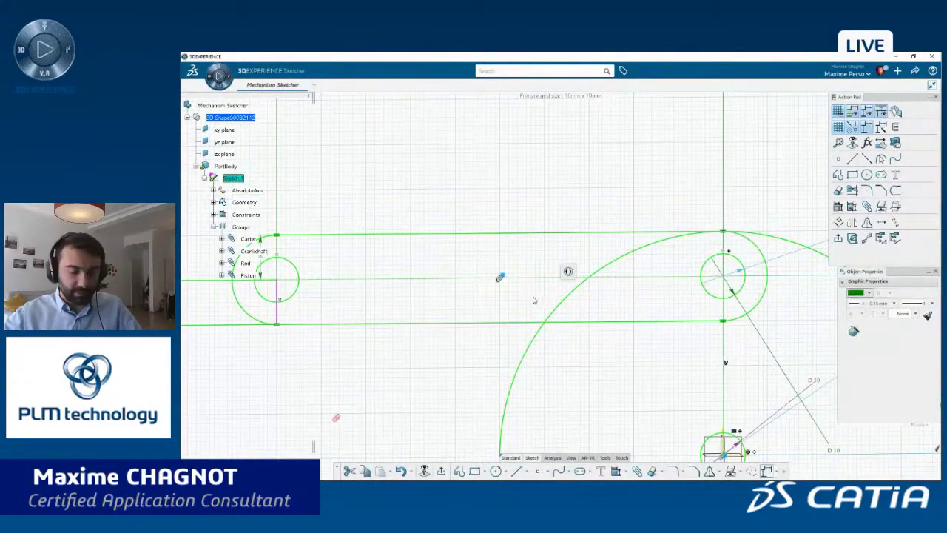
left_click(499, 309)
Apply a Concentricity constraint between the Piston's circle and the Rod's free left-hand hole
scroll(497, 288, "down", 3)
mouse_move(496, 280)
middle_mouse_down()
mouse_move(511, 268)
mouse_move(534, 291)
mouse_move(520, 279)
middle_mouse_up()
left_click(325, 292)
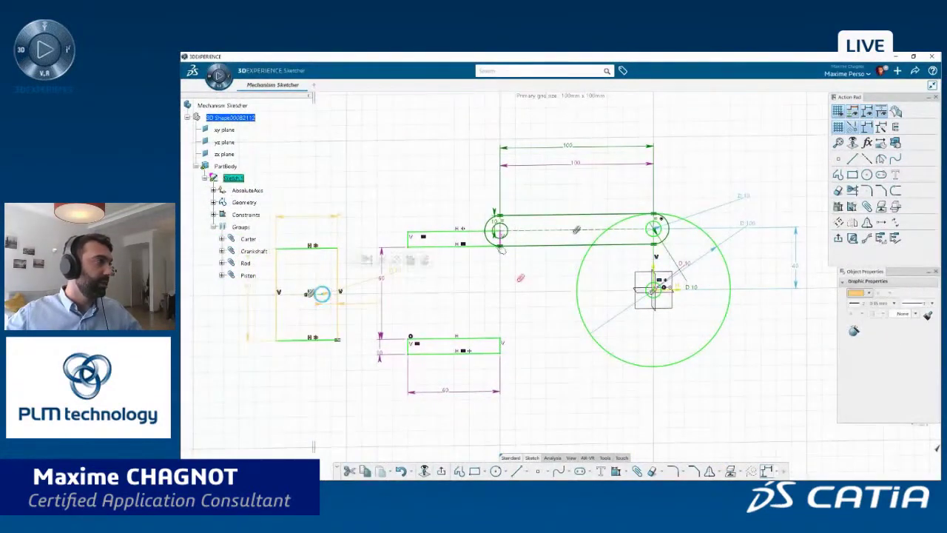
left_click(507, 226, "ctrl")
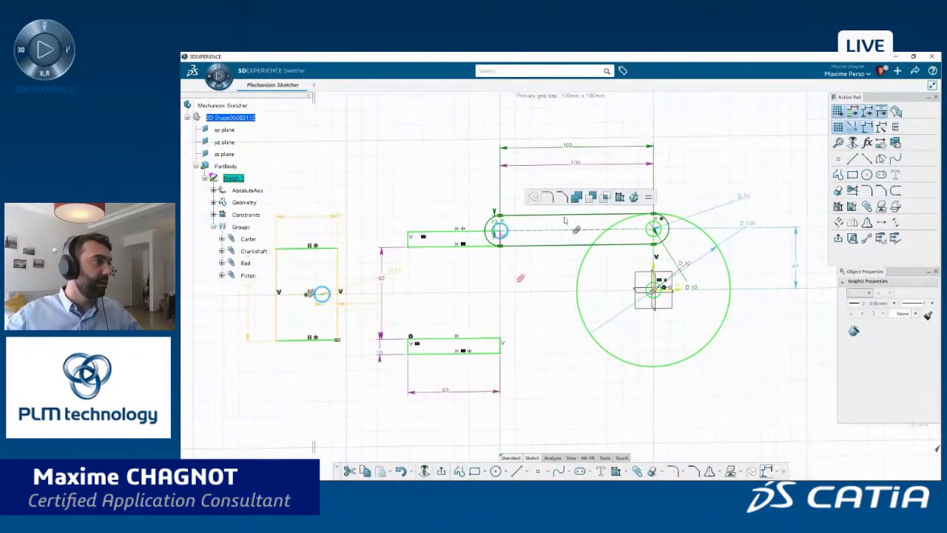
left_click(619, 197)
right_click(440, 194)
left_click(464, 252)
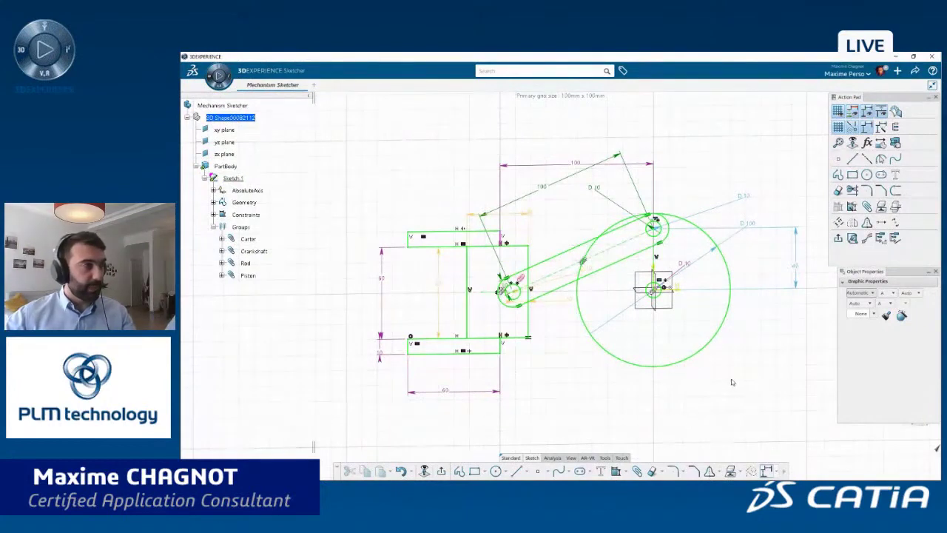
Delete the vertical constraint on the Crankshaft's centre line
middle_click_drag(754, 356, 737, 355)
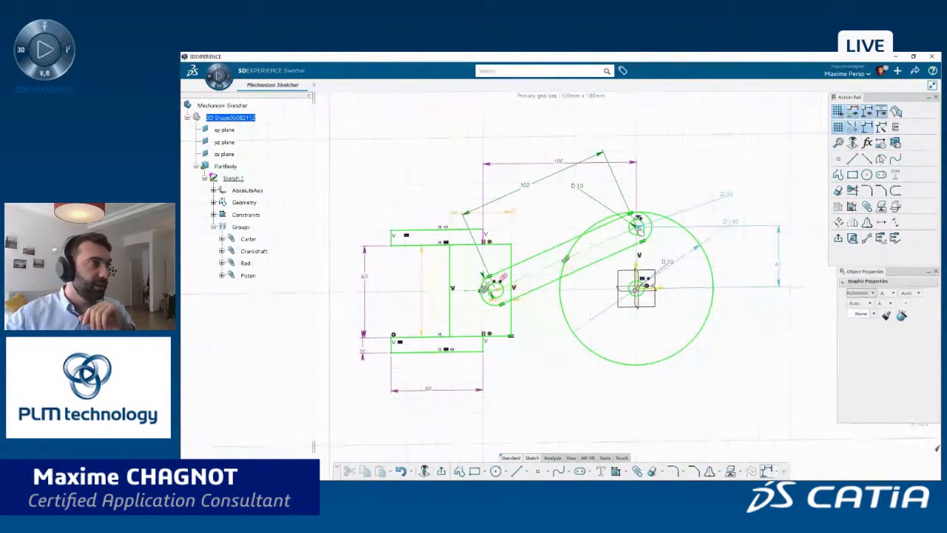
scroll(679, 295, "up", 4)
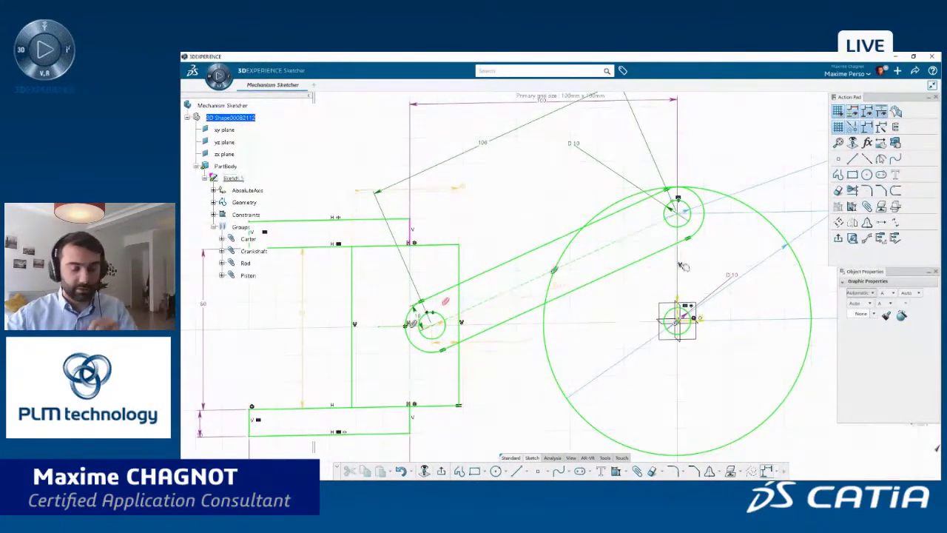
left_click(681, 267)
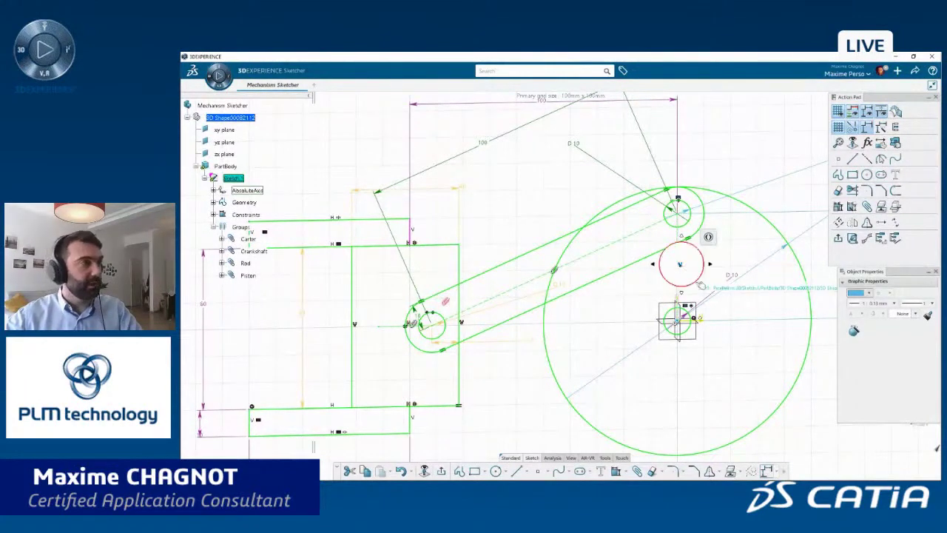
left_click(710, 263)
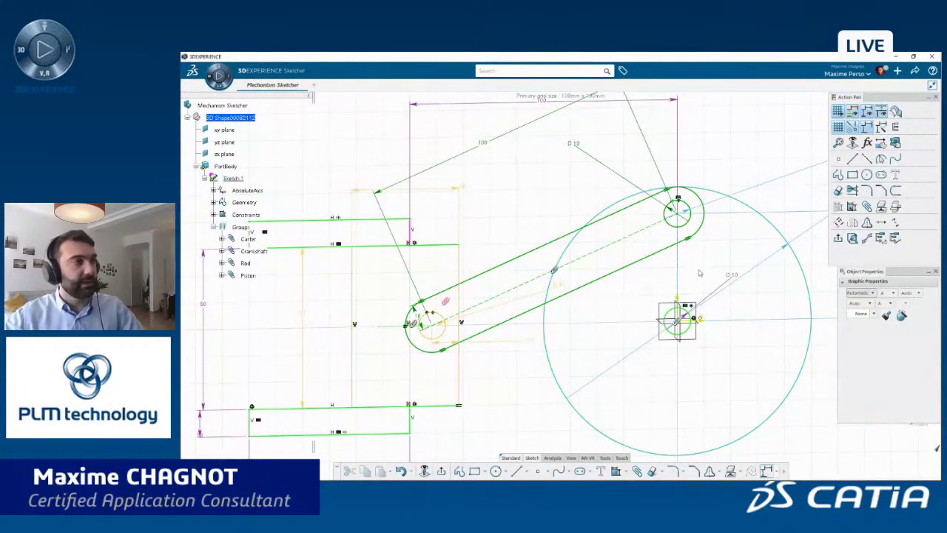
left_click(670, 326)
left_click(671, 325)
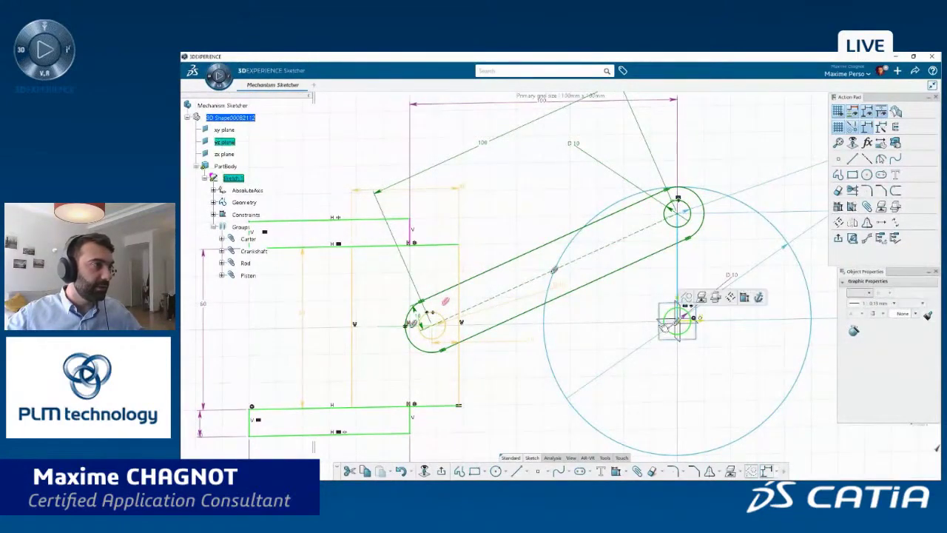
left_click(710, 296)
Add a 70° angle constraint between the xy plane and the Crankshaft's centre line
mouse_move(670, 325)
middle_mouse_down()
mouse_move(680, 323)
mouse_move(672, 278)
mouse_move(673, 287)
middle_mouse_up()
left_click(665, 294)
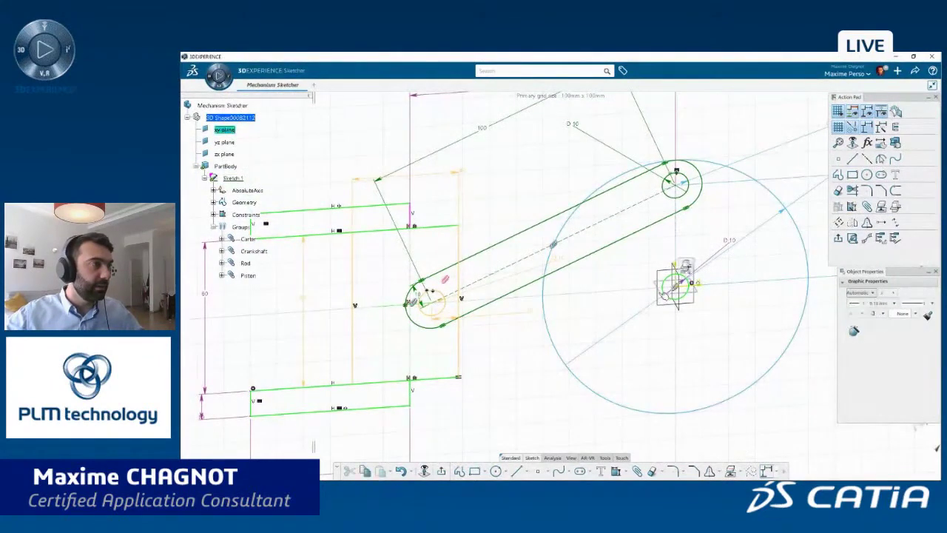
left_click(677, 245, "ctrl")
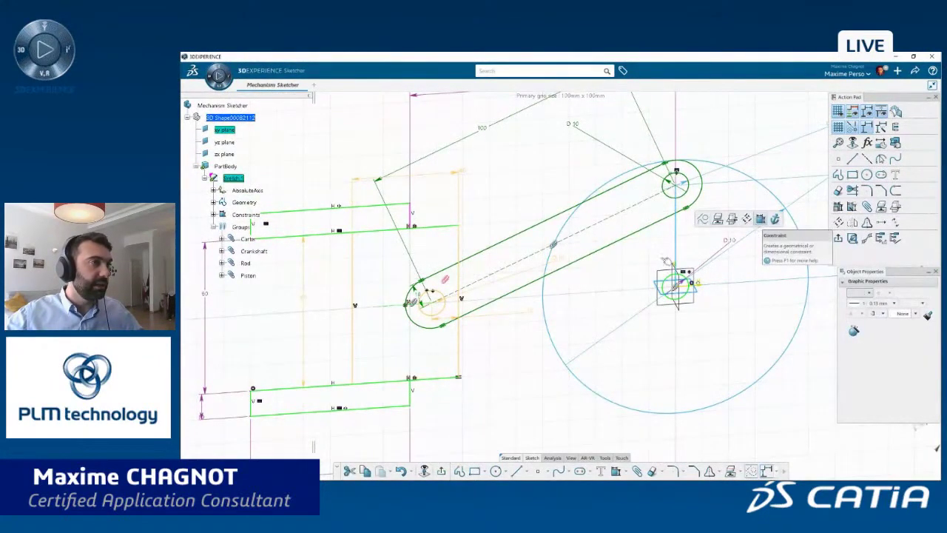
left_click(759, 221)
type("70")
key("Return")
mouse_move(758, 333)
middle_mouse_down()
mouse_move(704, 332)
mouse_move(703, 396)
mouse_move(709, 366)
mouse_move(700, 355)
middle_mouse_up()
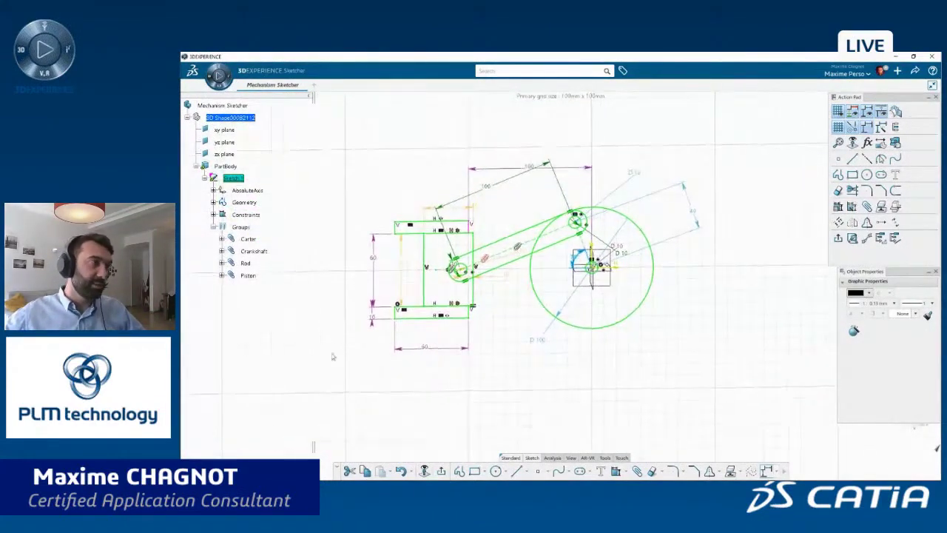
left_click(426, 473)
Turn off the diagnostic colours and the display of geometric constraints, and select the Crankshaft's angle dimension
mouse_move(550, 315)
middle_mouse_down()
mouse_move(585, 316)
mouse_move(558, 332)
mouse_move(541, 362)
middle_mouse_up()
mouse_move(691, 406)
middle_mouse_down()
mouse_move(717, 378)
mouse_move(710, 336)
middle_mouse_up()
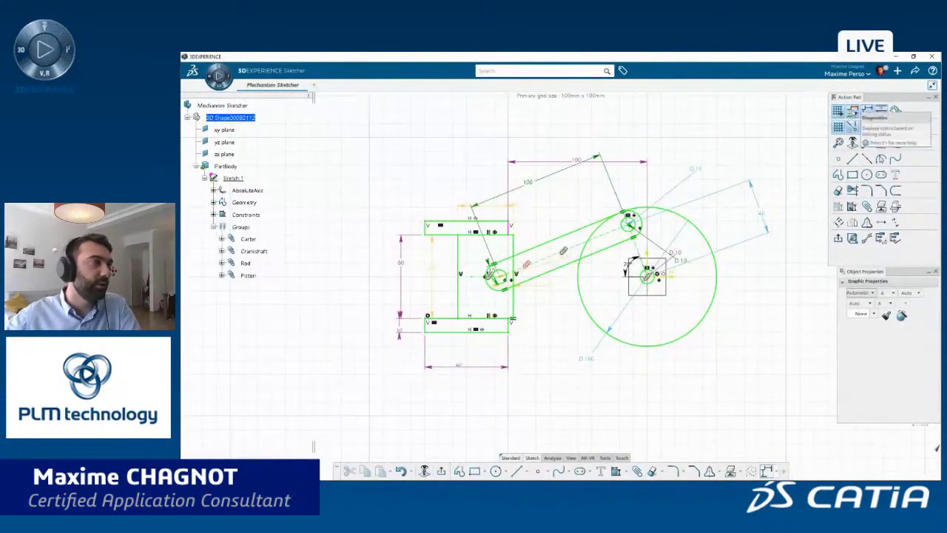
left_click(851, 113)
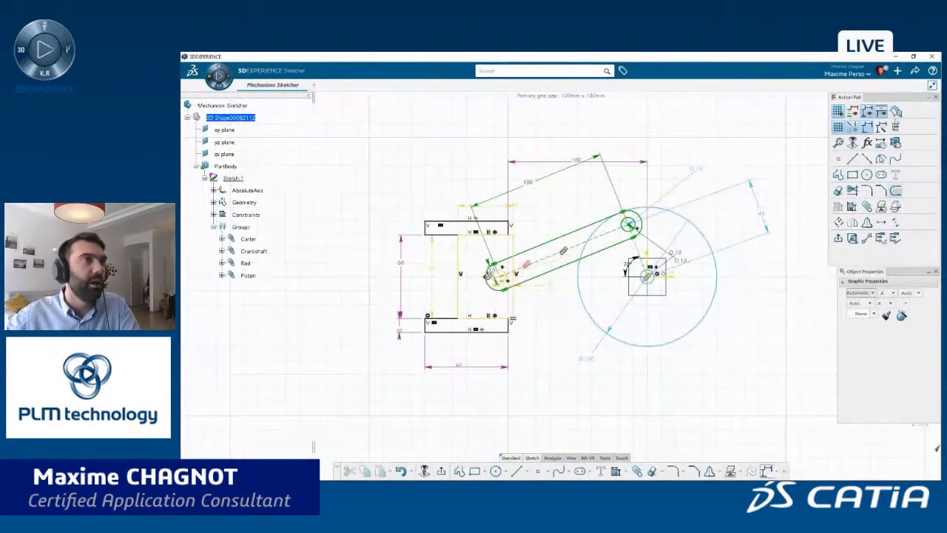
left_click(881, 111)
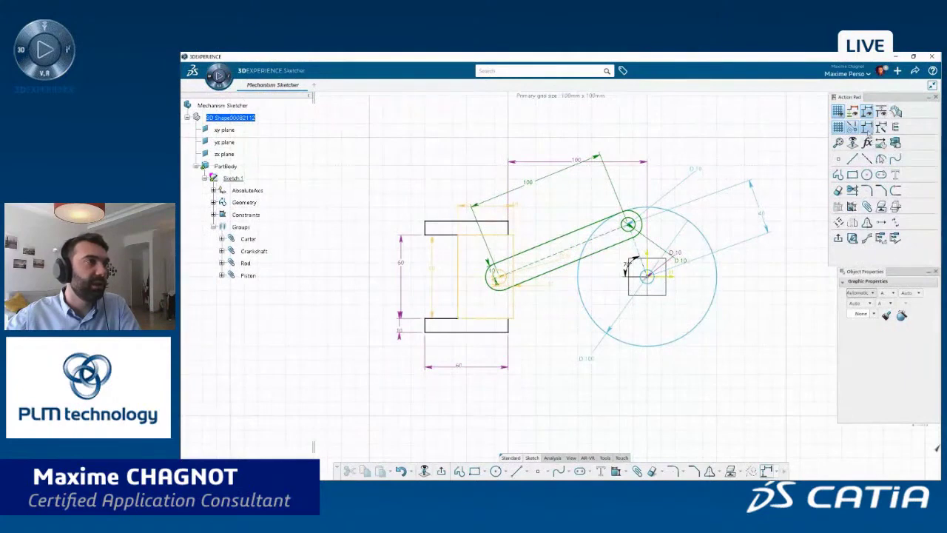
left_click(628, 267)
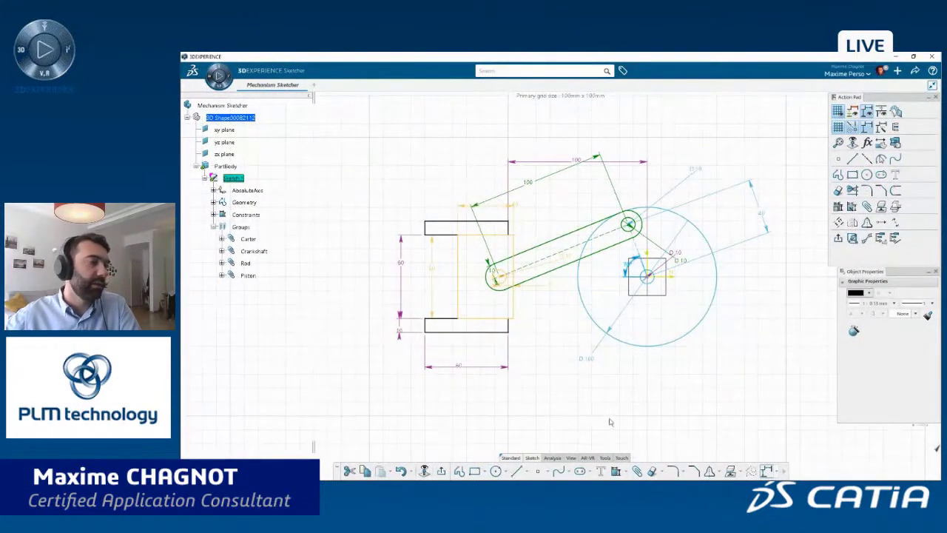
Set up an Animate Constraint run on the Crankshaft's angle from 0deg to 360deg in 100 steps with constraints hidden
left_click(552, 457)
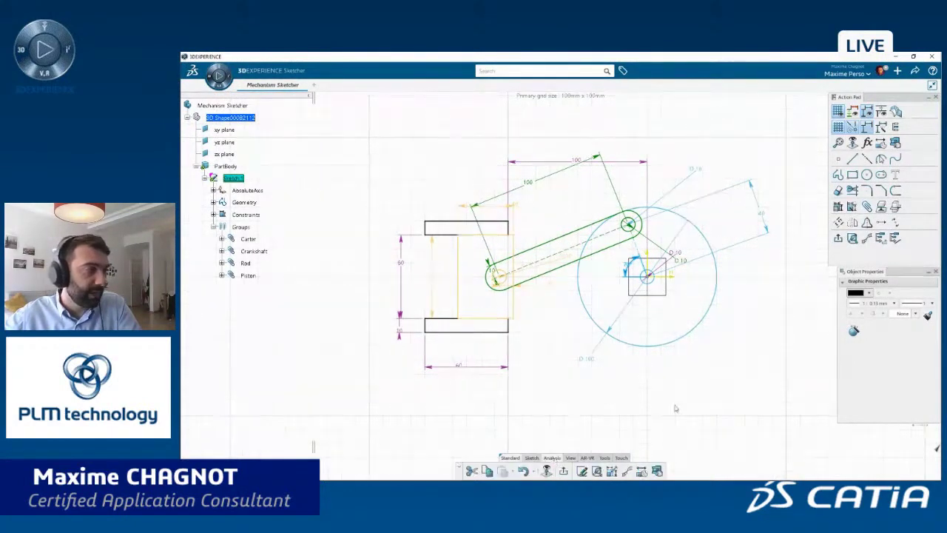
left_click(611, 471)
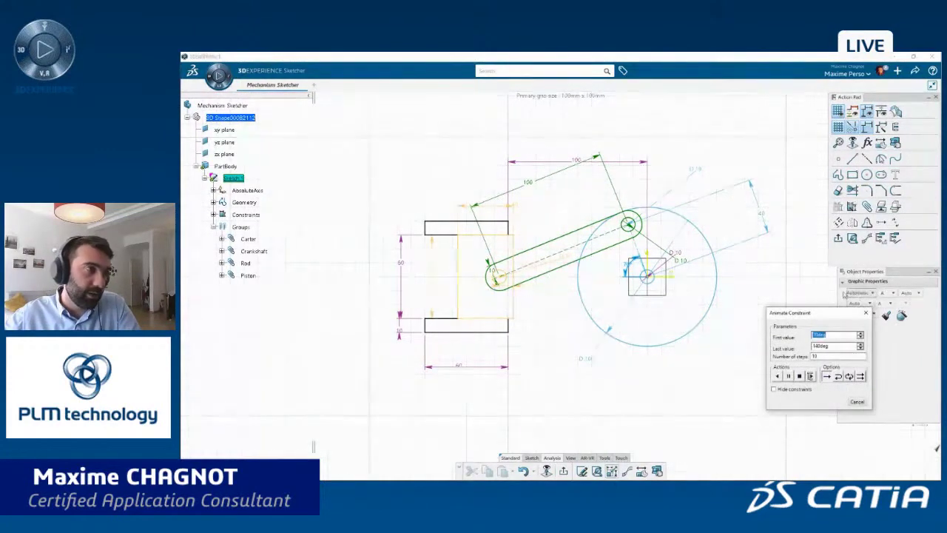
left_click_drag(818, 316, 782, 318)
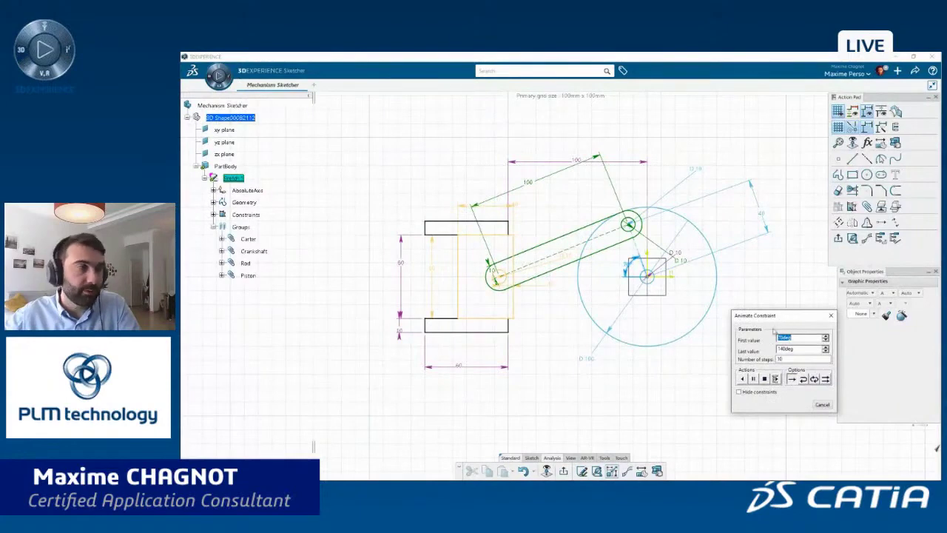
left_click_drag(780, 321, 776, 315)
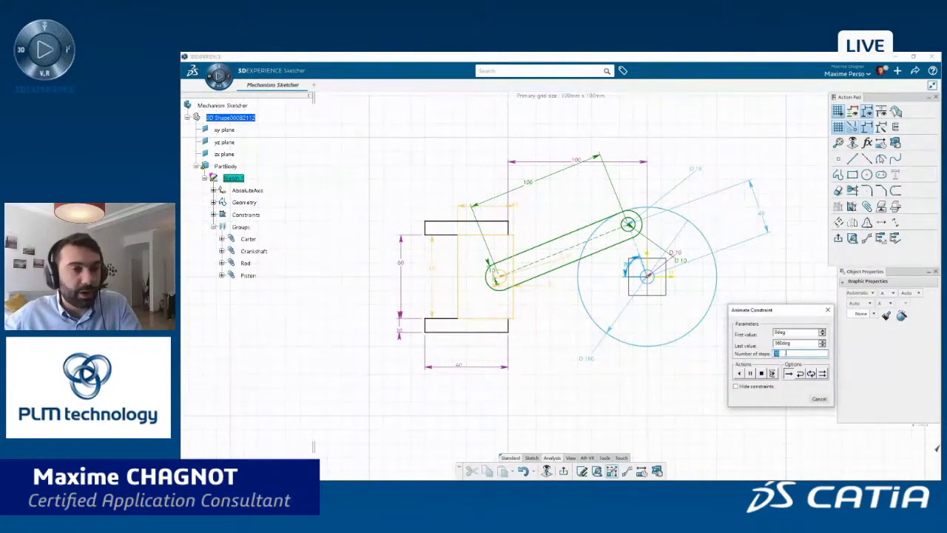
type("10")
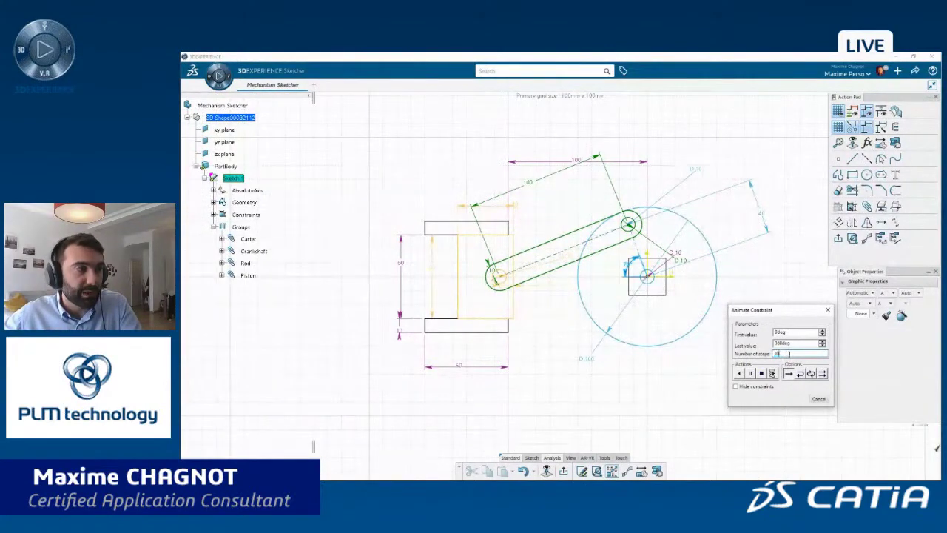
double_click(777, 354)
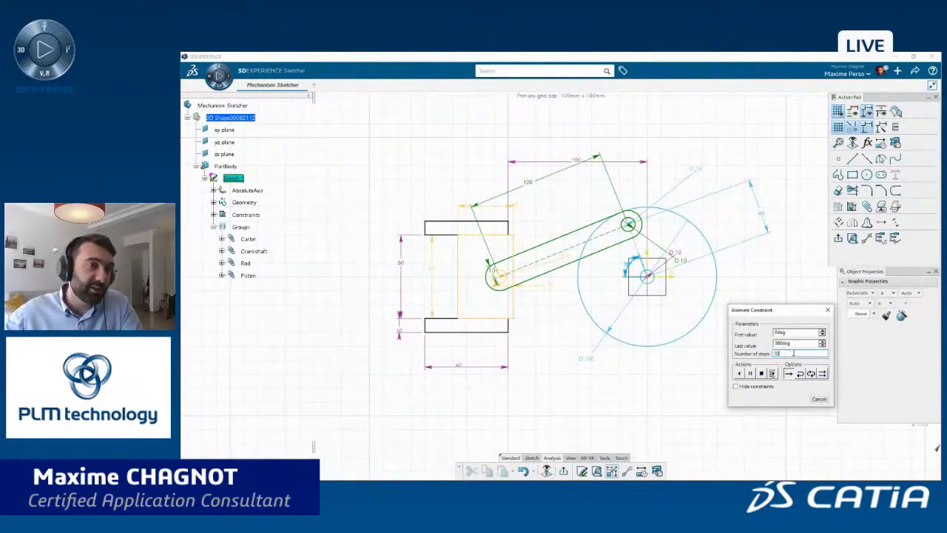
type("0")
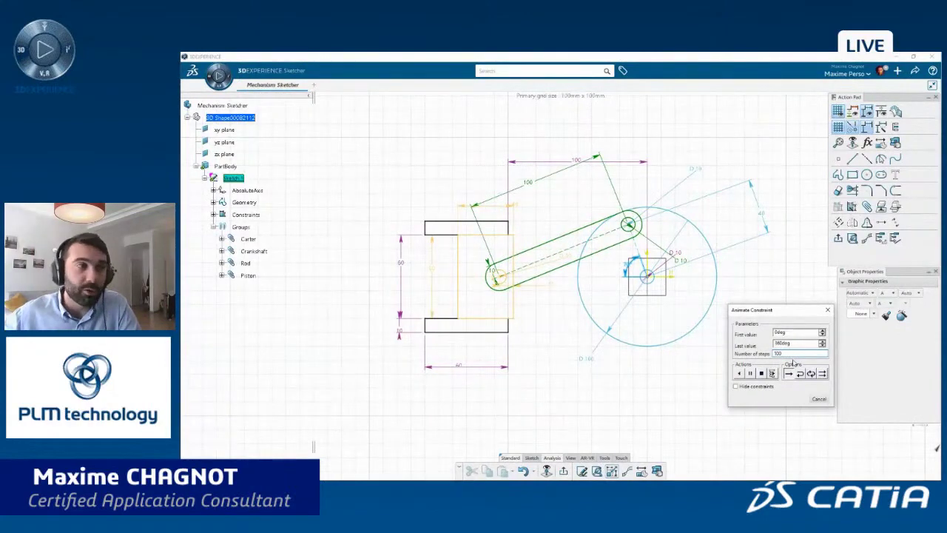
left_click(735, 386)
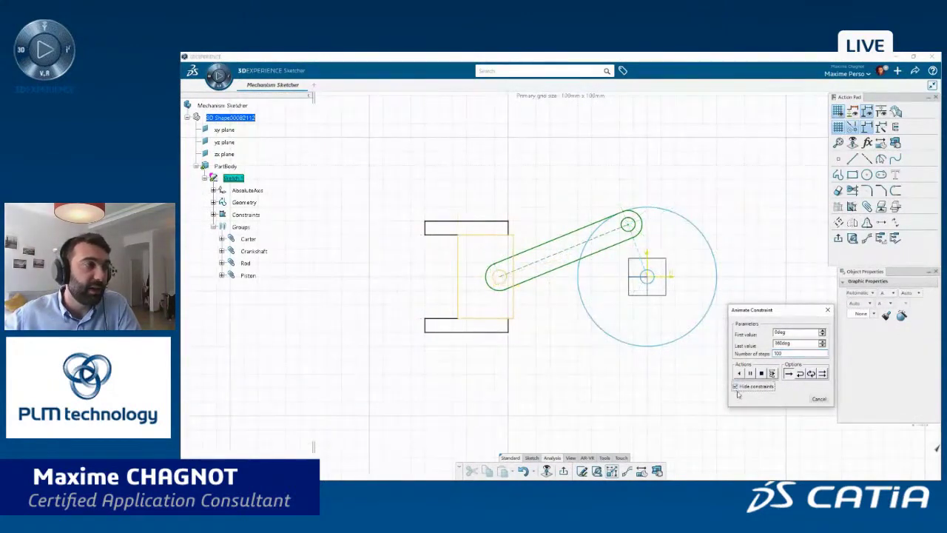
Play the crank-angle animation once and again in repeat mode, and end the Animate Constraint command
left_click(739, 374)
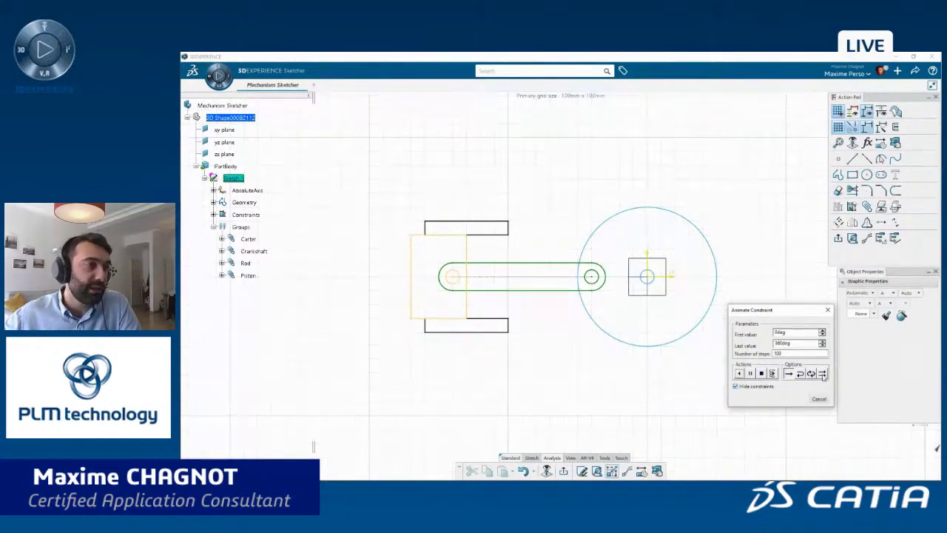
left_click(738, 373)
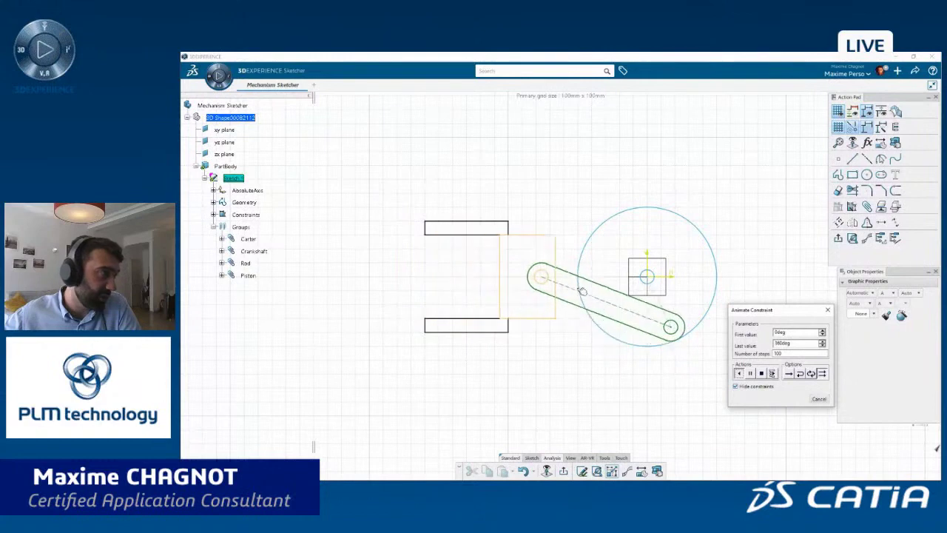
left_click(761, 374)
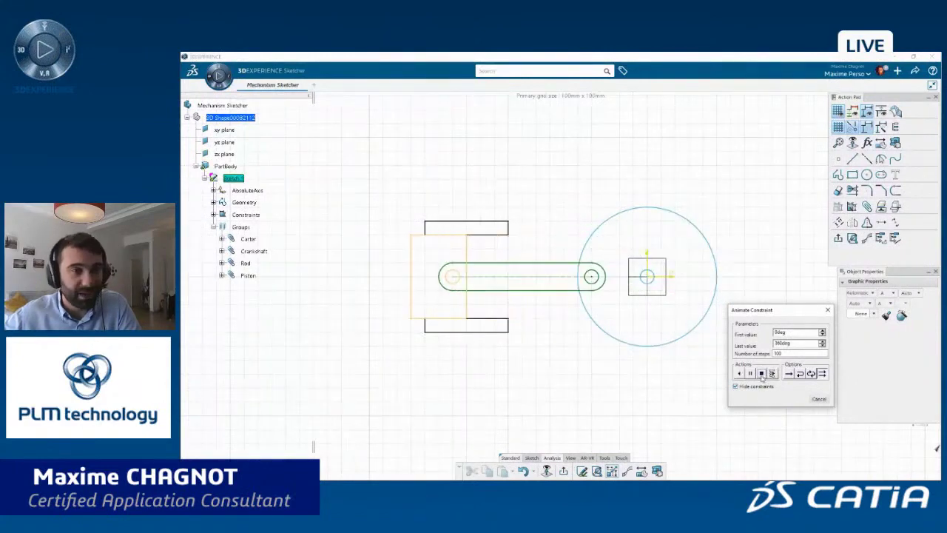
left_click(818, 398)
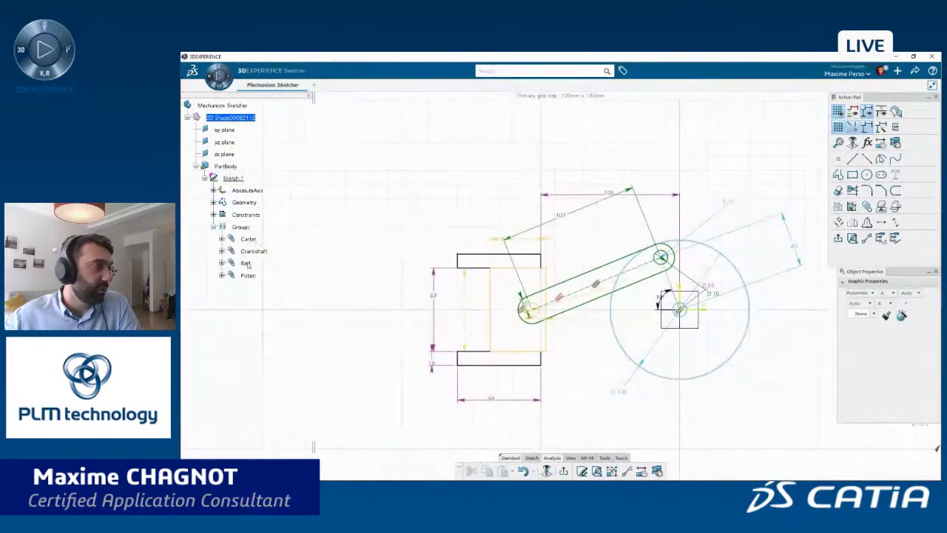
Set the Rod's centre-to-centre length to 130 mm, releasing its group's rigidity for the edit and restoring it
left_click(245, 262)
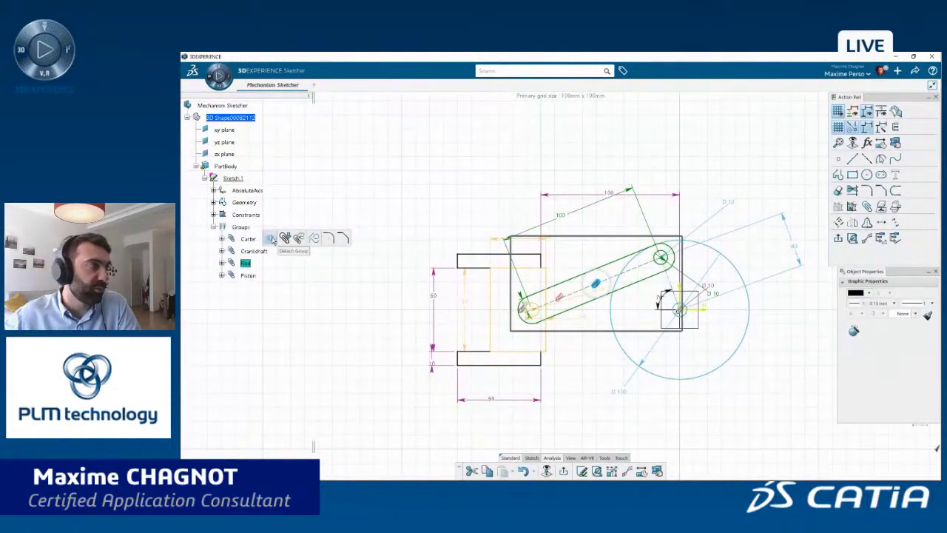
left_click(561, 214)
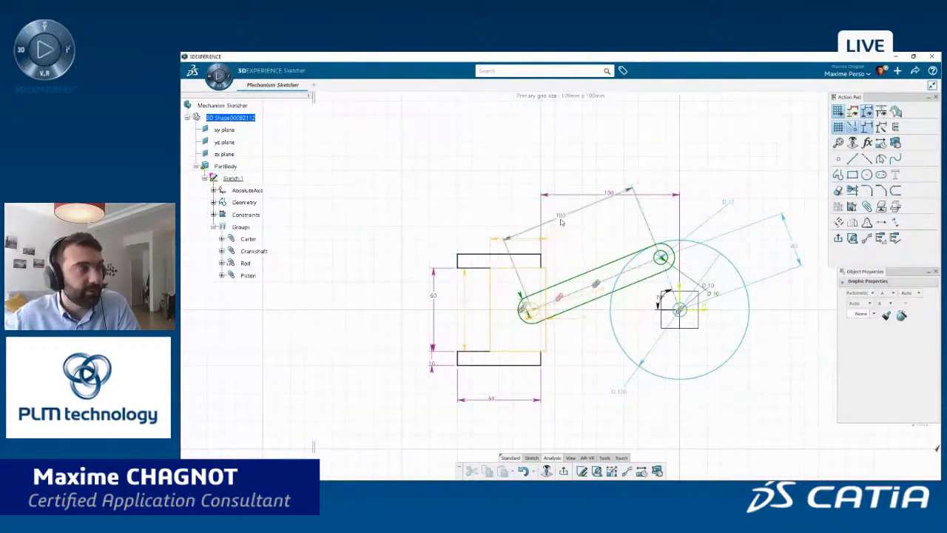
double_click(560, 216)
type("150")
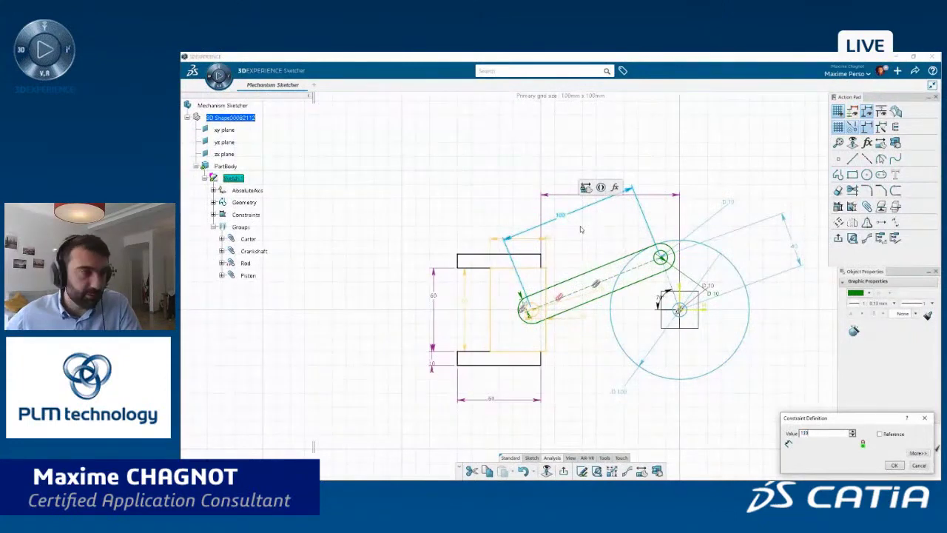
key("Return")
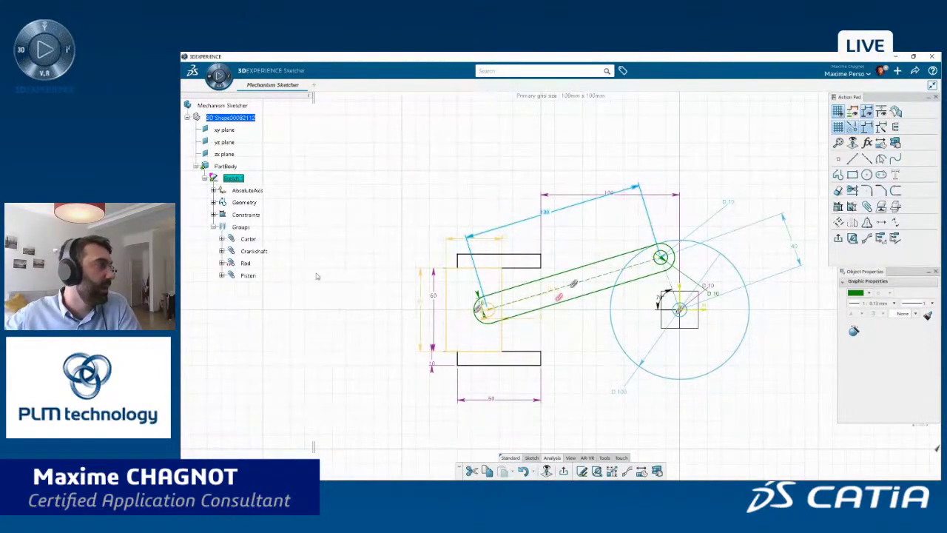
left_click(246, 263)
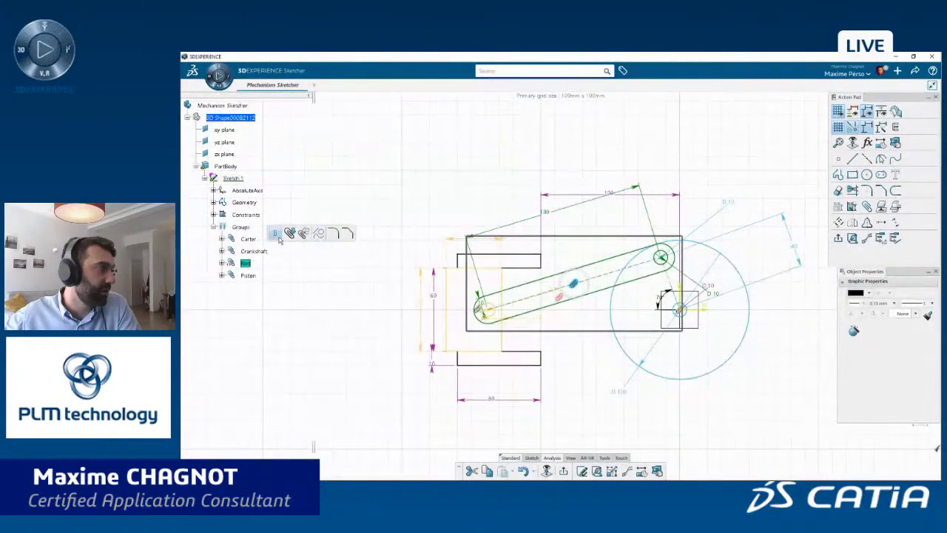
left_click(590, 402)
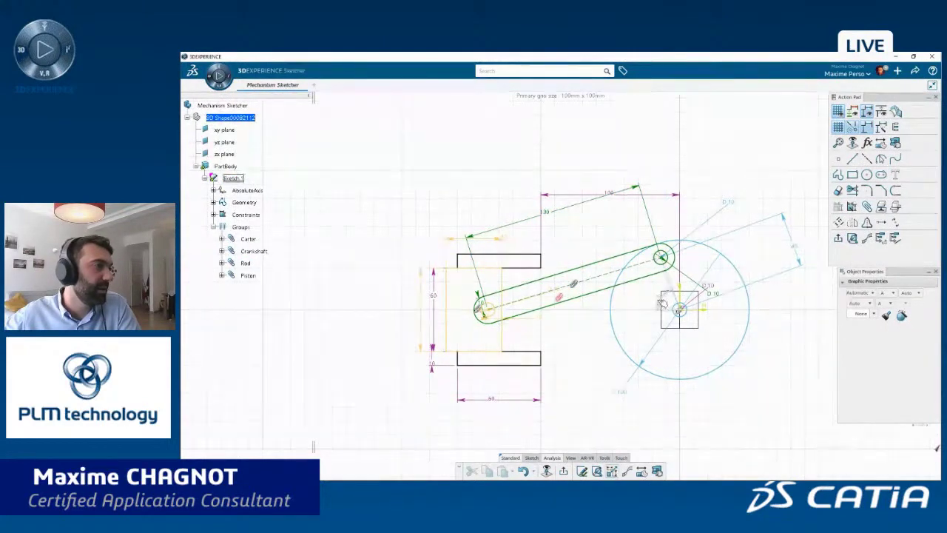
Configure a new angle animation of the Crankshaft for the lengthened Rod, from 0deg to 360deg with constraints hidden
left_click(660, 301)
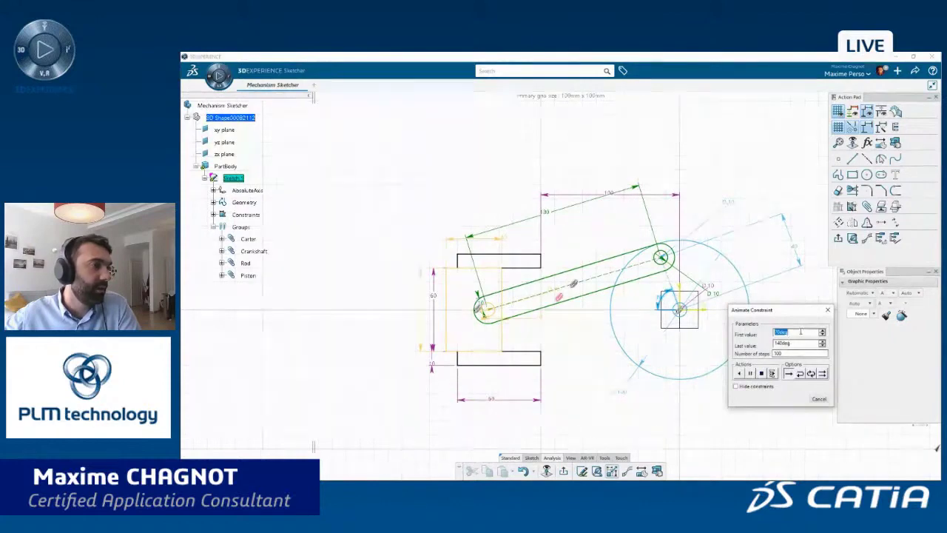
type(",0")
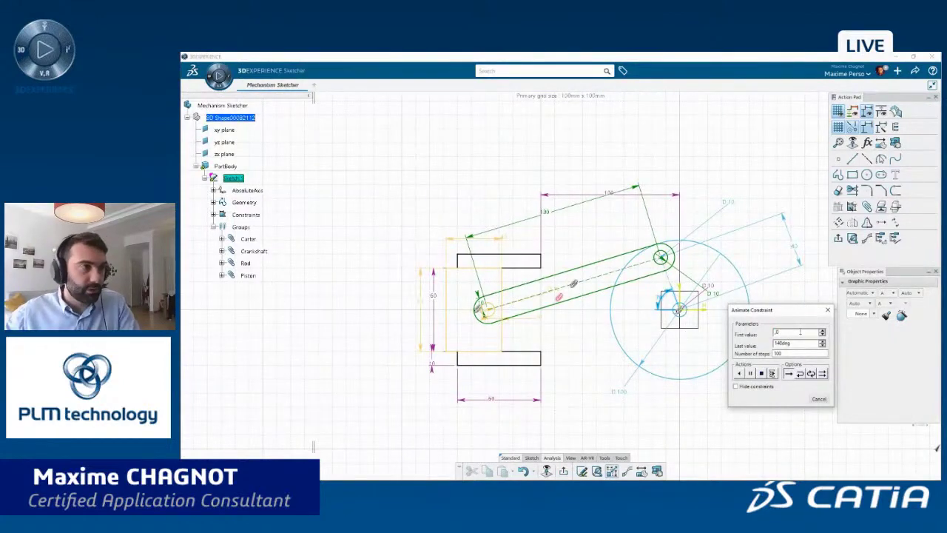
key("Tab")
type("360")
key("Tab")
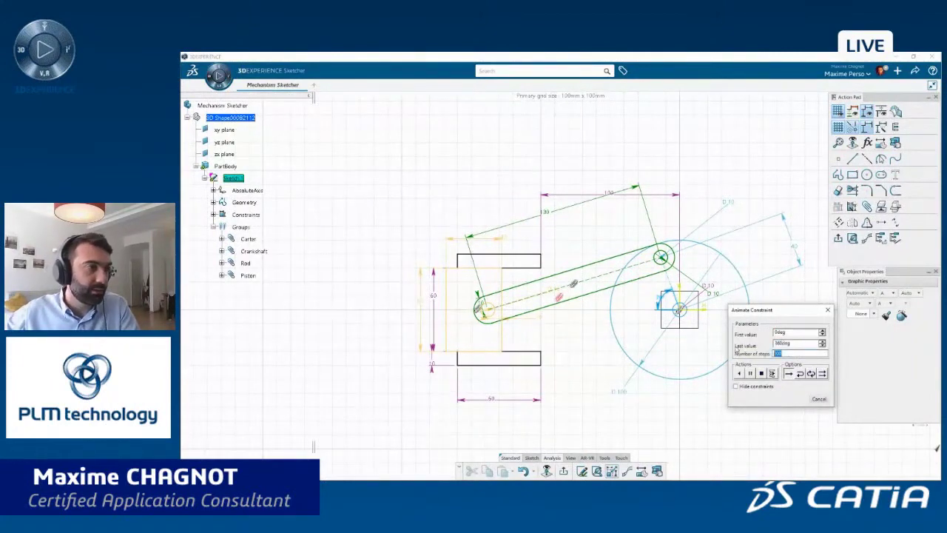
left_click(736, 386)
Play the lengthened-rod animation once and in repeat mode with the whole mechanism in view, and close the animation settings
left_click(740, 373)
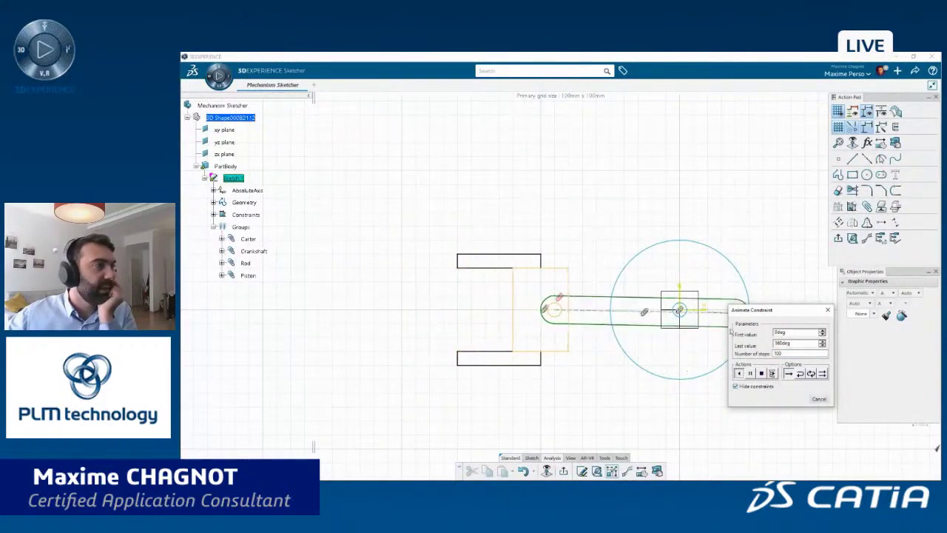
left_click_drag(782, 312, 829, 353)
mouse_move(606, 367)
middle_mouse_down()
mouse_move(593, 331)
mouse_move(577, 396)
middle_mouse_up()
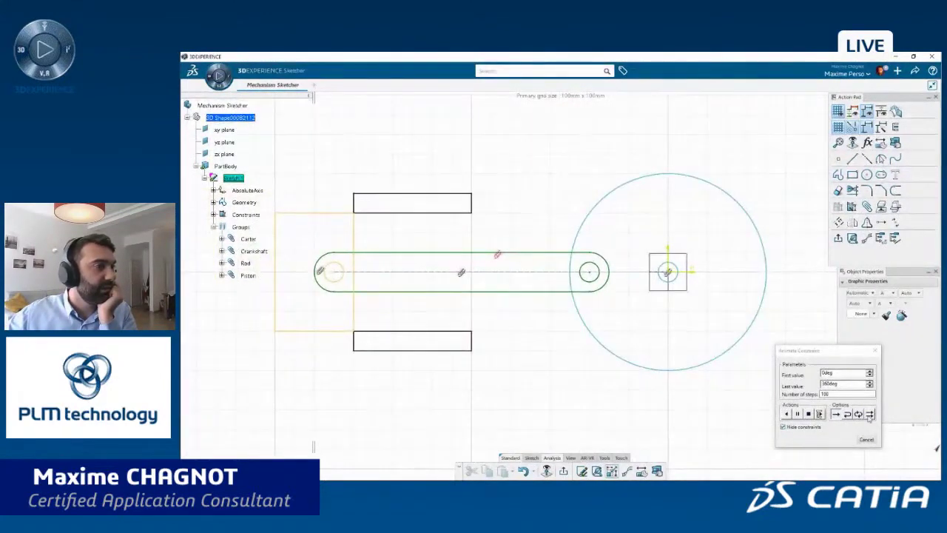
left_click(787, 413)
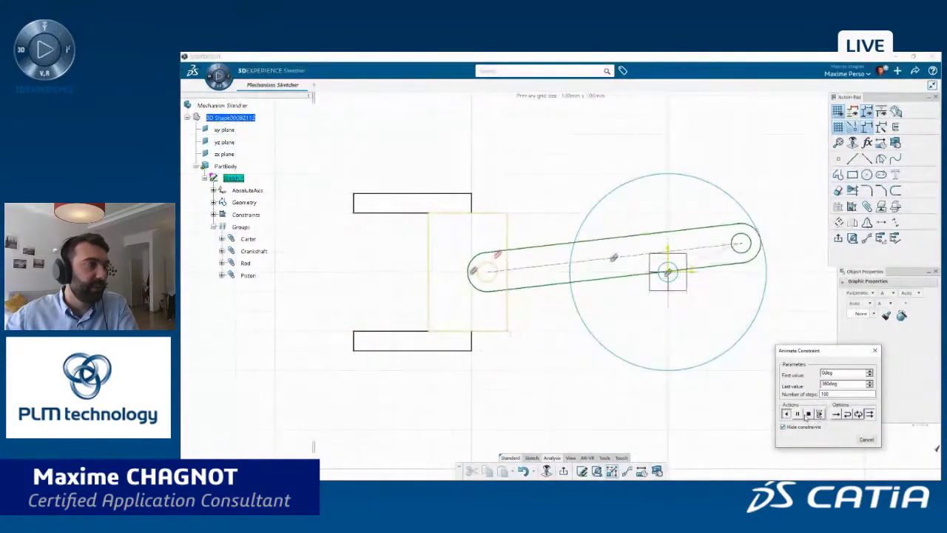
left_click(864, 440)
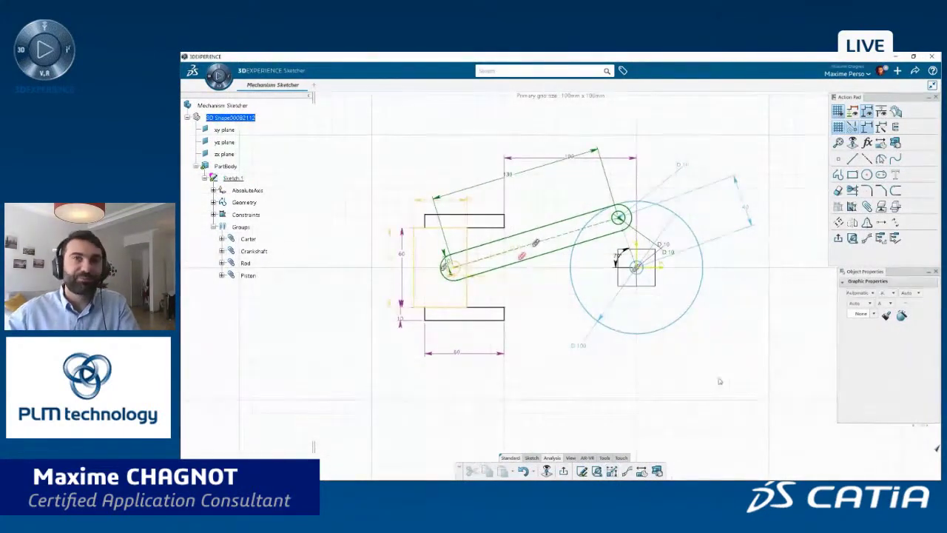